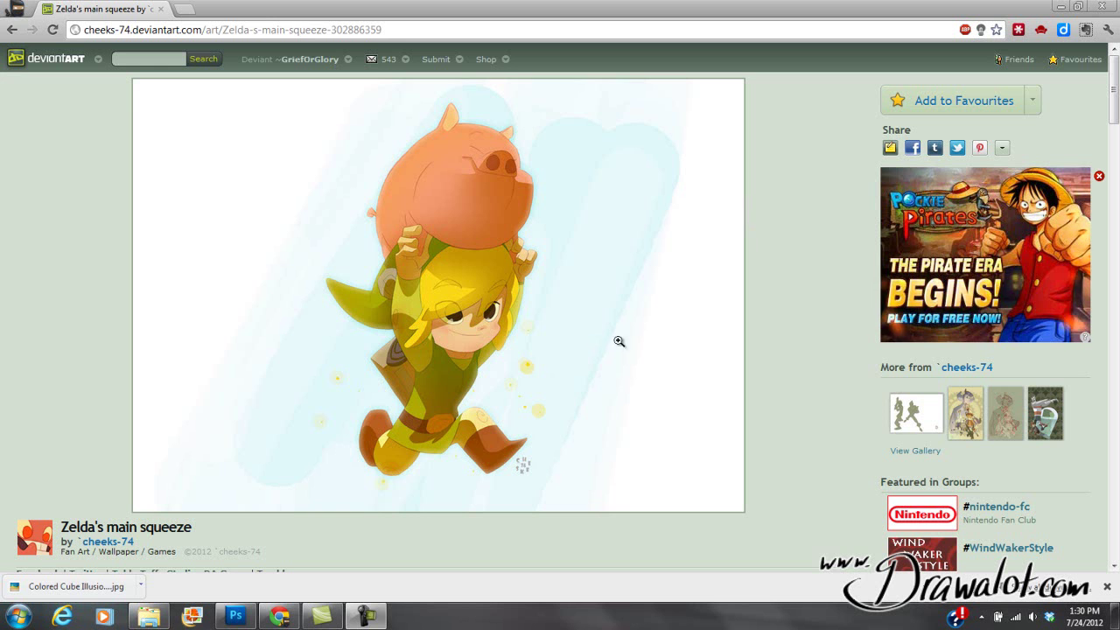
Switch to Photoshop, create a 1600 × 900 pixel document with a white background, and paste the copied browser screenshot into it
{"action": "left_click", "coordinate": [246, 618]}
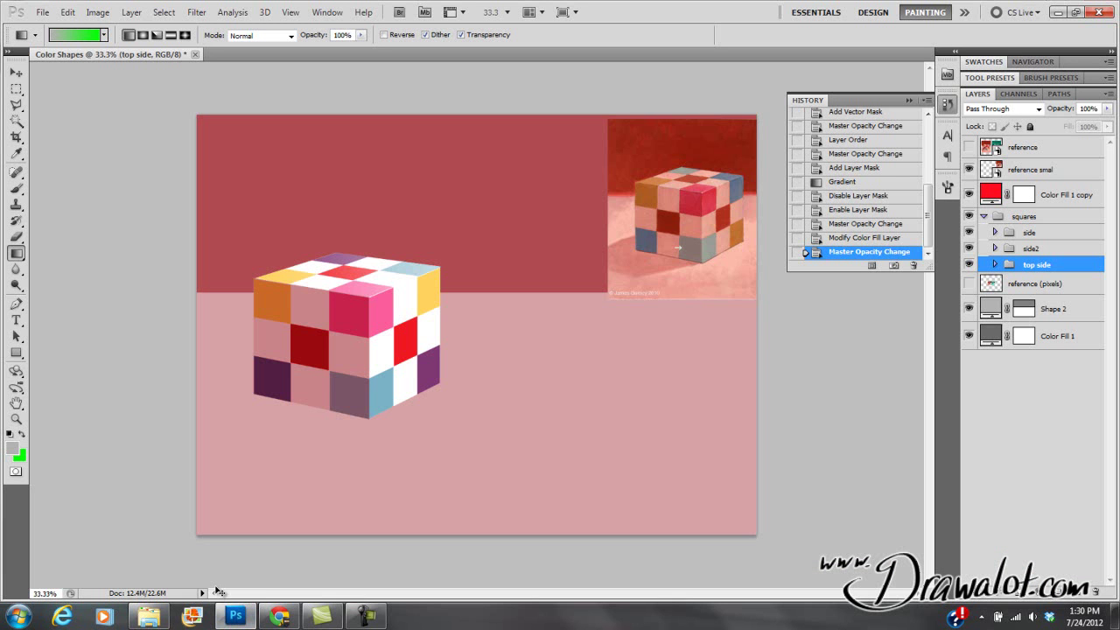
{"action": "key", "text": "ctrl+n"}
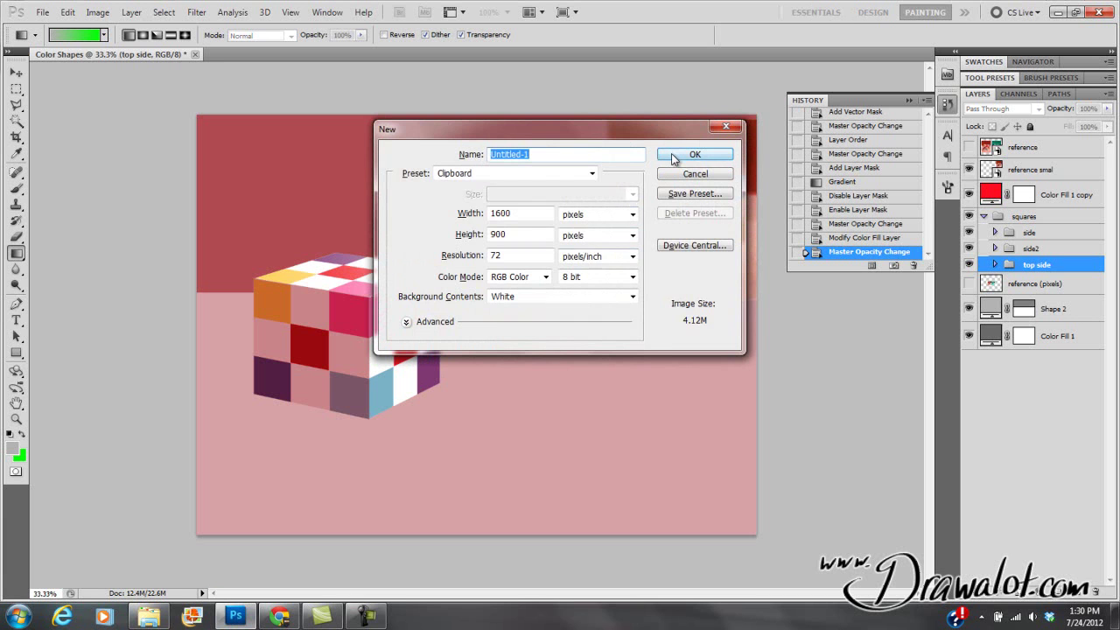
{"action": "left_click", "coordinate": [675, 156]}
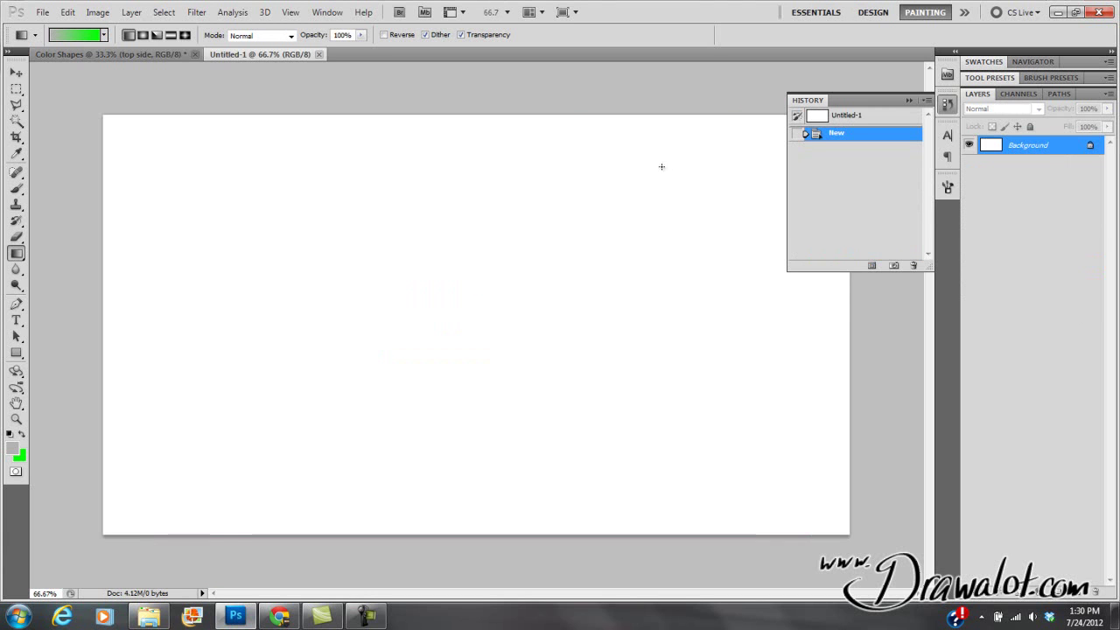
{"action": "key", "text": "ctrl+v"}
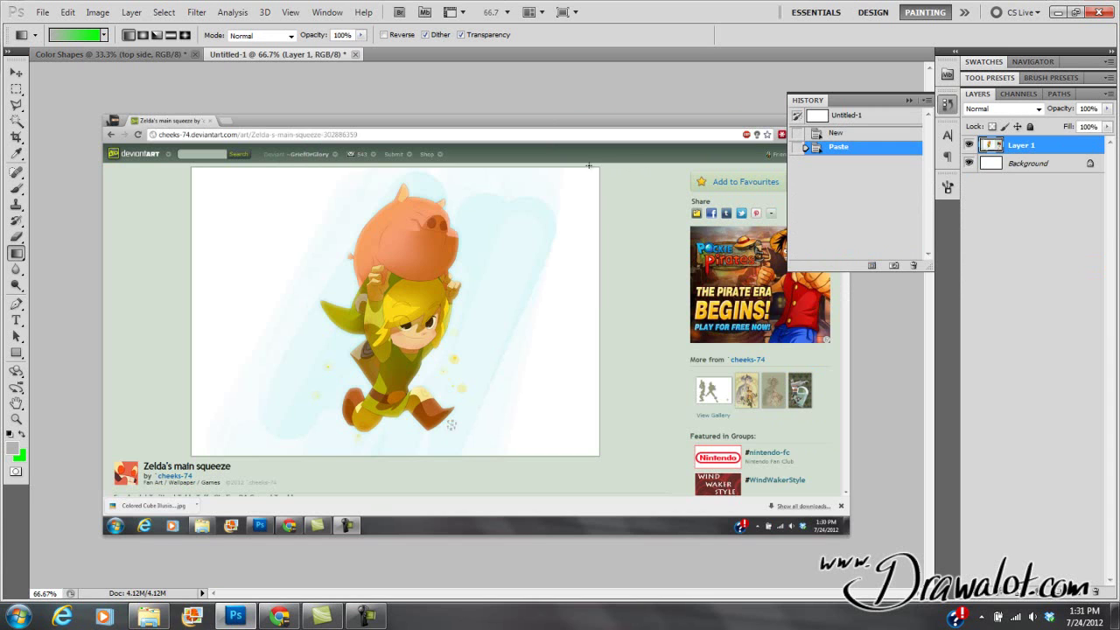
Copy the framed character artwork from the screenshot onto its own layer, and delete the full screenshot layer and the Background layer
{"action": "left_click", "coordinate": [16, 89]}
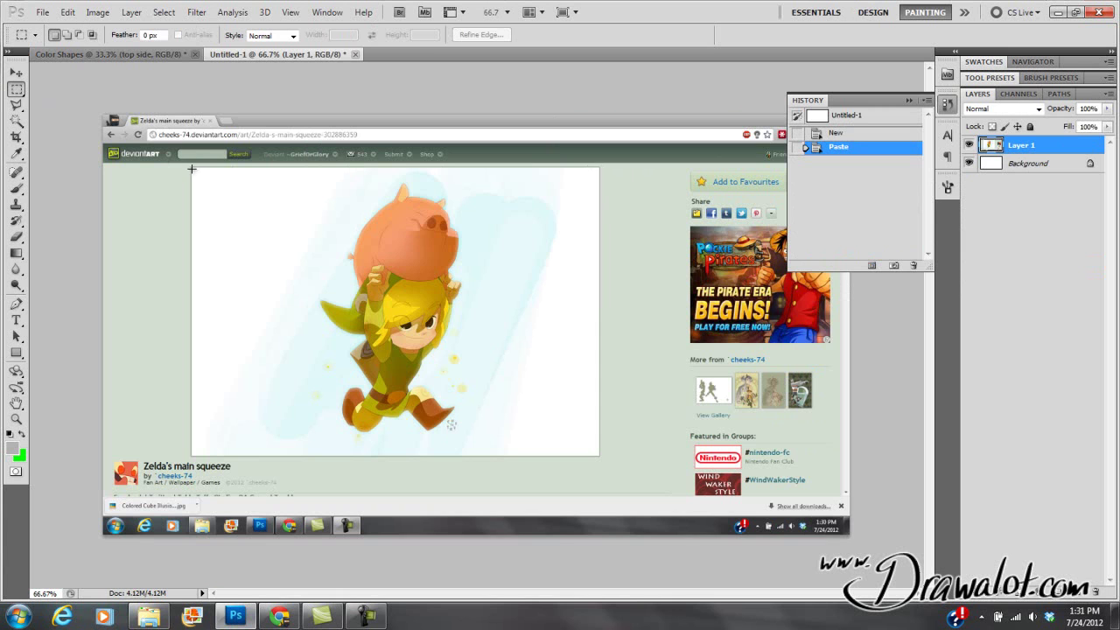
{"action": "left_click_drag", "start_coordinate": [245, 209], "coordinate": [598, 454]}
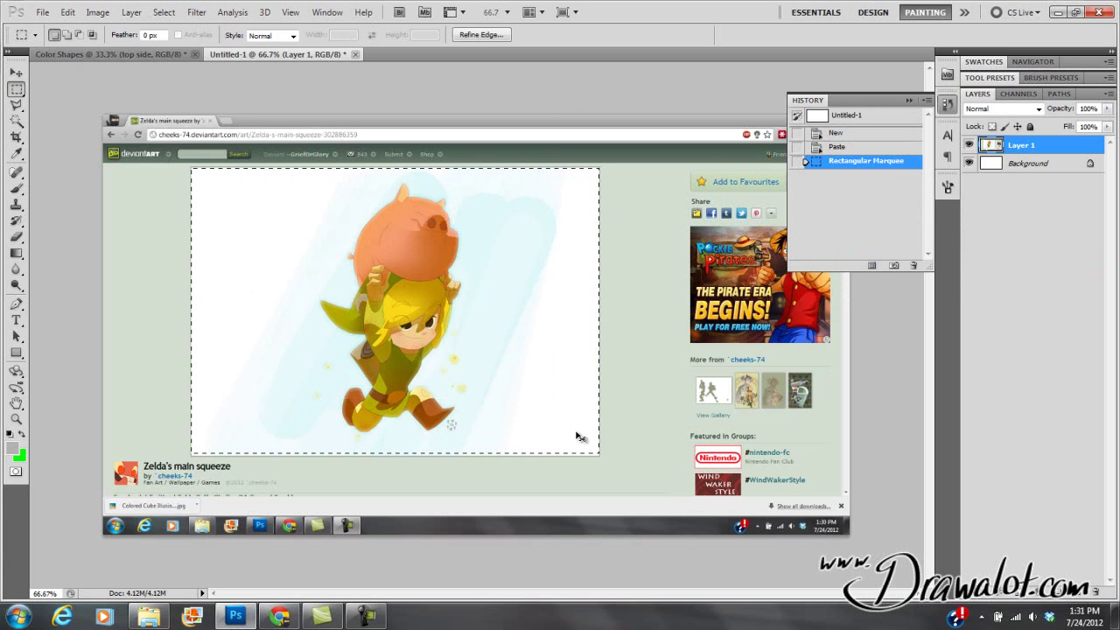
{"action": "key", "text": "ctrl+v"}
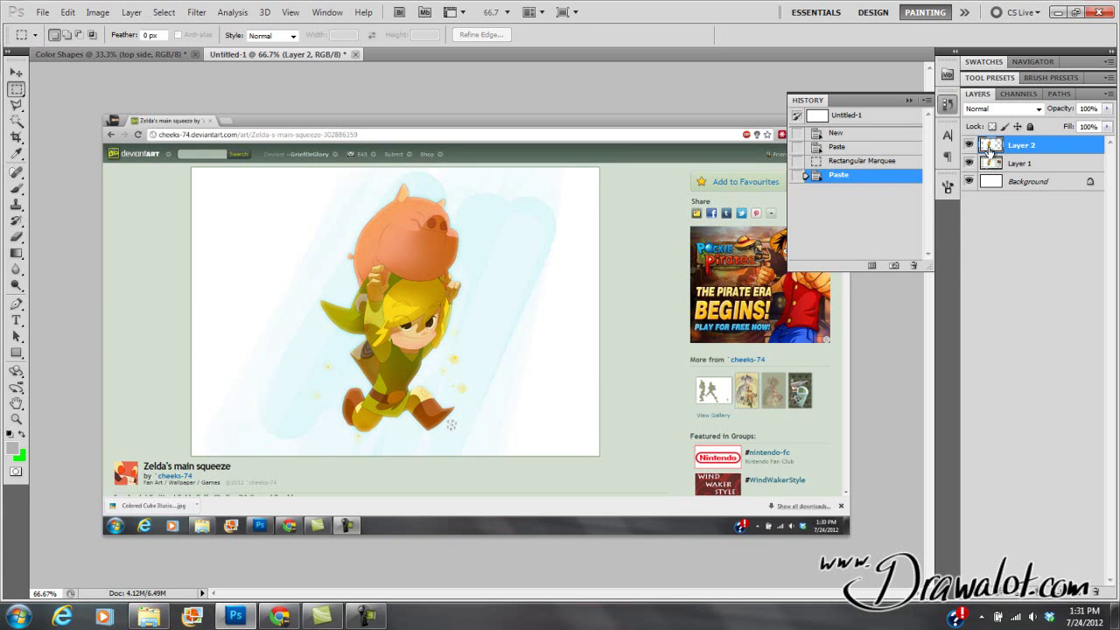
{"action": "left_click_drag", "start_coordinate": [989, 164], "coordinate": [1096, 592]}
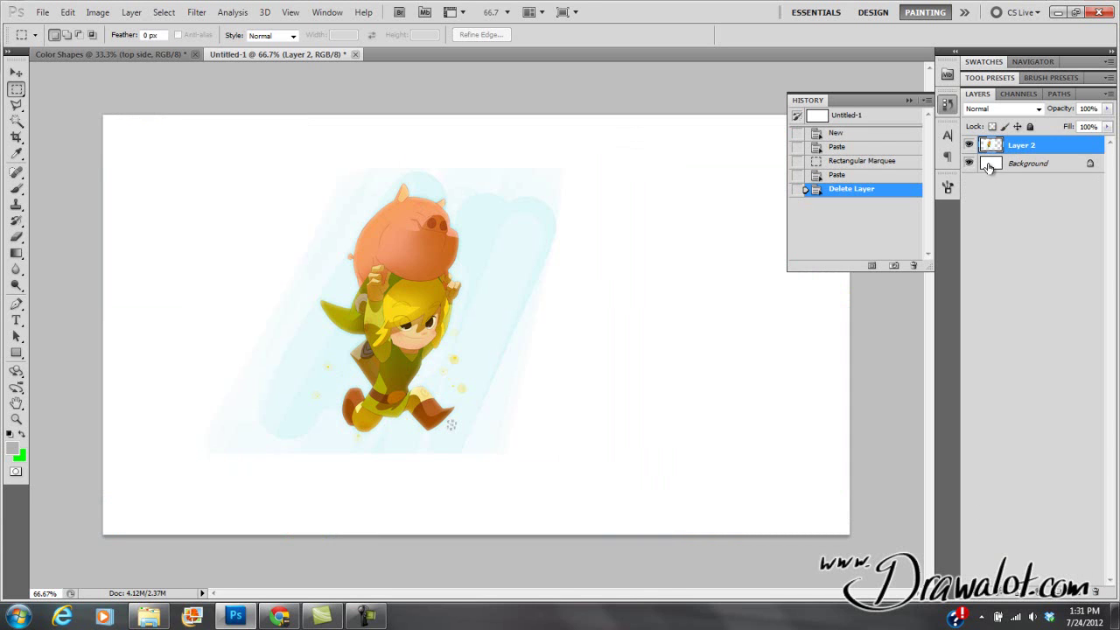
{"action": "left_click_drag", "start_coordinate": [993, 164], "coordinate": [1096, 590]}
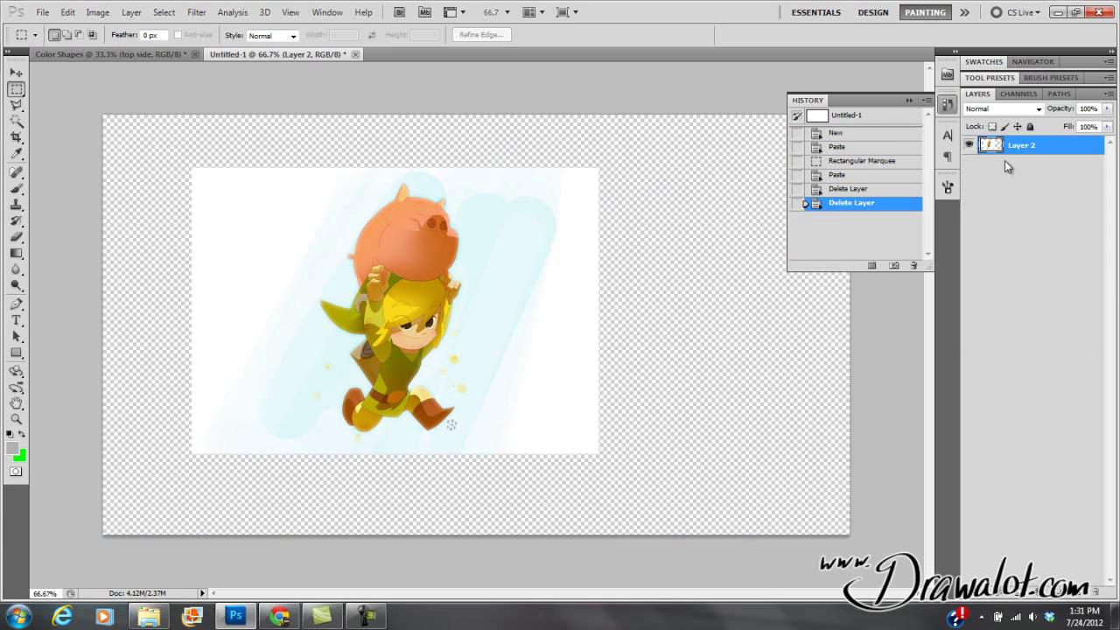
Add a solid colour fill layer in light grey (d3d3d3) and place it beneath the artwork layer
{"action": "left_click", "coordinate": [131, 13]}
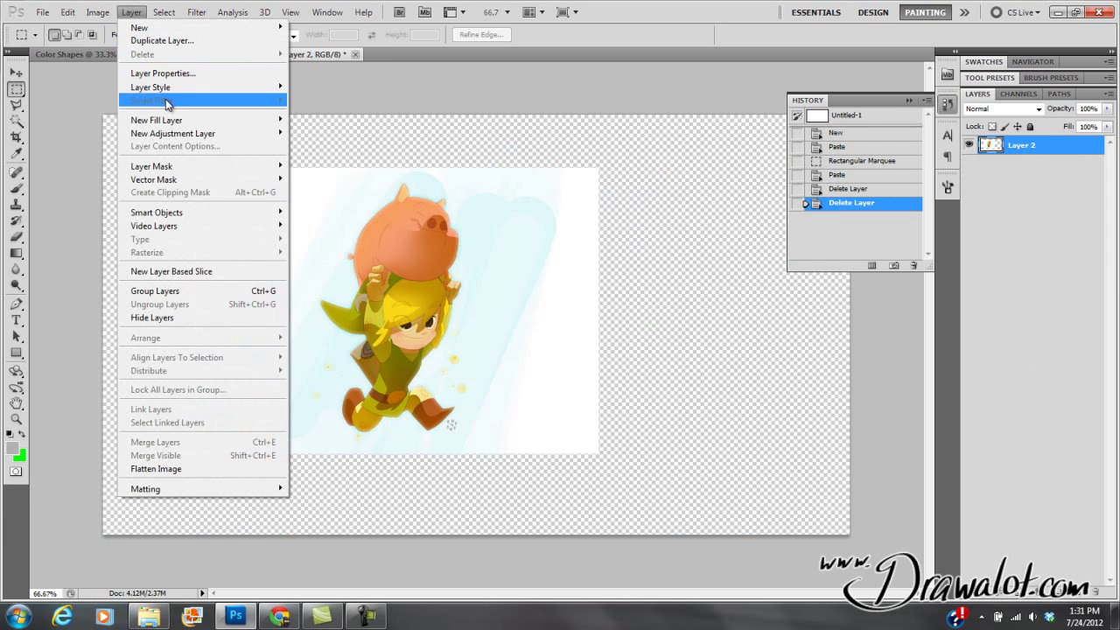
{"action": "mouse_move", "coordinate": [190, 121]}
{"action": "left_click", "coordinate": [306, 119]}
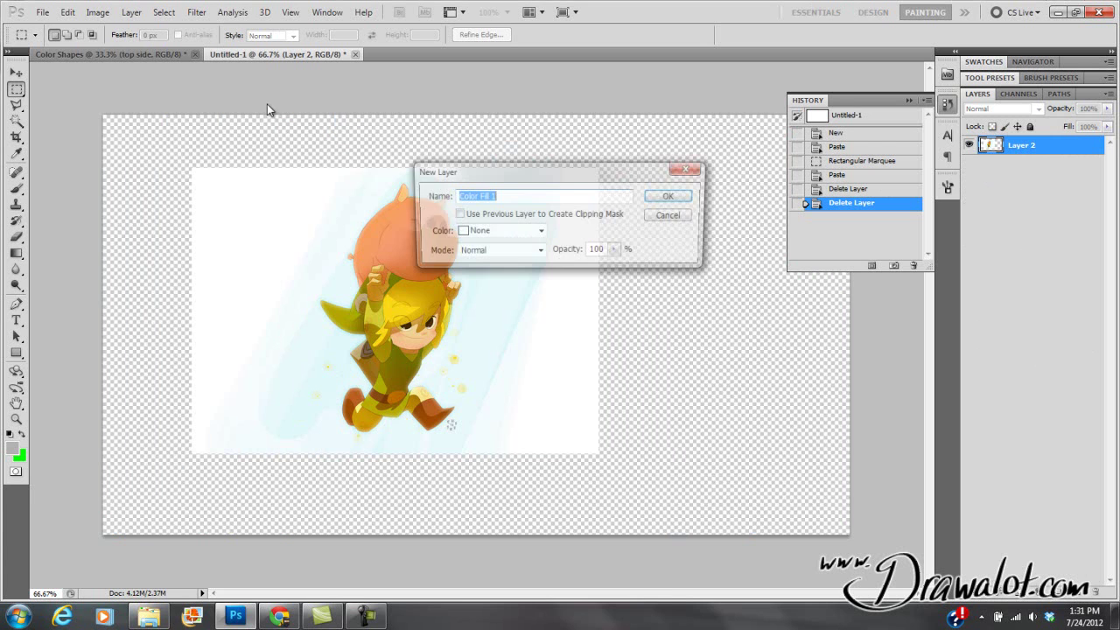
{"action": "left_click", "coordinate": [672, 196]}
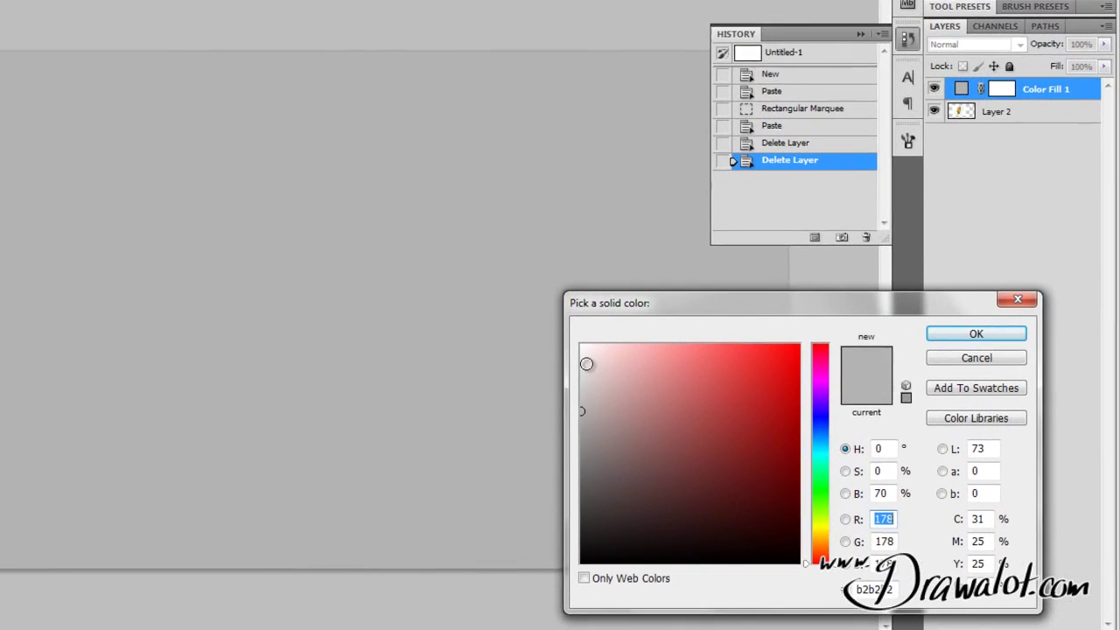
{"action": "left_click", "coordinate": [581, 344]}
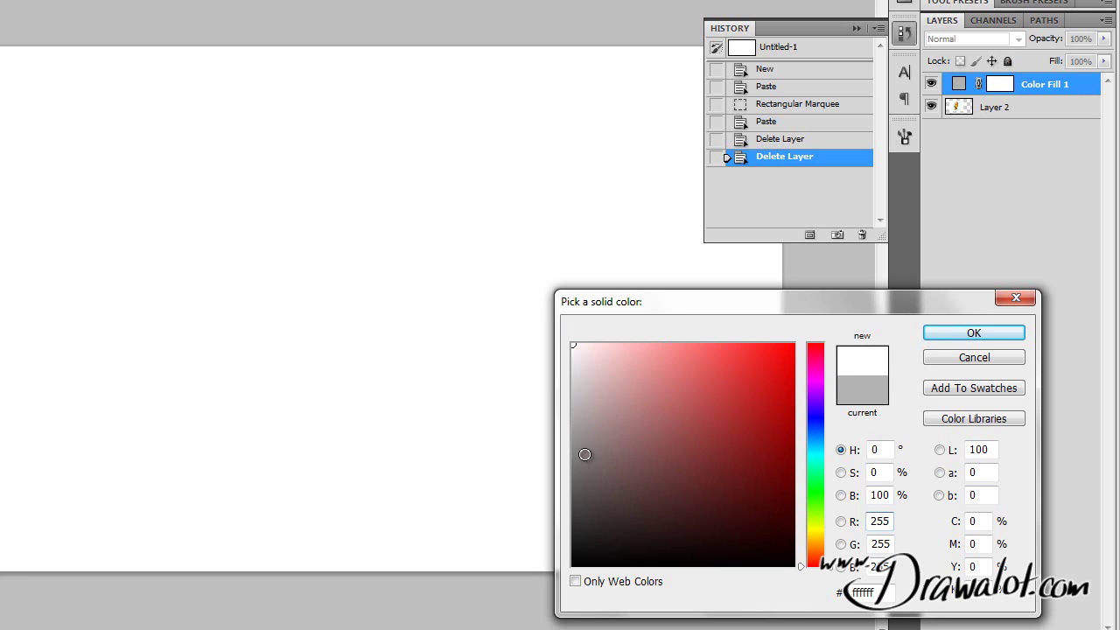
{"action": "left_click_drag", "start_coordinate": [578, 383], "coordinate": [568, 382]}
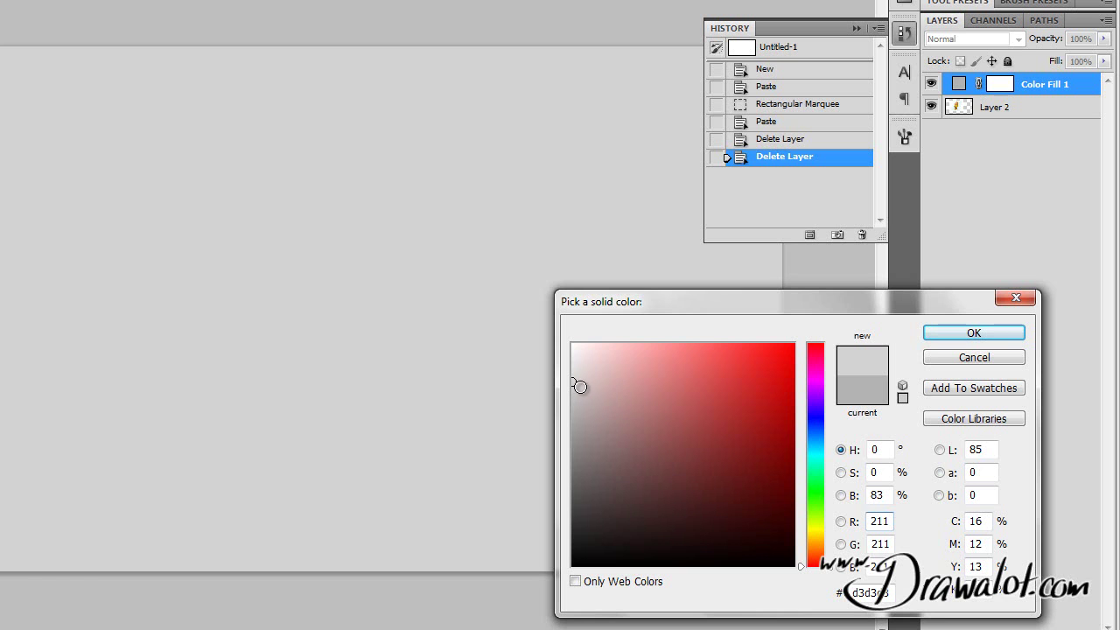
{"action": "left_click", "coordinate": [959, 333]}
{"action": "left_click_drag", "start_coordinate": [959, 85], "coordinate": [957, 121]}
Rename the artwork layer to "ref art" and move the artwork closer to the middle of the canvas
{"action": "double_click", "coordinate": [996, 84]}
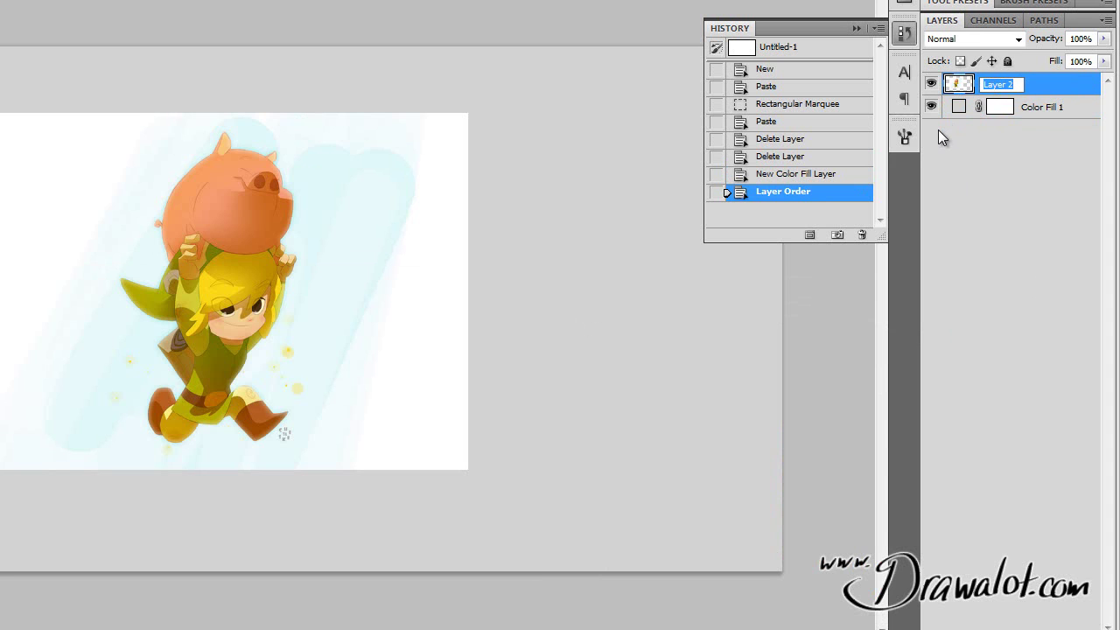
{"action": "type", "text": "ref art"}
{"action": "key", "text": "Return"}
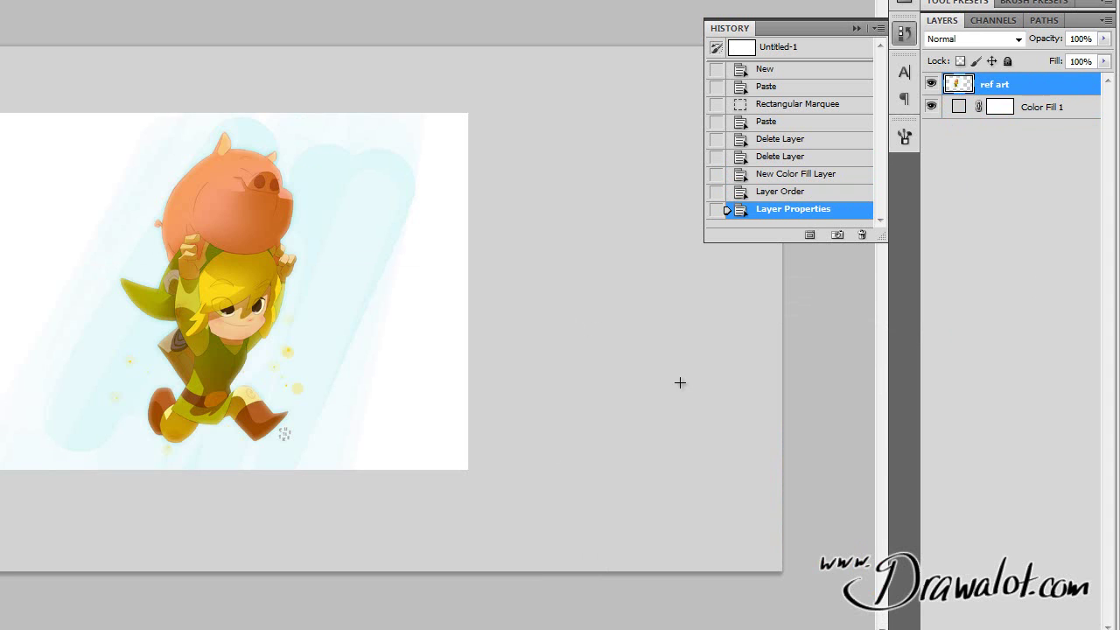
{"action": "left_click_drag", "start_coordinate": [226, 307], "coordinate": [336, 308]}
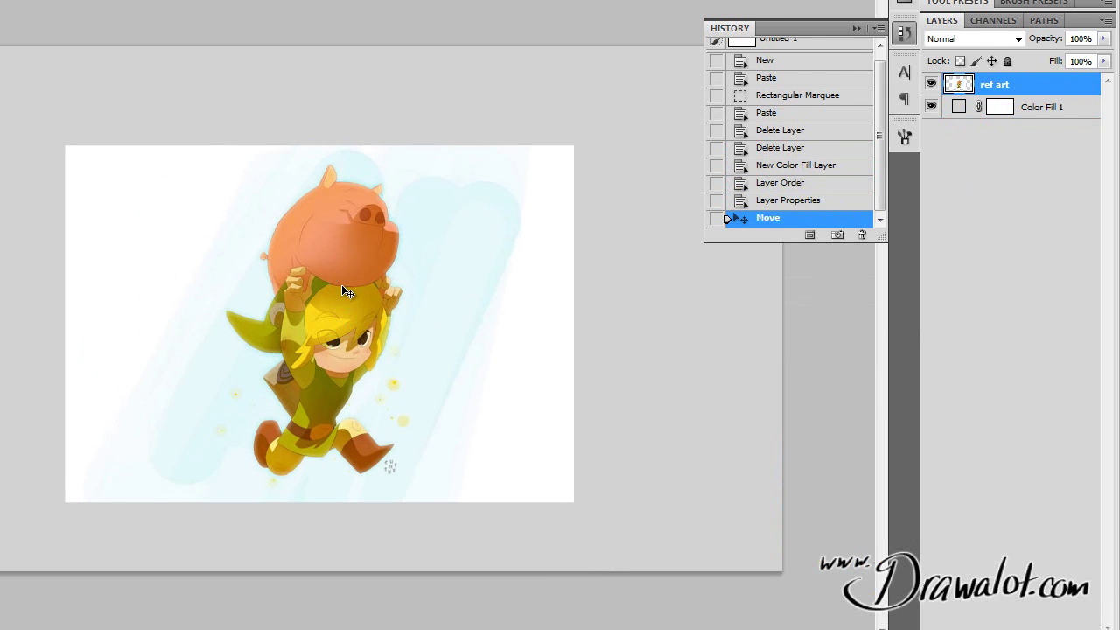
Duplicate the "ref art" layer and name the copy "ref art thumb"
{"action": "left_click_drag", "start_coordinate": [959, 91], "coordinate": [968, 75]}
{"action": "double_click", "coordinate": [1006, 84]}
{"action": "left_click", "coordinate": [1006, 84]}
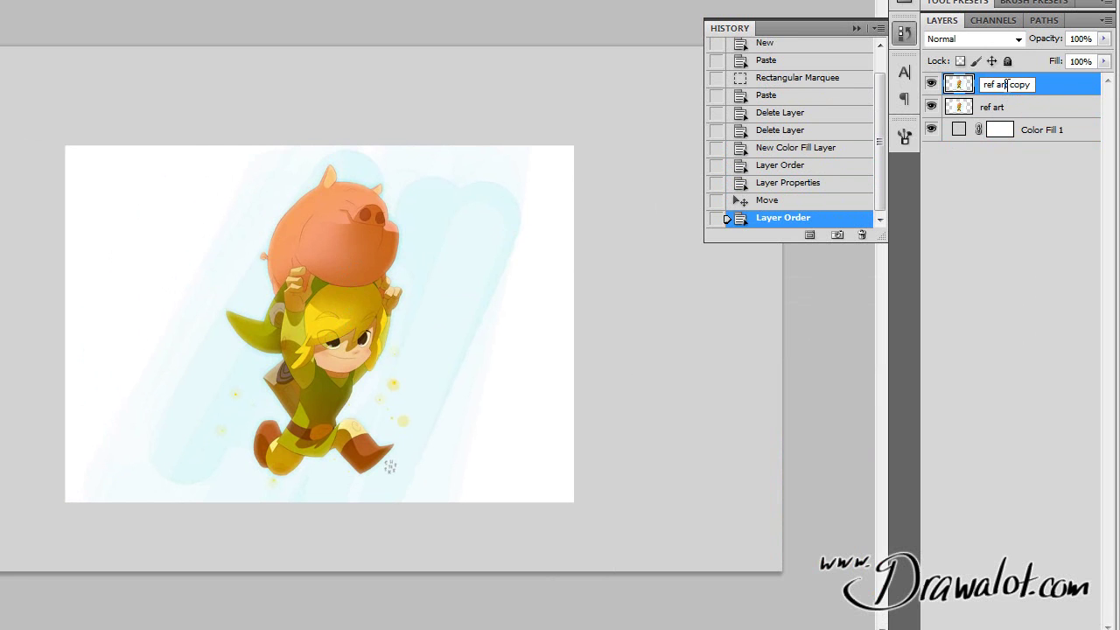
{"action": "left_click_drag", "start_coordinate": [1026, 84], "coordinate": [1012, 114]}
{"action": "type", "text": "thumb"}
{"action": "key", "text": "Return"}
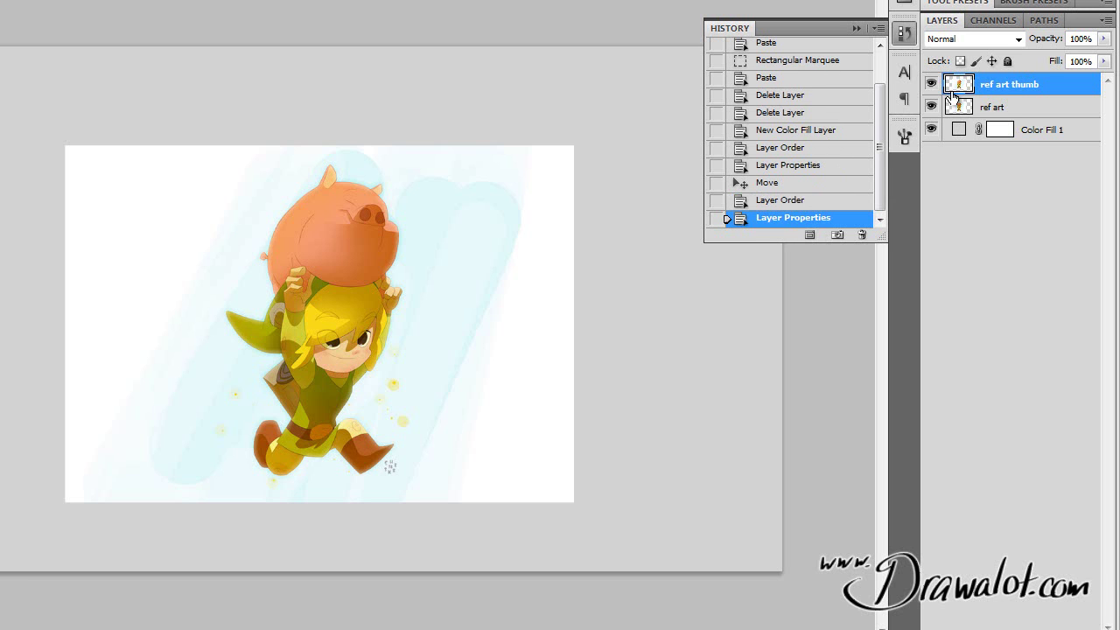
Scale the "ref art thumb" layer down to a smaller size with Free Transform and hide the "ref art" layer
{"action": "key", "text": "ctrl+t"}
{"action": "left_click_drag", "start_coordinate": [63, 503], "coordinate": [248, 401]}
{"action": "key", "text": "Return"}
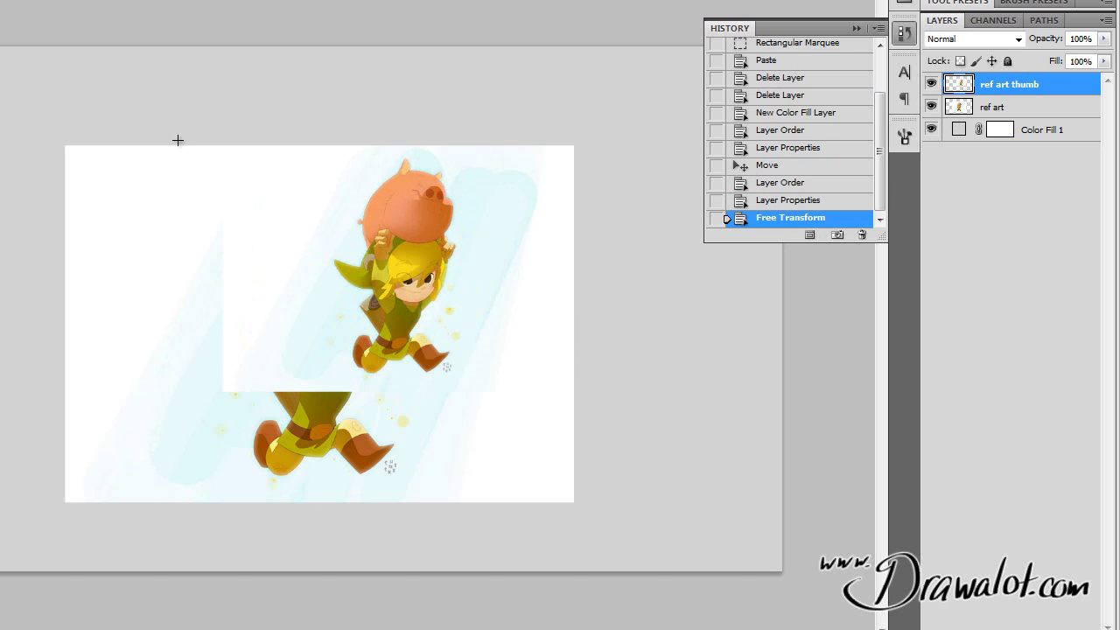
{"action": "left_click", "coordinate": [930, 107]}
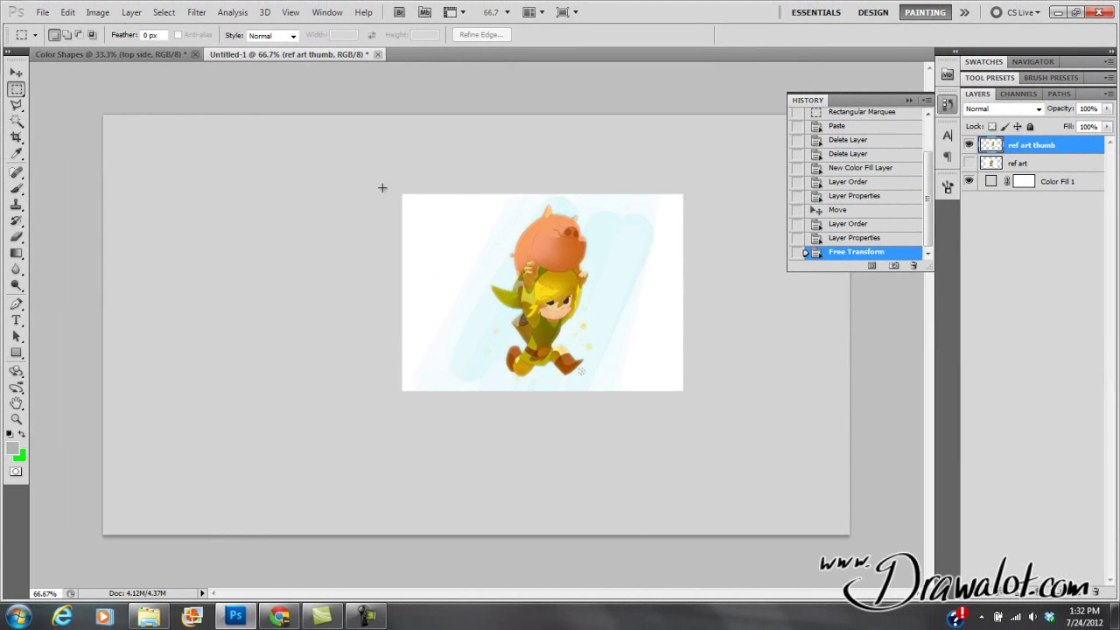
Trim the empty areas on both sides of the character from the thumbnail and deselect
{"action": "left_click_drag", "start_coordinate": [495, 405], "coordinate": [471, 438]}
{"action": "key", "text": "Delete"}
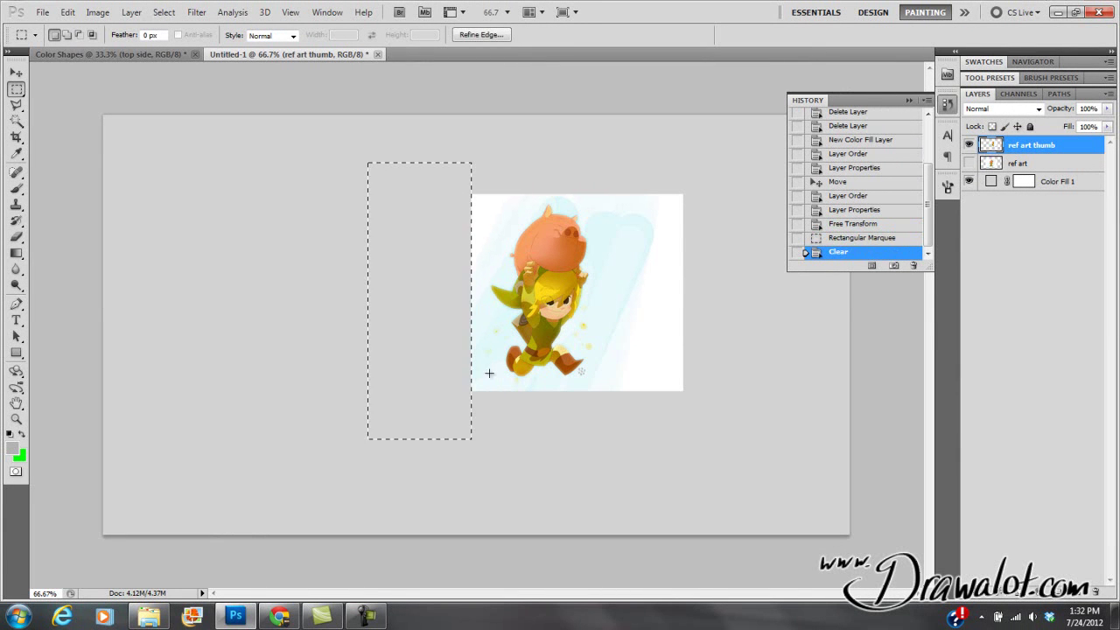
{"action": "left_click", "coordinate": [731, 205]}
{"action": "left_click_drag", "start_coordinate": [715, 168], "coordinate": [597, 430]}
{"action": "key", "text": "Delete"}
{"action": "left_click", "coordinate": [477, 262]}
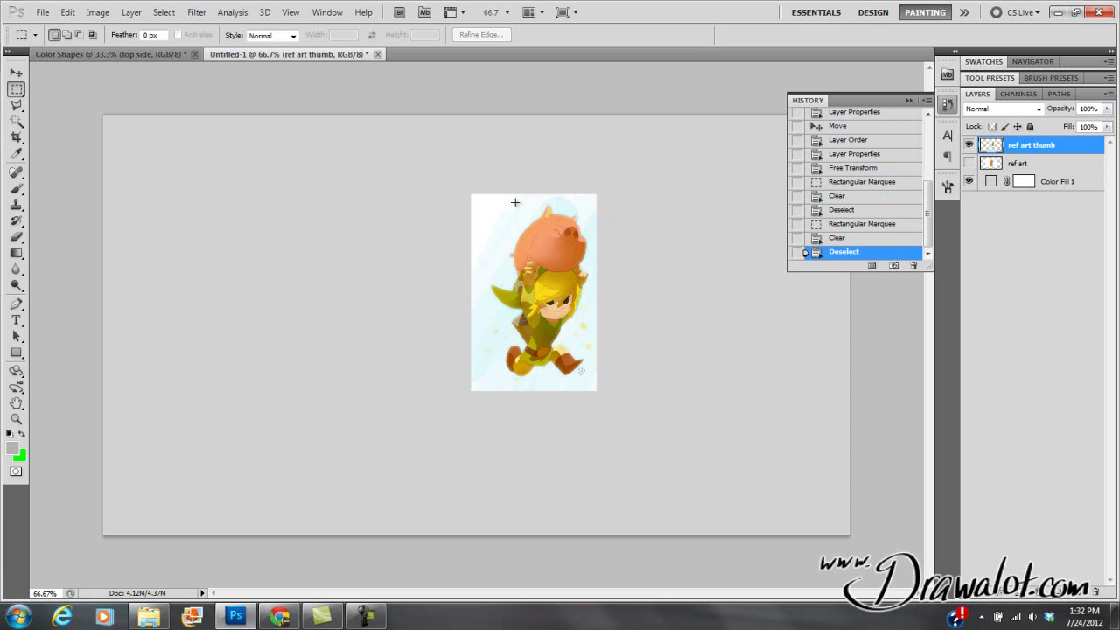
Move the thumbnail into the upper-left corner of the canvas, keeping it visible and the full-size "ref art" layer hidden
{"action": "left_click", "coordinate": [19, 73]}
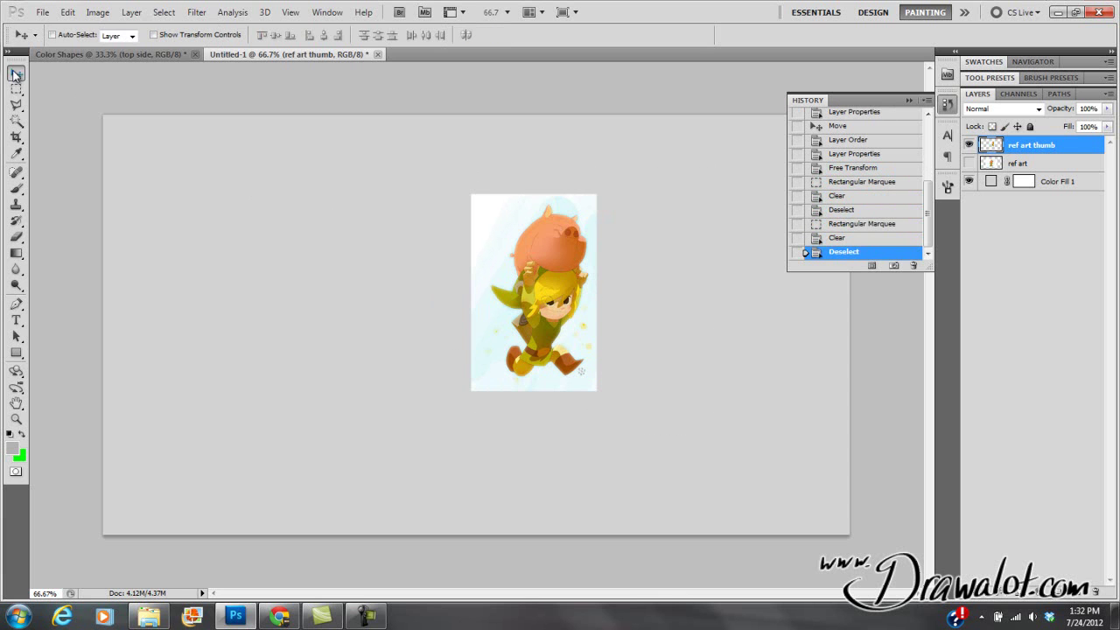
{"action": "left_click_drag", "start_coordinate": [554, 273], "coordinate": [199, 202]}
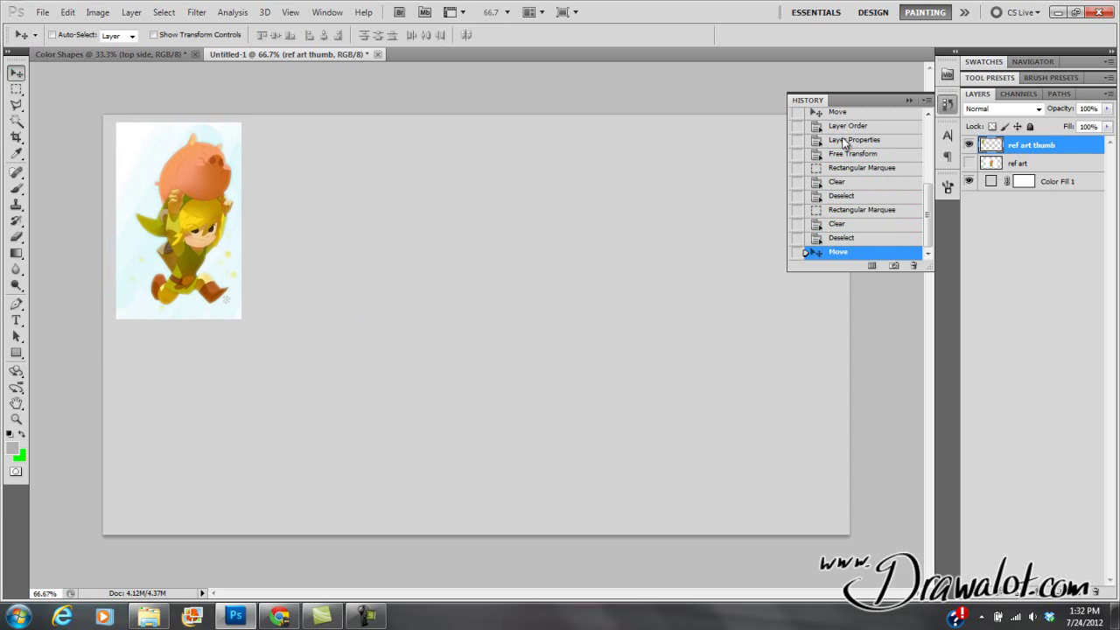
{"action": "left_click", "coordinate": [968, 144]}
{"action": "left_click", "coordinate": [968, 145]}
{"action": "left_click", "coordinate": [969, 164]}
{"action": "left_click", "coordinate": [969, 163]}
Group the two reference layers under the name "ref" and collapse the History panel
{"action": "left_click", "coordinate": [992, 165], "text": "shift"}
{"action": "left_click_drag", "start_coordinate": [992, 165], "coordinate": [1060, 592]}
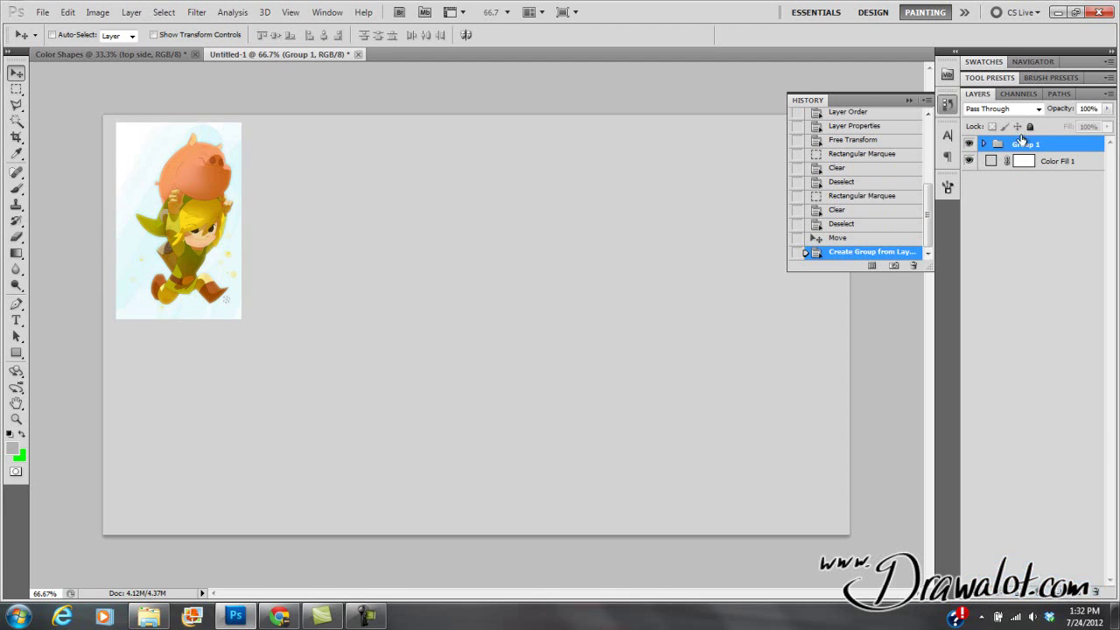
{"action": "double_click", "coordinate": [1022, 142]}
{"action": "type", "text": "ref"}
{"action": "key", "text": "Return"}
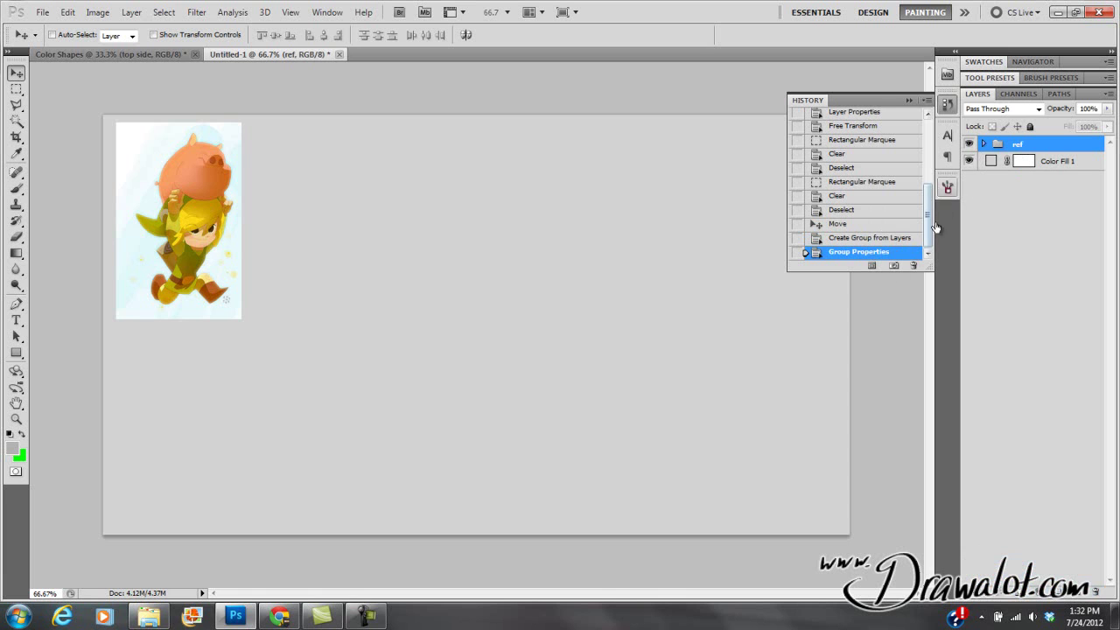
{"action": "left_click", "coordinate": [909, 100]}
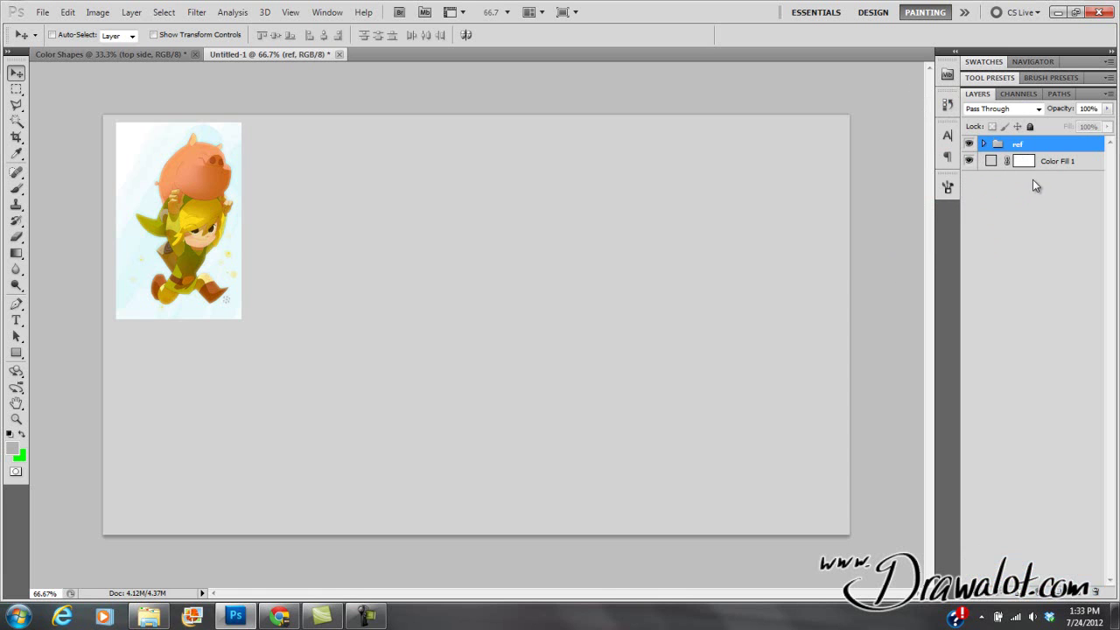
Select the grey fill layer and set the Brush tool to Normal mode with a 70 px size
{"action": "left_click", "coordinate": [984, 164]}
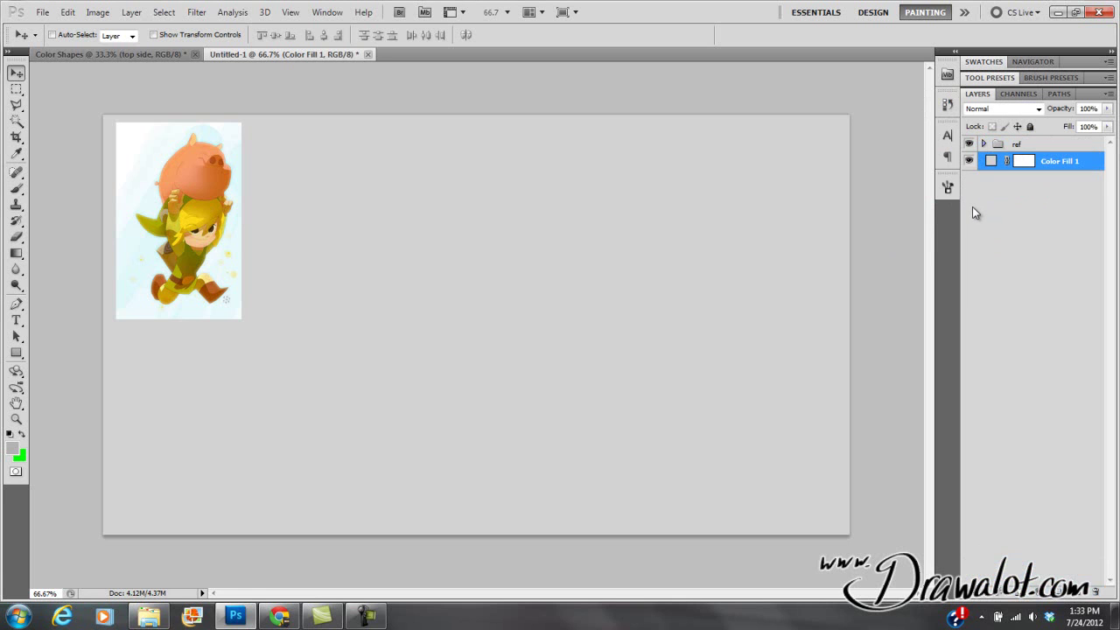
{"action": "left_click", "coordinate": [16, 188]}
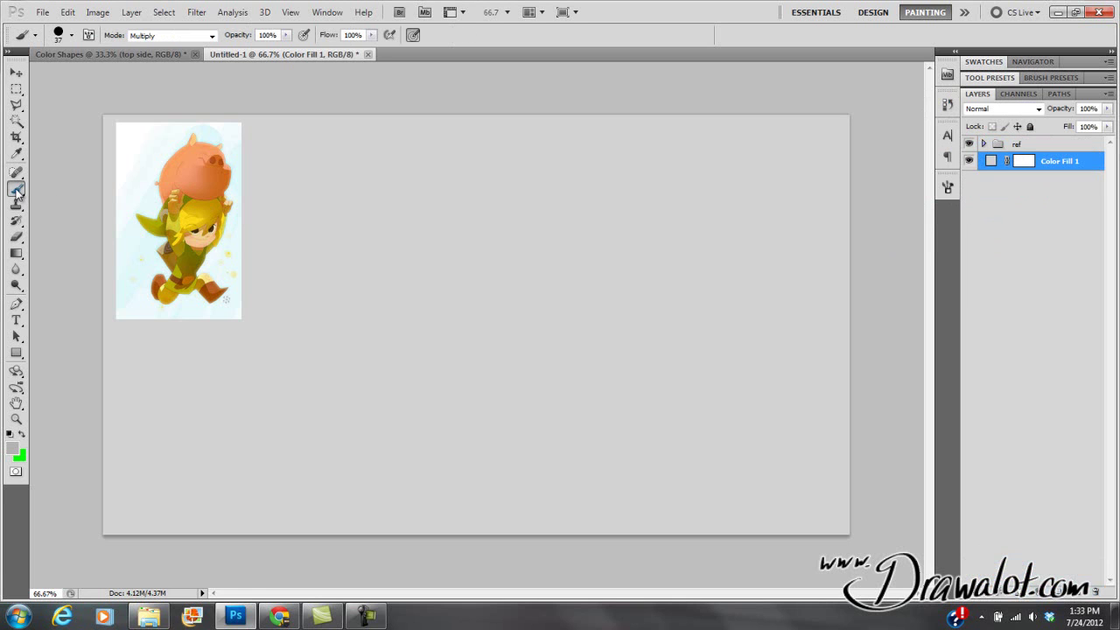
{"action": "left_click", "coordinate": [212, 35]}
{"action": "left_click", "coordinate": [203, 50]}
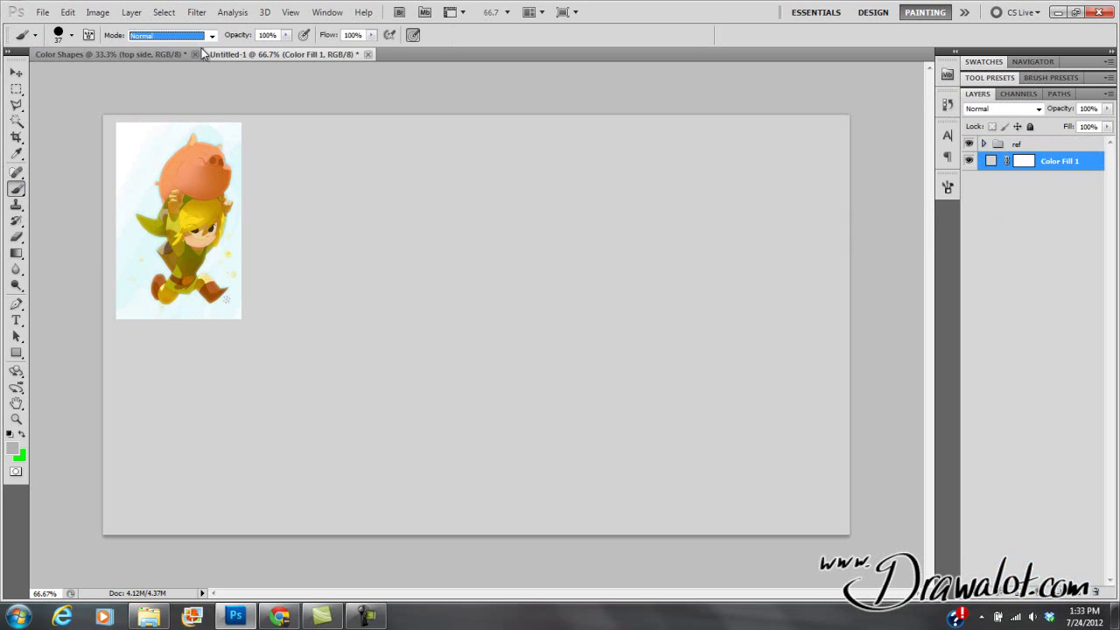
{"action": "left_click", "coordinate": [72, 37]}
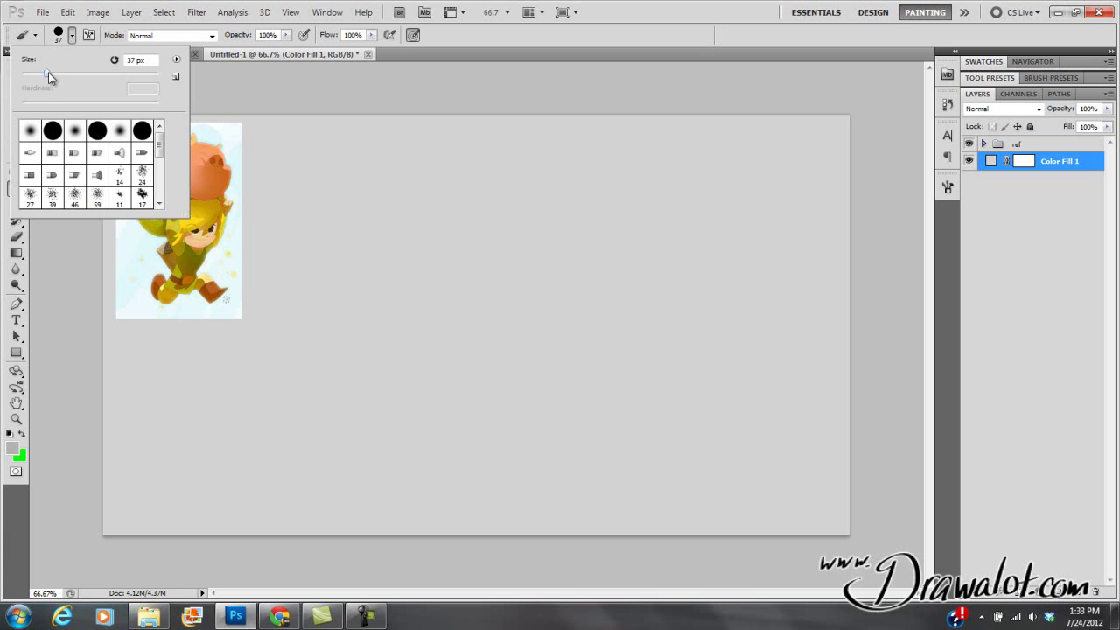
{"action": "left_click_drag", "start_coordinate": [48, 75], "coordinate": [68, 75]}
{"action": "left_click", "coordinate": [72, 37]}
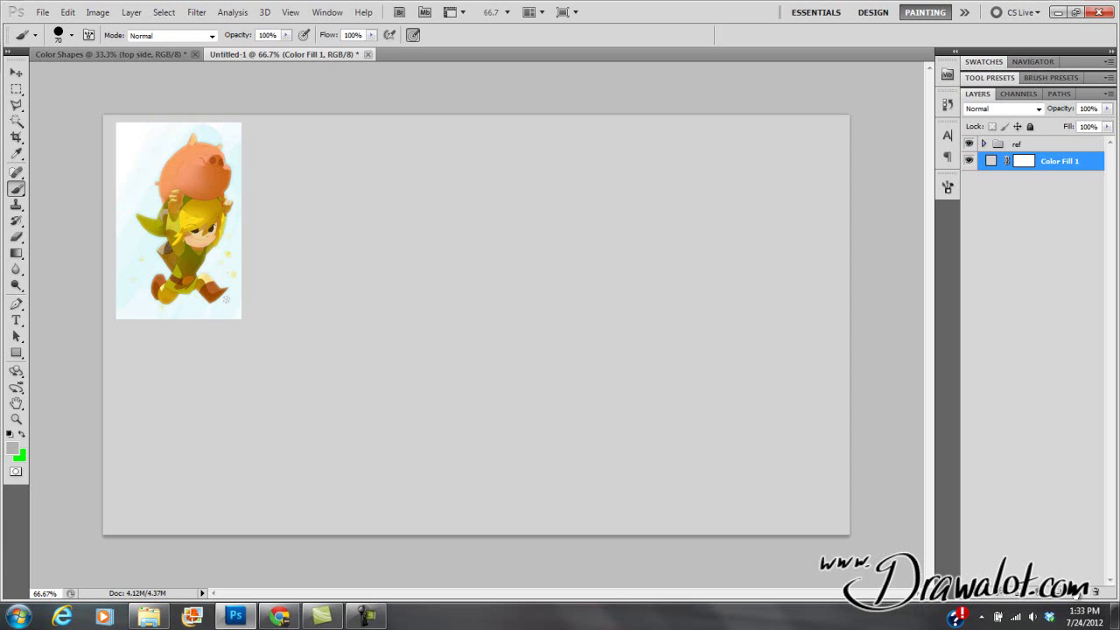
{"action": "left_click", "coordinate": [1078, 593]}
{"action": "key", "text": "ctrl+z"}
{"action": "left_click", "coordinate": [131, 13]}
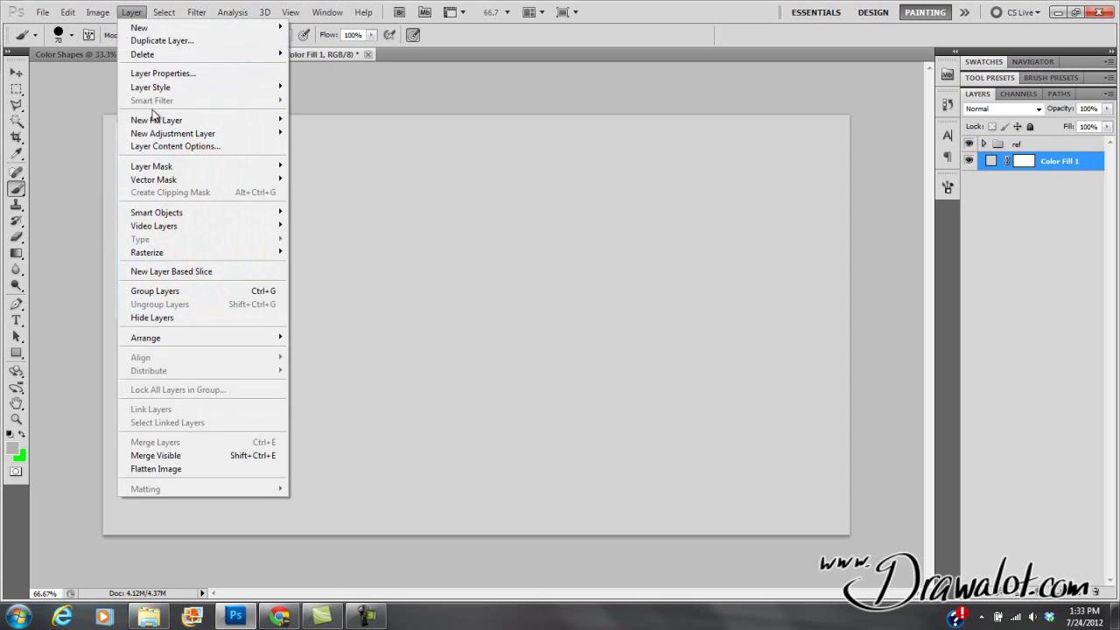
{"action": "mouse_move", "coordinate": [159, 30]}
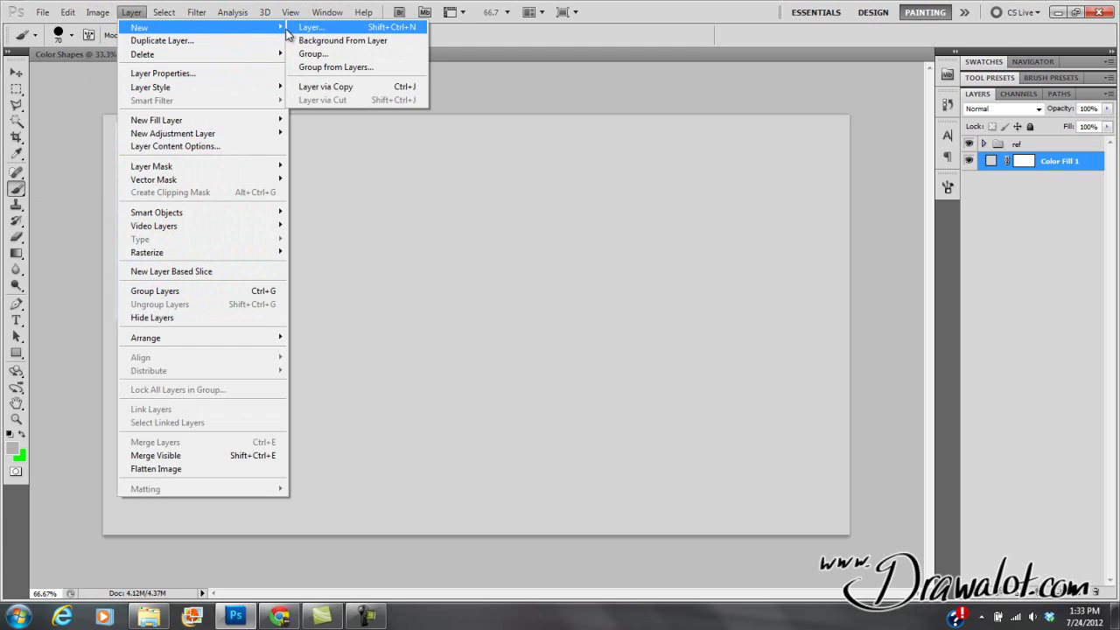
{"action": "left_click", "coordinate": [145, 13]}
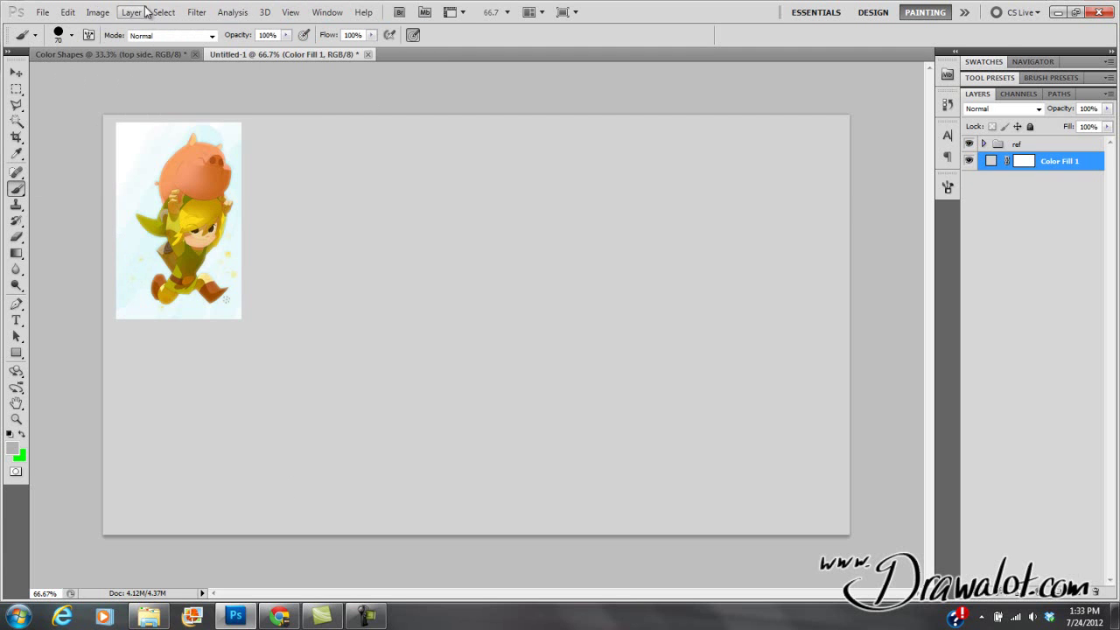
Add a new layer named "sketch" directly above the grey fill layer
{"action": "key", "text": "ctrl+shift+n"}
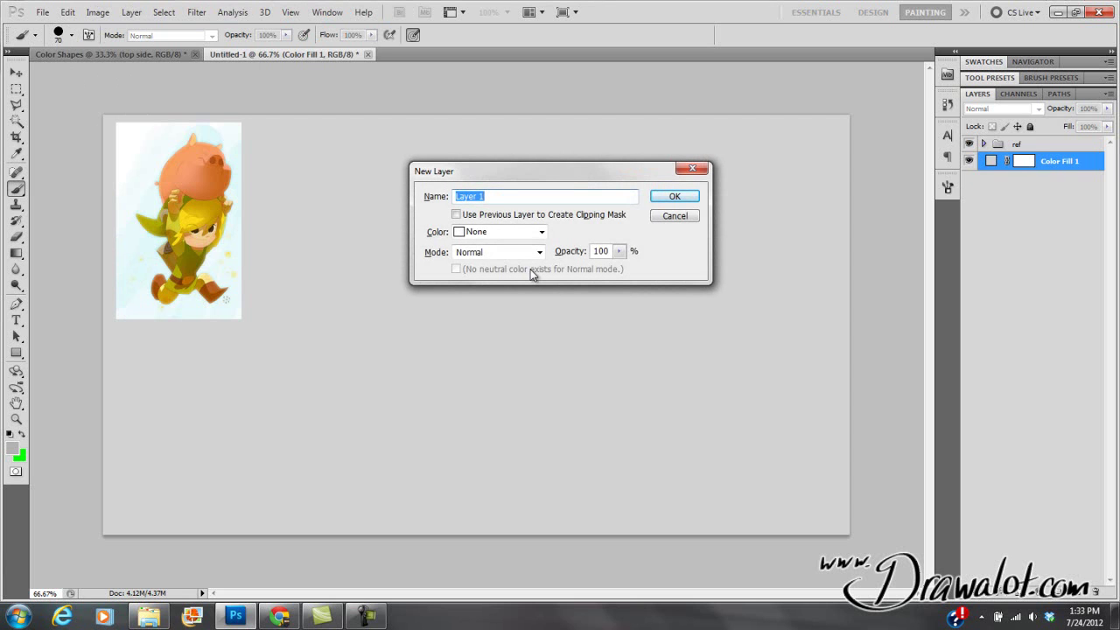
{"action": "type", "text": "sketch"}
{"action": "key", "text": "Return"}
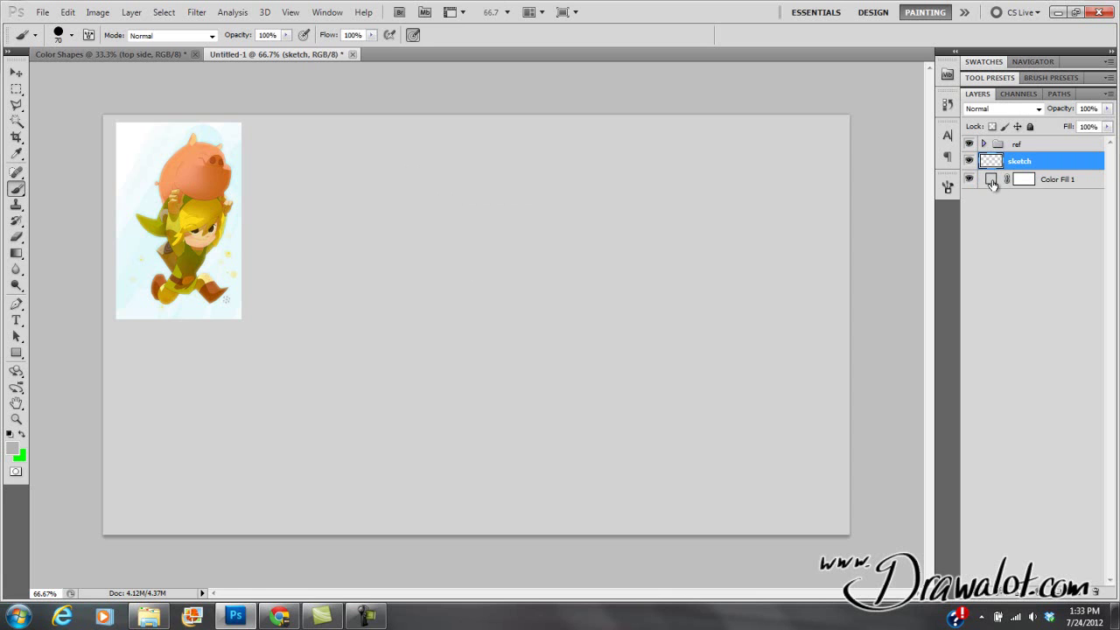
Fully lock the "ref" group and make the "sketch" layer the active layer
{"action": "left_click", "coordinate": [988, 182]}
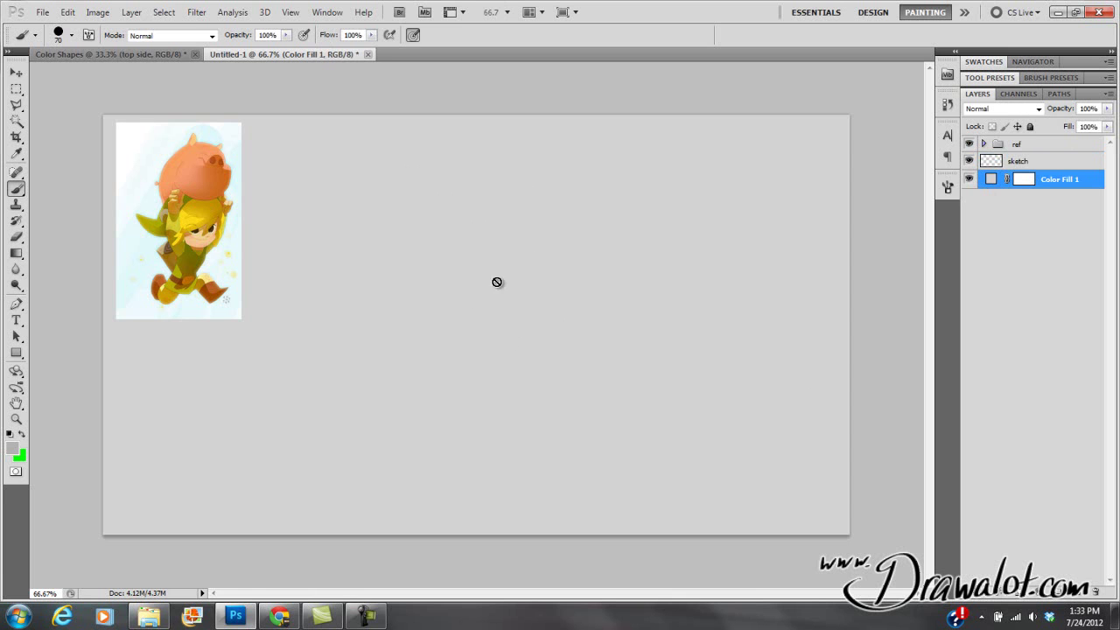
{"action": "left_click", "coordinate": [992, 166]}
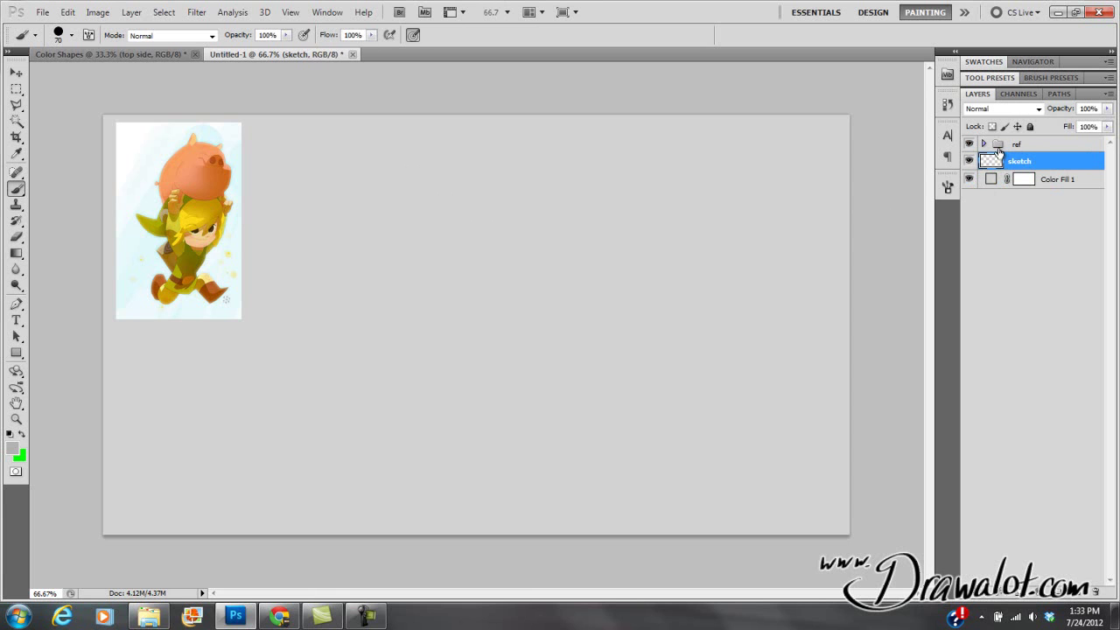
{"action": "left_click", "coordinate": [1000, 146]}
{"action": "left_click", "coordinate": [1030, 126]}
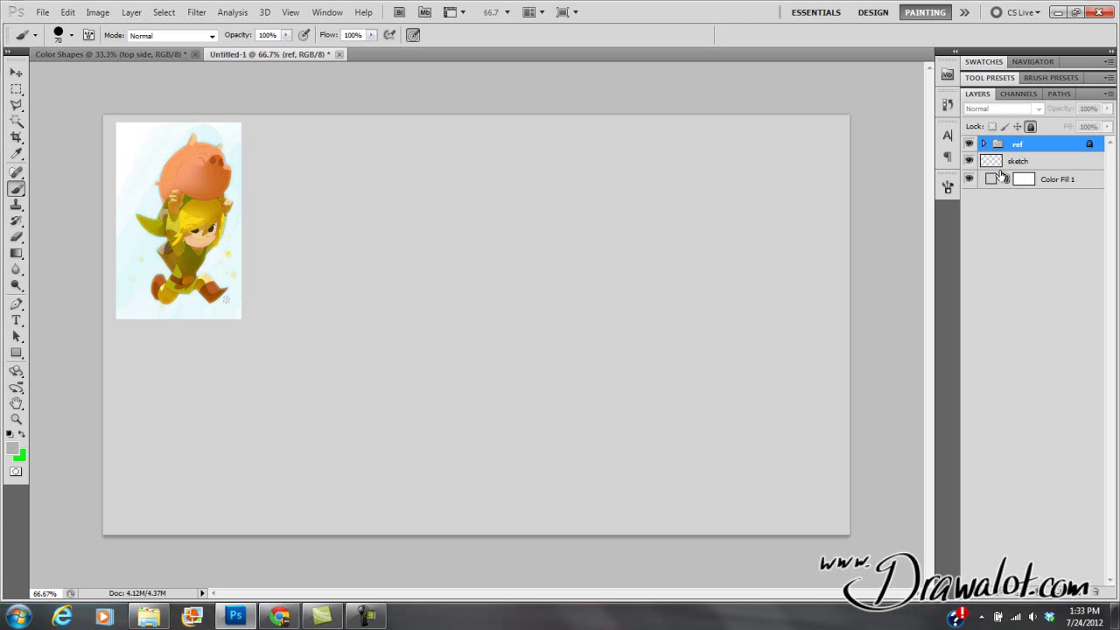
{"action": "left_click", "coordinate": [990, 180]}
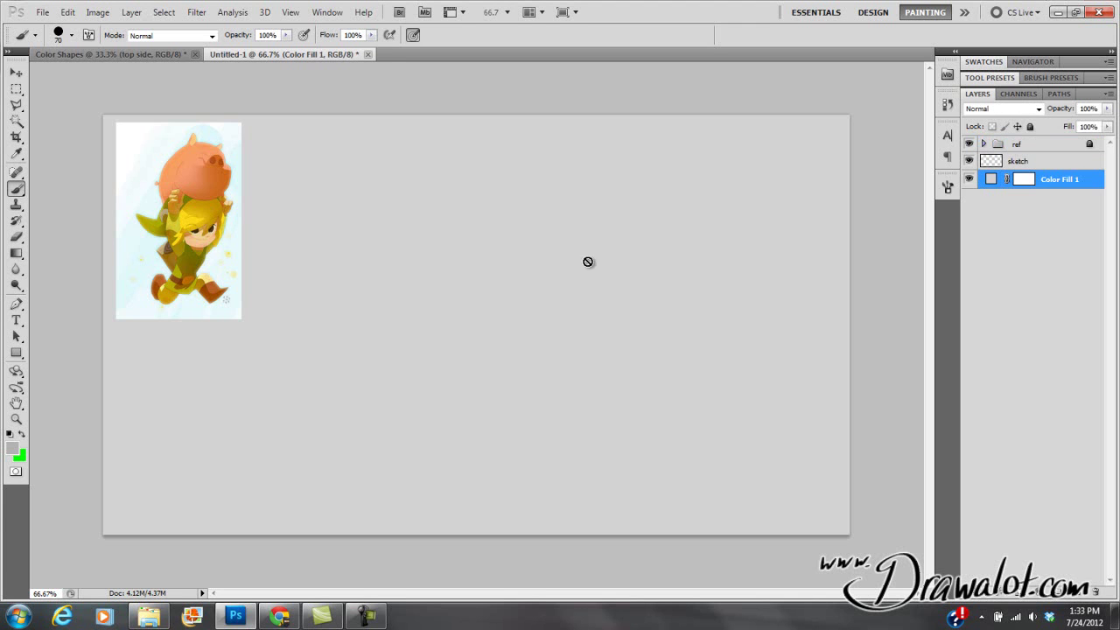
{"action": "left_click", "coordinate": [994, 163]}
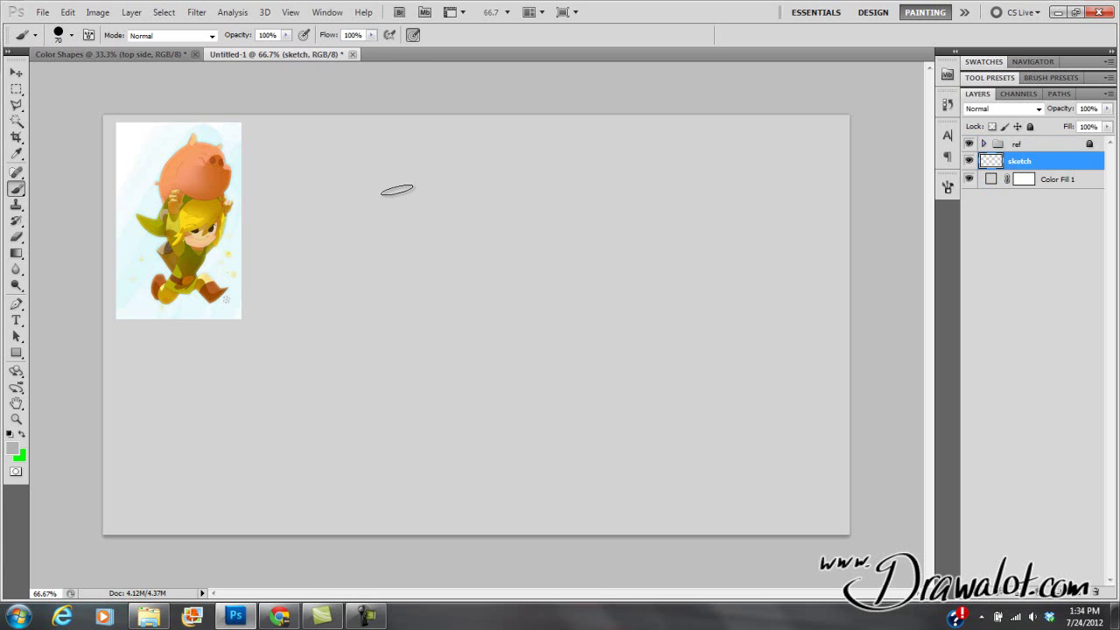
Try several brush tips from the end of the preset list, including the 39 px and 162 px ones
{"action": "left_click", "coordinate": [70, 36]}
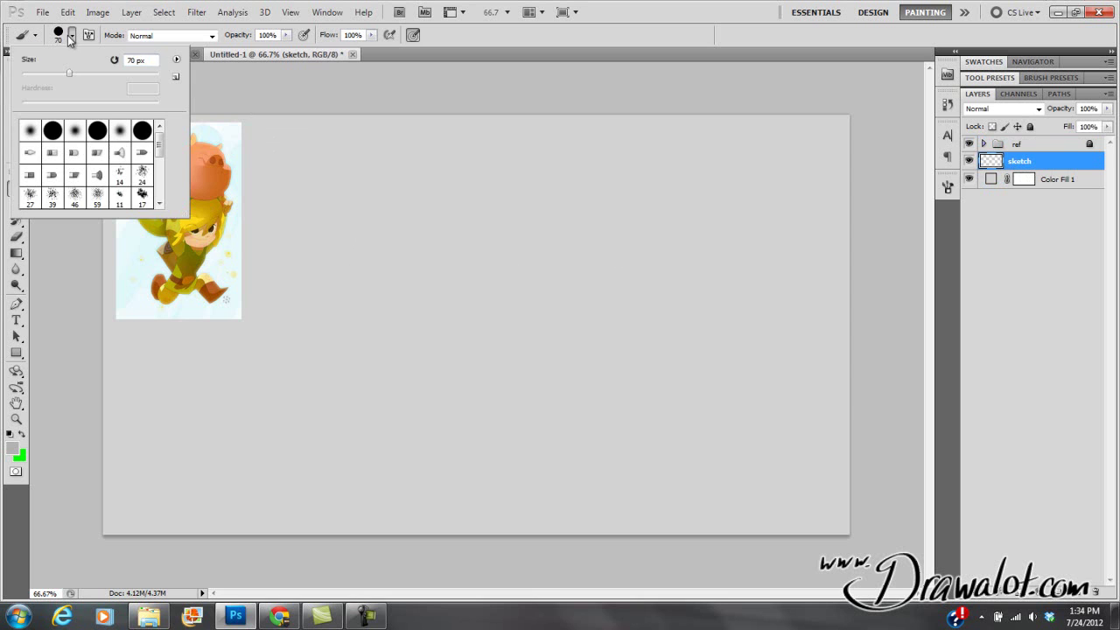
{"action": "left_click_drag", "start_coordinate": [160, 150], "coordinate": [160, 182]}
{"action": "left_click", "coordinate": [80, 203]}
{"action": "left_click", "coordinate": [423, 254]}
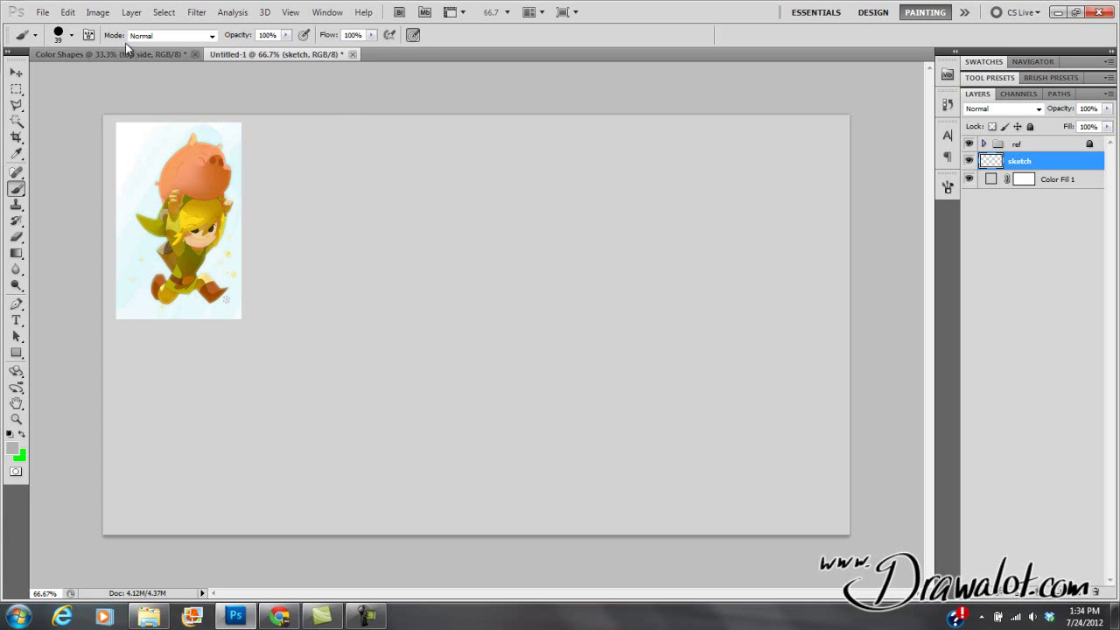
{"action": "left_click", "coordinate": [172, 36]}
{"action": "left_click", "coordinate": [172, 37]}
{"action": "left_click", "coordinate": [72, 37]}
{"action": "left_click_drag", "start_coordinate": [48, 71], "coordinate": [75, 84]}
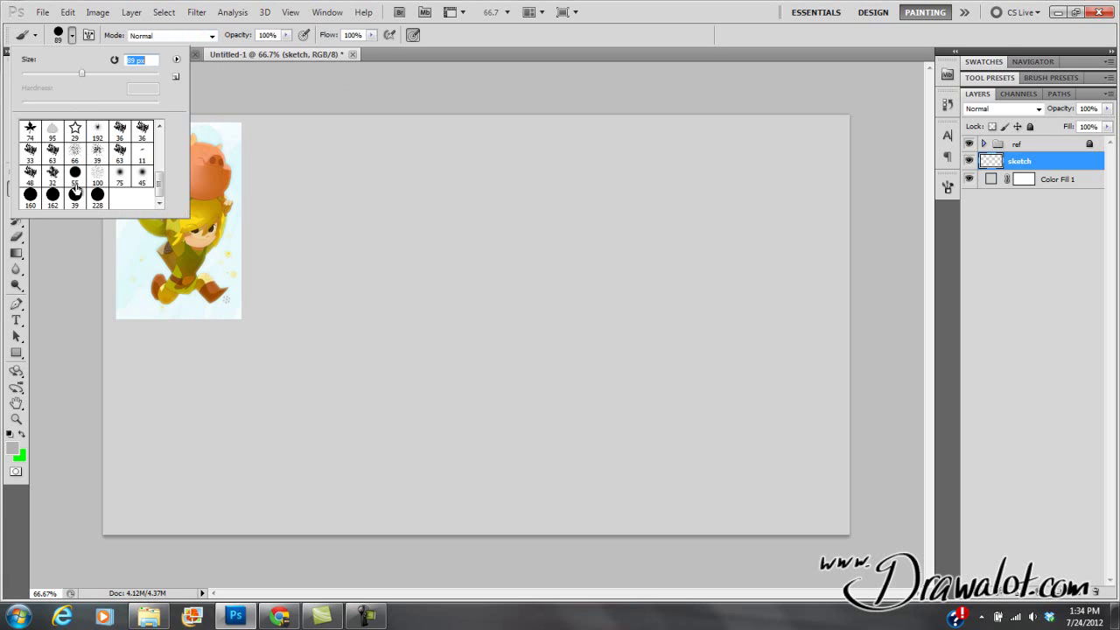
{"action": "left_click", "coordinate": [30, 196]}
{"action": "left_click", "coordinate": [58, 195]}
Choose a hard round brush preset, set it to 49 px with 0% hardness, and test it with a scribble that is undone
{"action": "left_click_drag", "start_coordinate": [158, 183], "coordinate": [158, 130]}
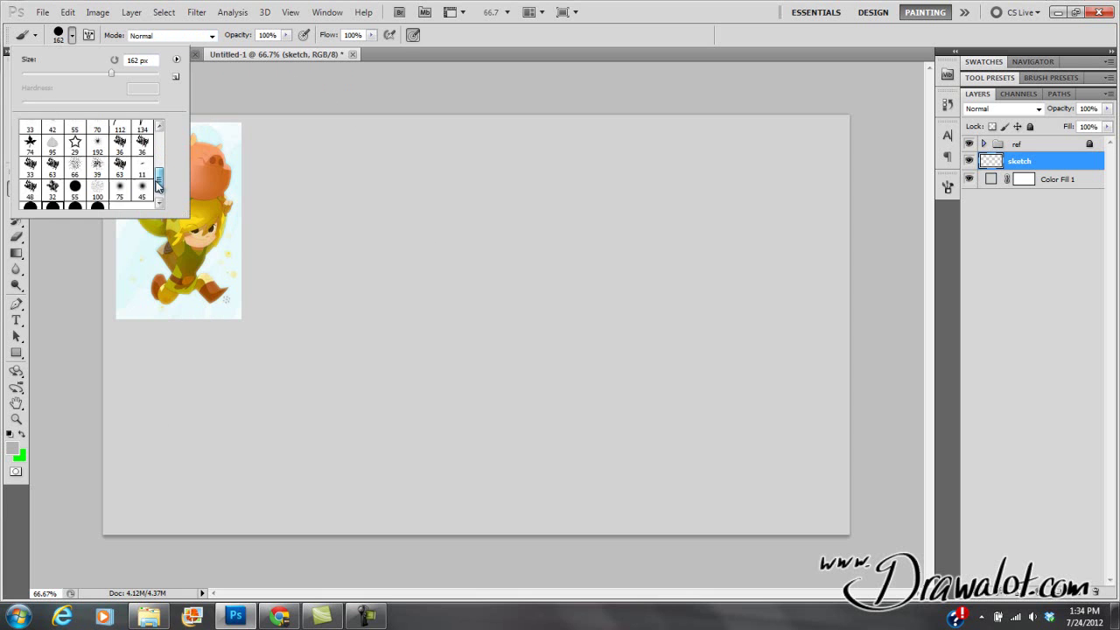
{"action": "left_click", "coordinate": [138, 131]}
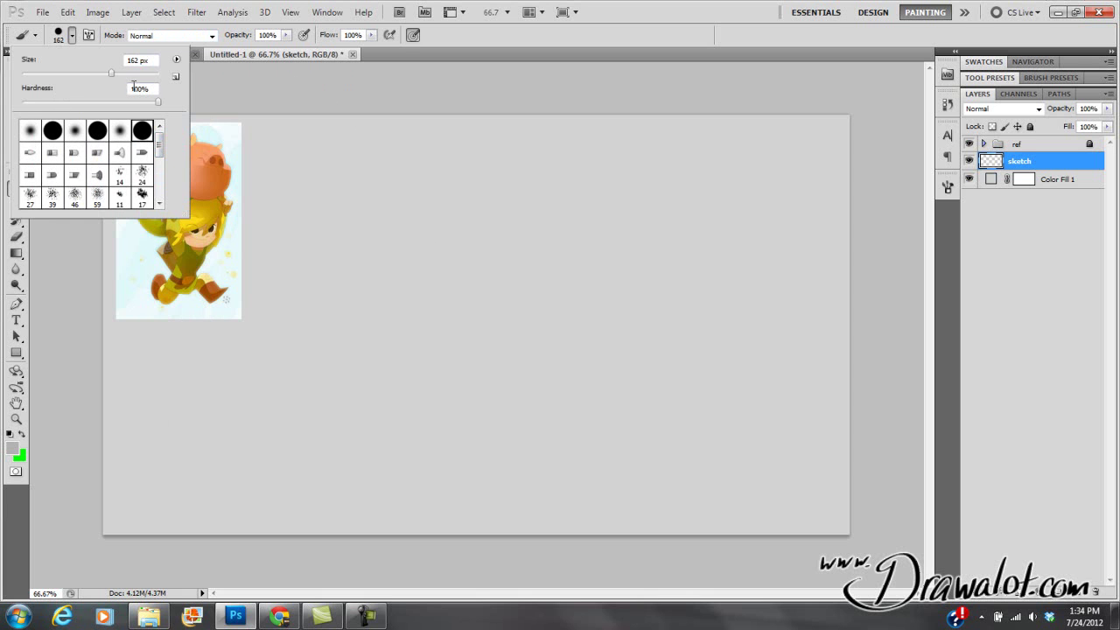
{"action": "left_click_drag", "start_coordinate": [108, 74], "coordinate": [55, 73]}
{"action": "left_click", "coordinate": [21, 103]}
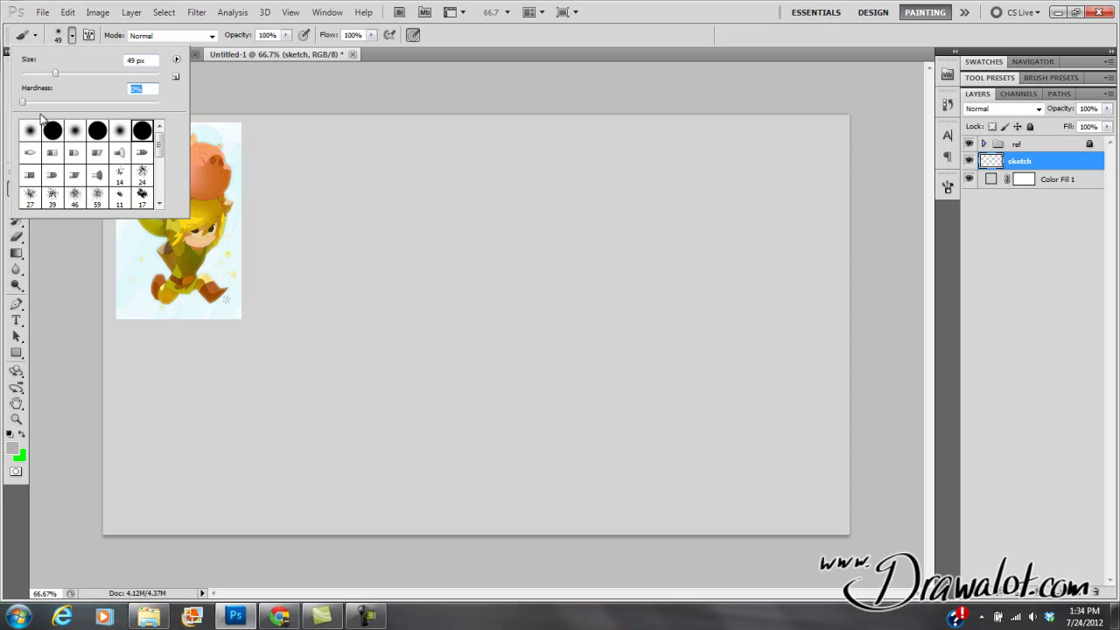
{"action": "mouse_move", "coordinate": [361, 189]}
{"action": "left_mouse_down"}
{"action": "mouse_move", "coordinate": [379, 240]}
{"action": "mouse_move", "coordinate": [616, 350]}
{"action": "left_mouse_up"}
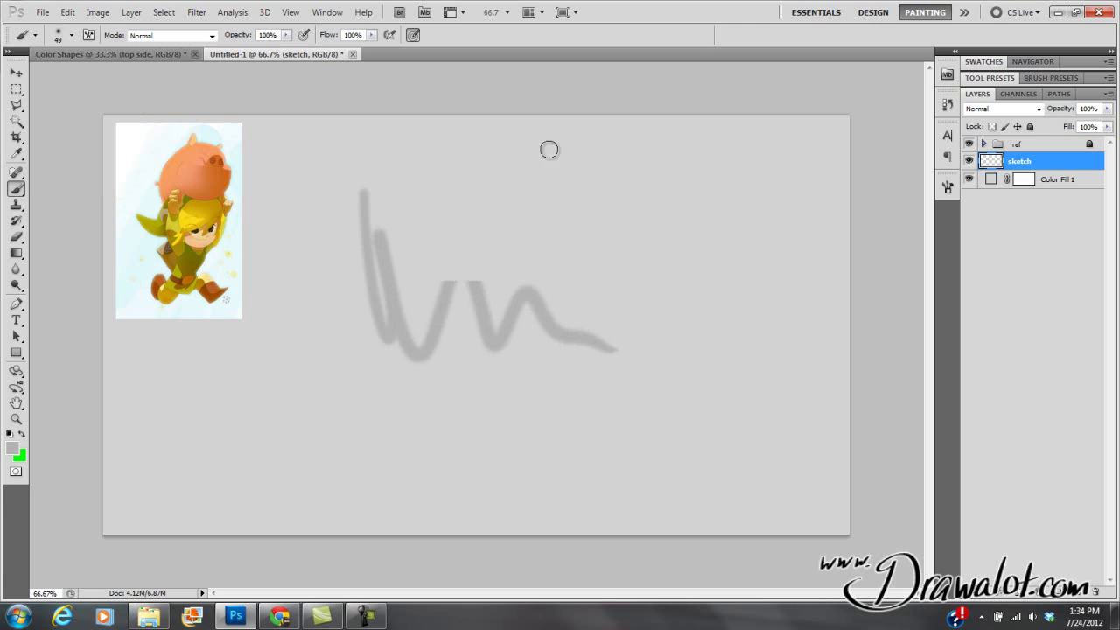
{"action": "key", "text": "ctrl+z"}
Try the 49 px brush at 100% hardness with a test stroke on the sketch layer and undo the stroke
{"action": "left_click", "coordinate": [71, 35]}
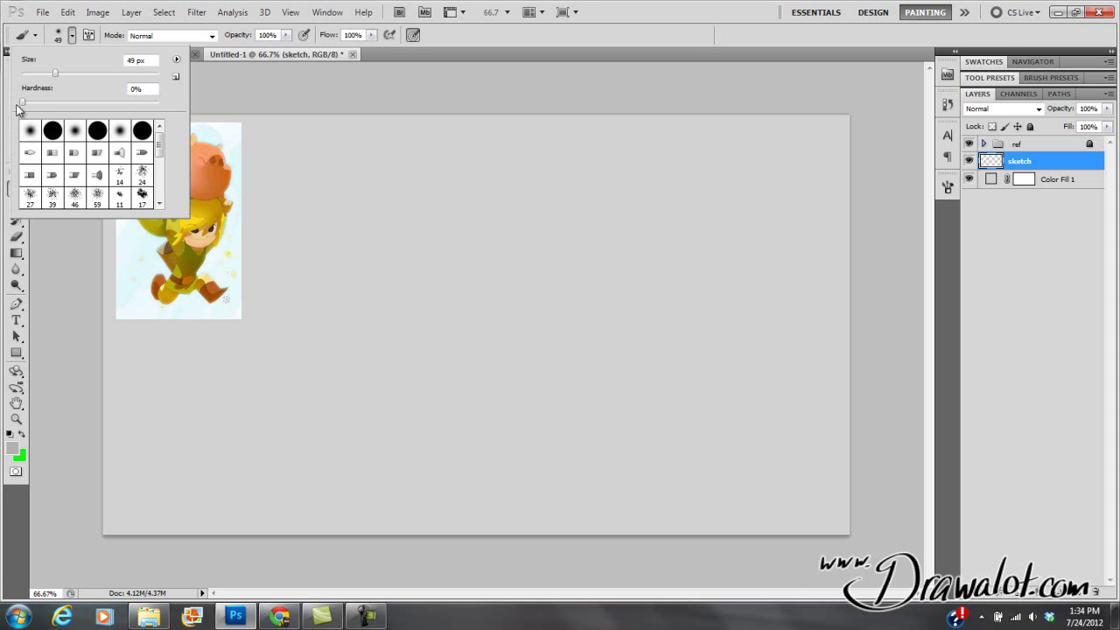
{"action": "left_click", "coordinate": [375, 190]}
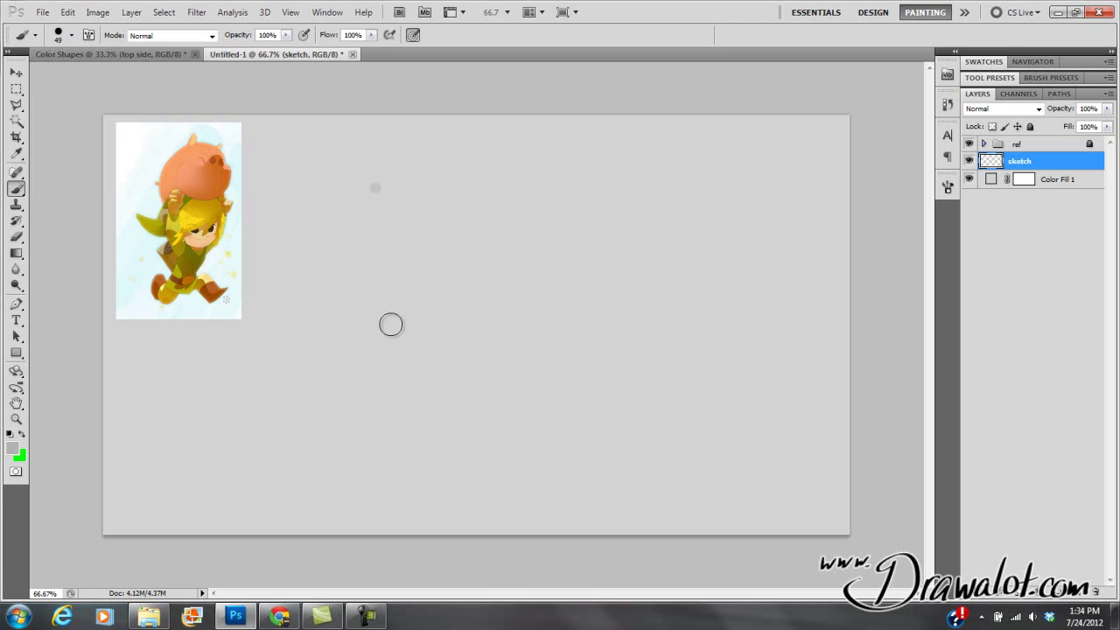
{"action": "left_click_drag", "start_coordinate": [378, 185], "coordinate": [408, 408]}
{"action": "key", "text": "ctrl+z"}
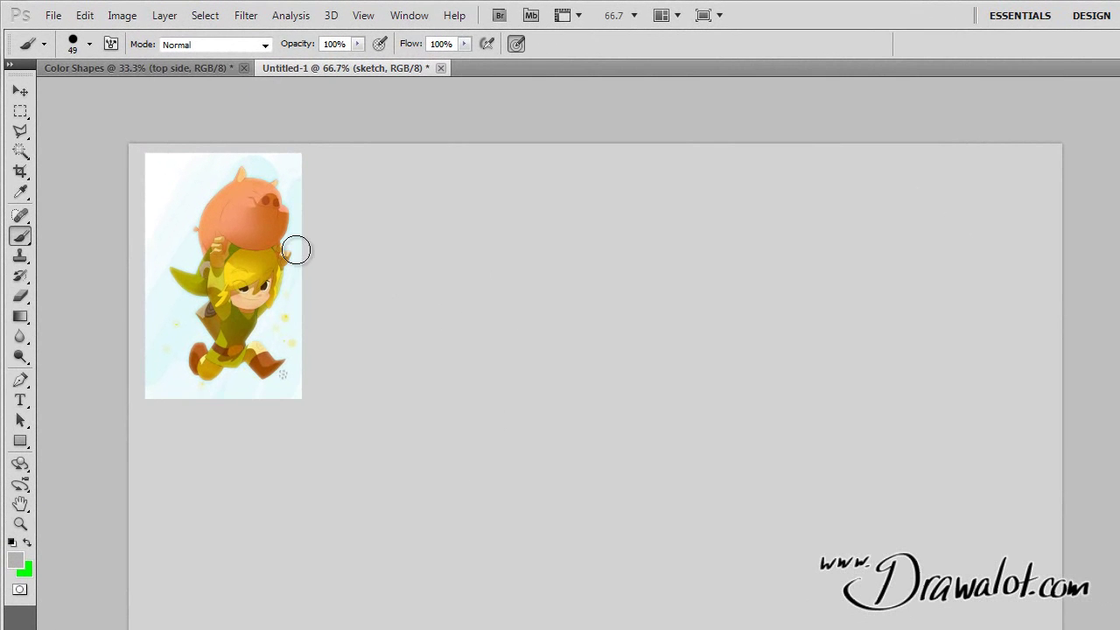
{"action": "left_click", "coordinate": [85, 44]}
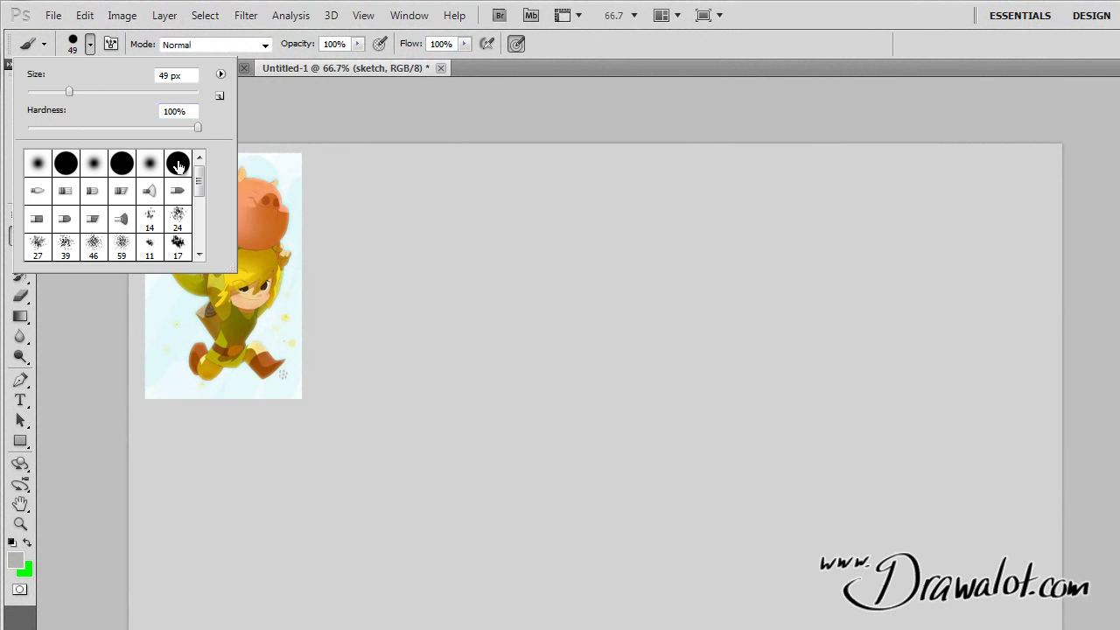
{"action": "left_click", "coordinate": [196, 128]}
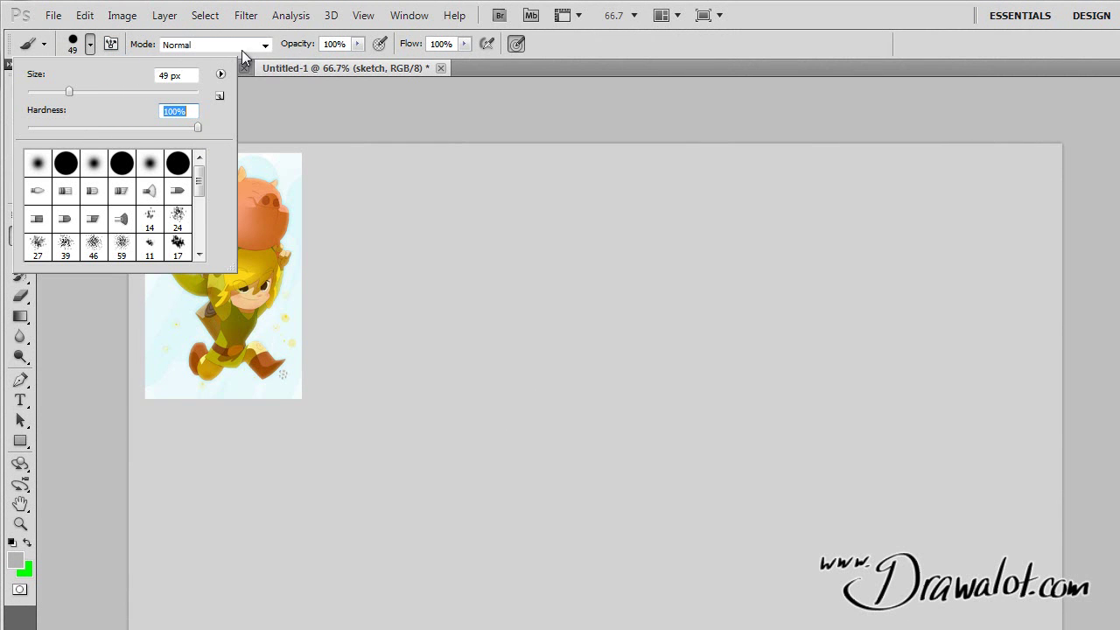
{"action": "left_click", "coordinate": [597, 47]}
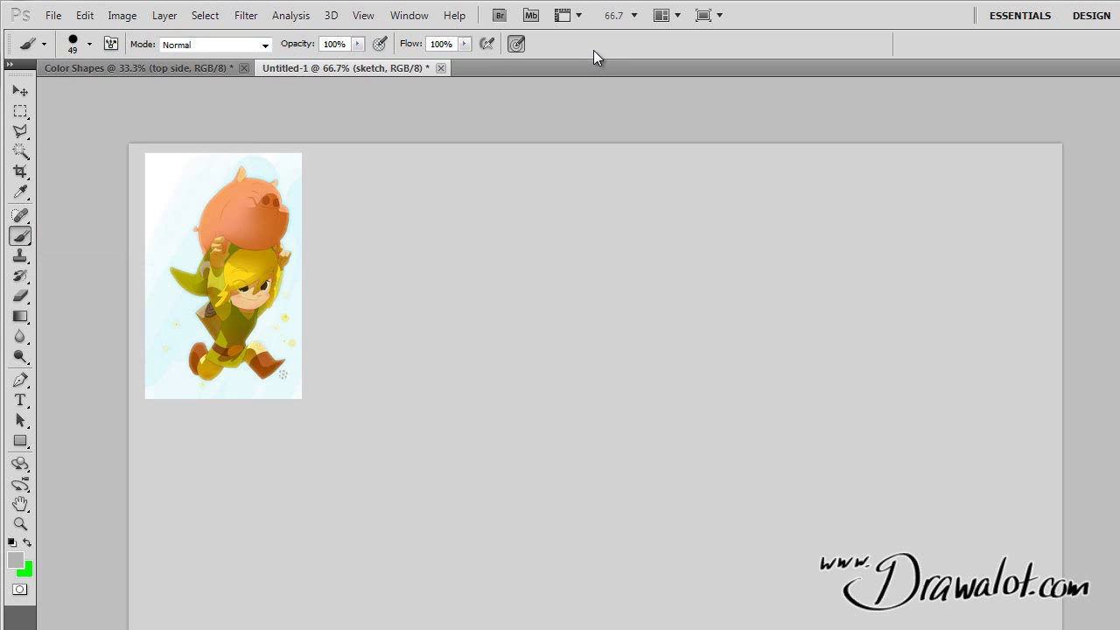
Reset the colours to default black and white, then paint a black test stroke and undo it
{"action": "left_click", "coordinate": [12, 543]}
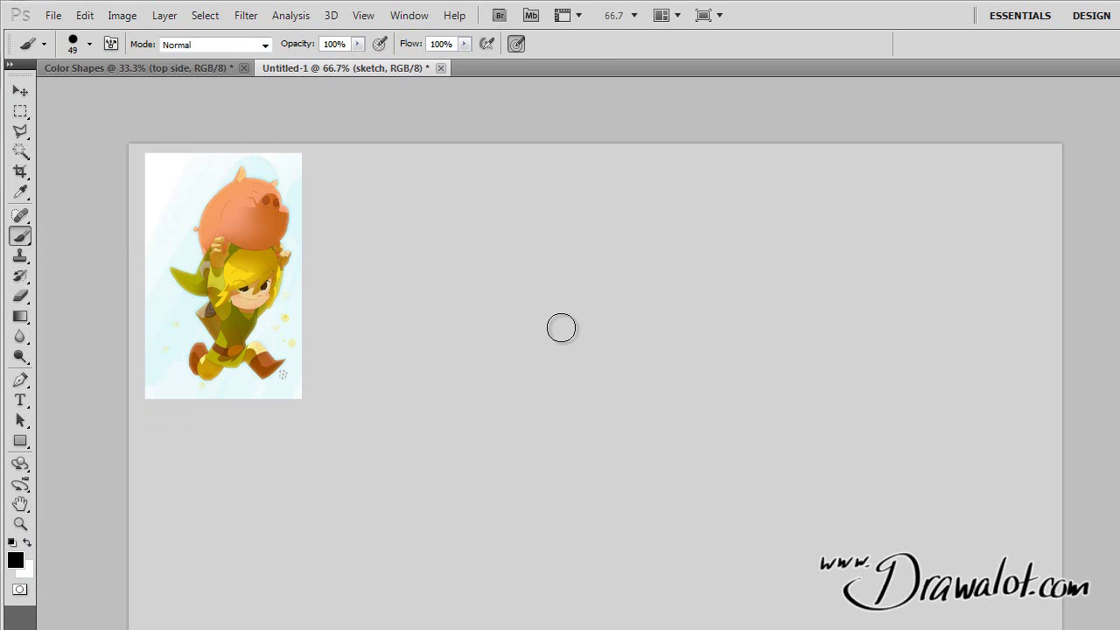
{"action": "left_click_drag", "start_coordinate": [500, 240], "coordinate": [540, 506]}
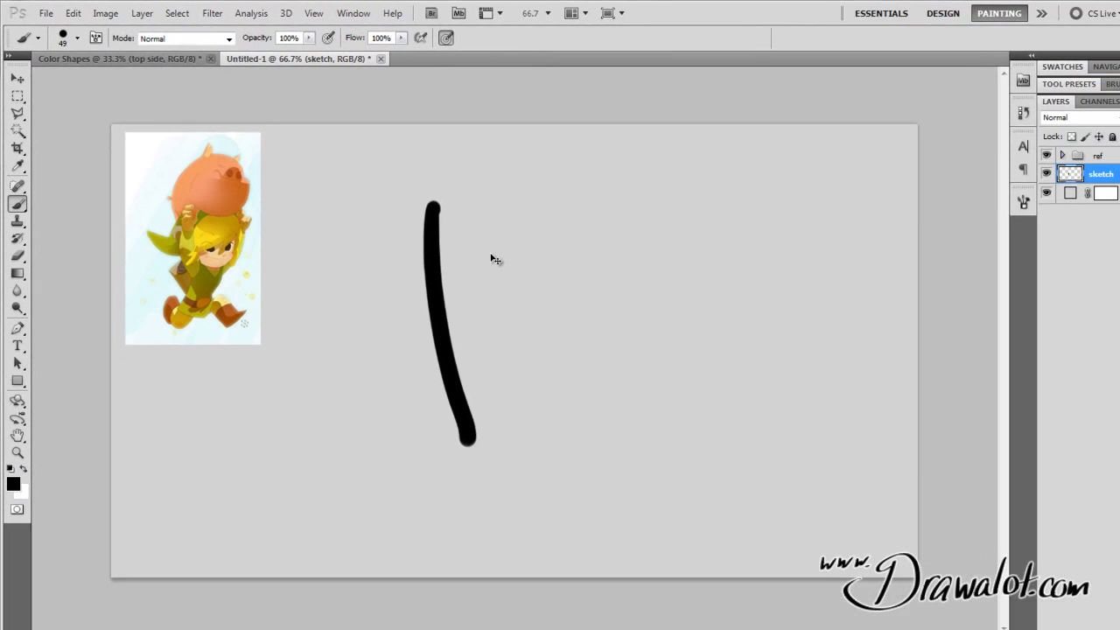
{"action": "key", "text": "ctrl+z"}
Set the brush hardness to 0%, then paint a soft diagonal test stroke and undo it
{"action": "left_click", "coordinate": [89, 44]}
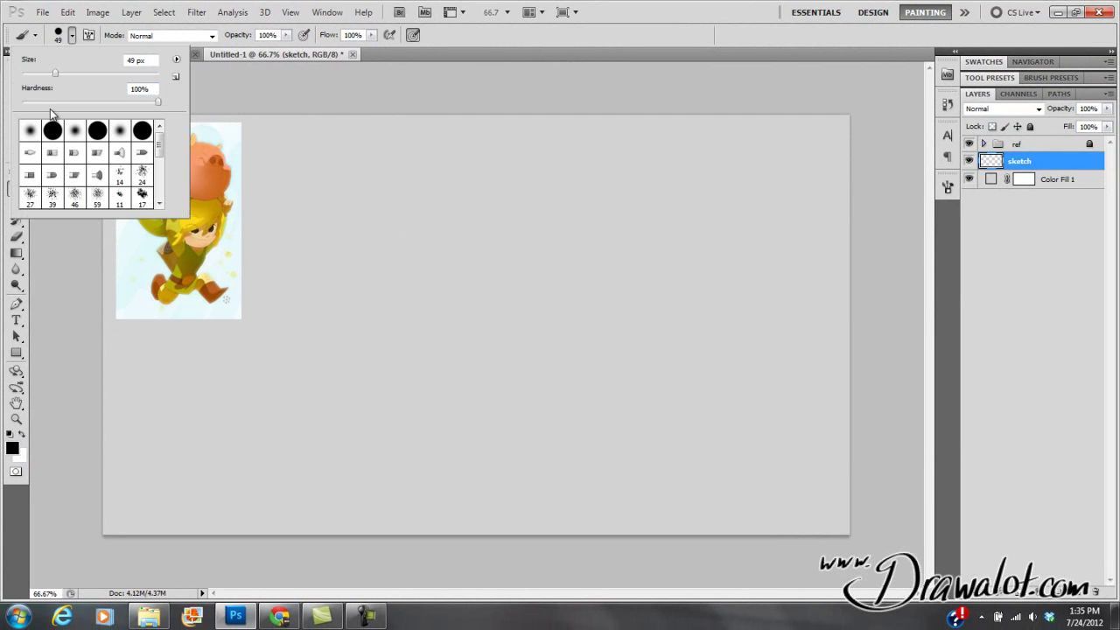
{"action": "left_click_drag", "start_coordinate": [42, 105], "coordinate": [7, 98]}
{"action": "left_click_drag", "start_coordinate": [420, 164], "coordinate": [521, 441]}
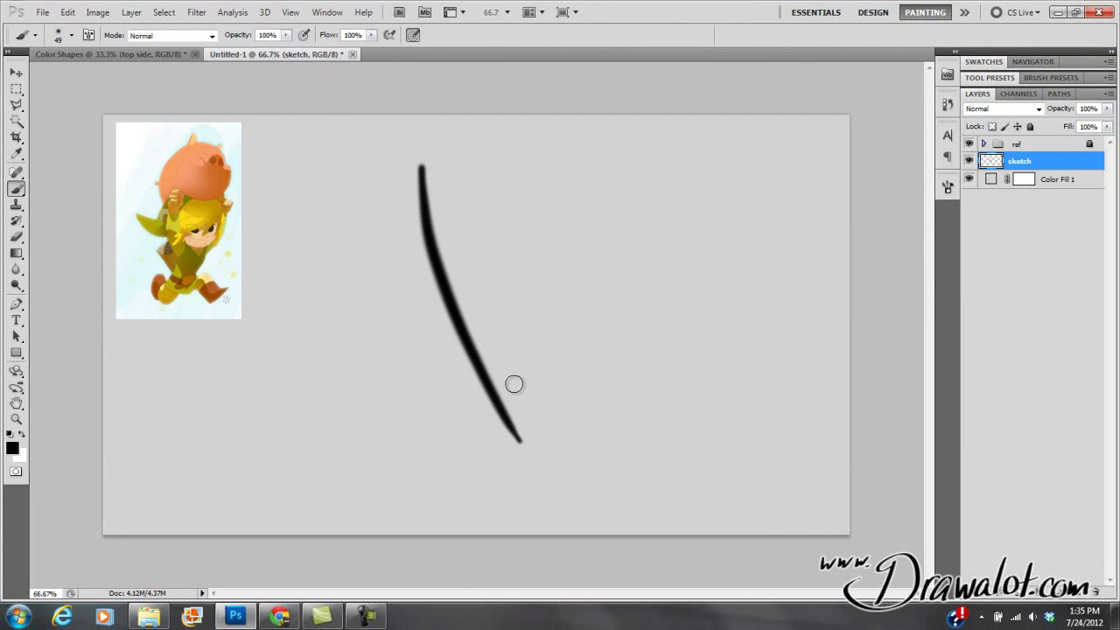
{"action": "key", "text": "ctrl+z"}
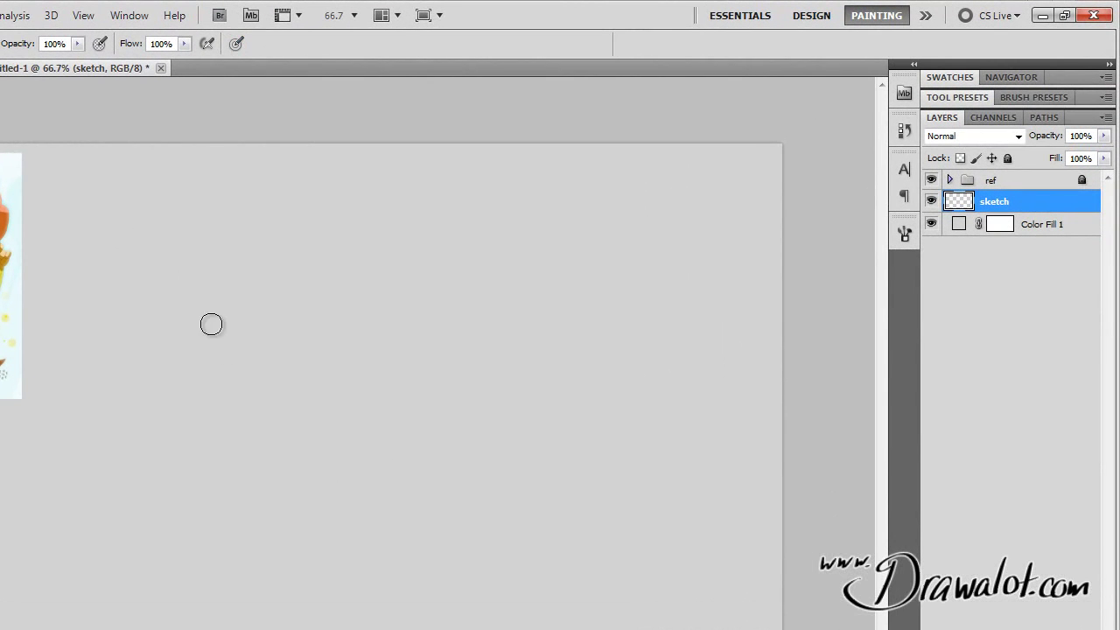
With pen-pressure size control off, paint two upright test strokes and a horizontal one crossing them on the sketch layer
{"action": "left_click_drag", "start_coordinate": [230, 256], "coordinate": [281, 523]}
{"action": "left_click_drag", "start_coordinate": [360, 265], "coordinate": [385, 445]}
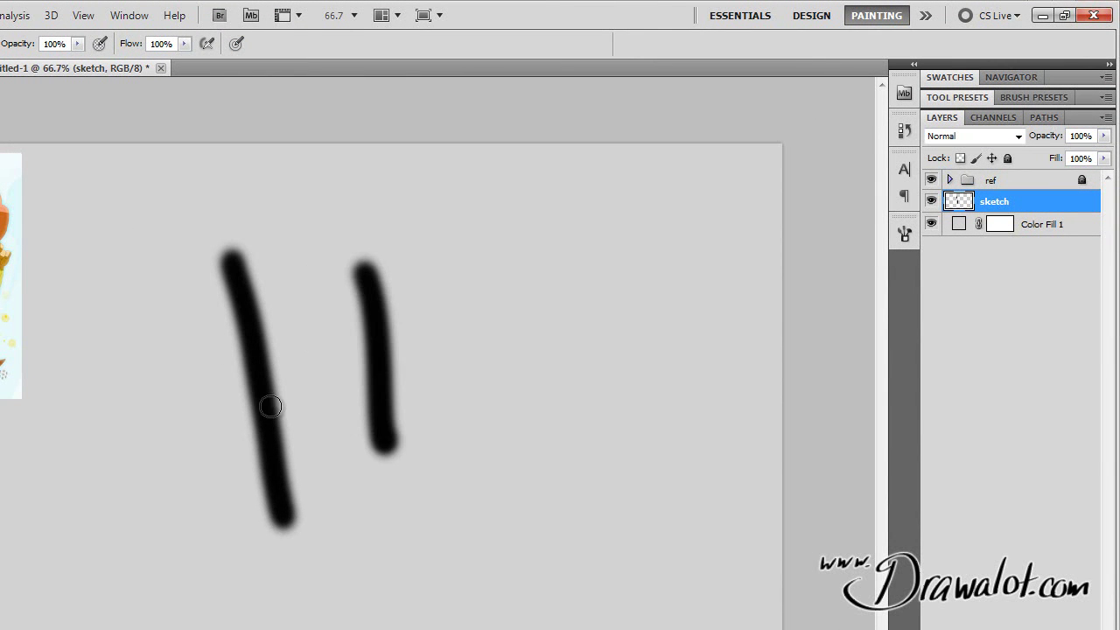
{"action": "left_click_drag", "start_coordinate": [270, 388], "coordinate": [477, 362]}
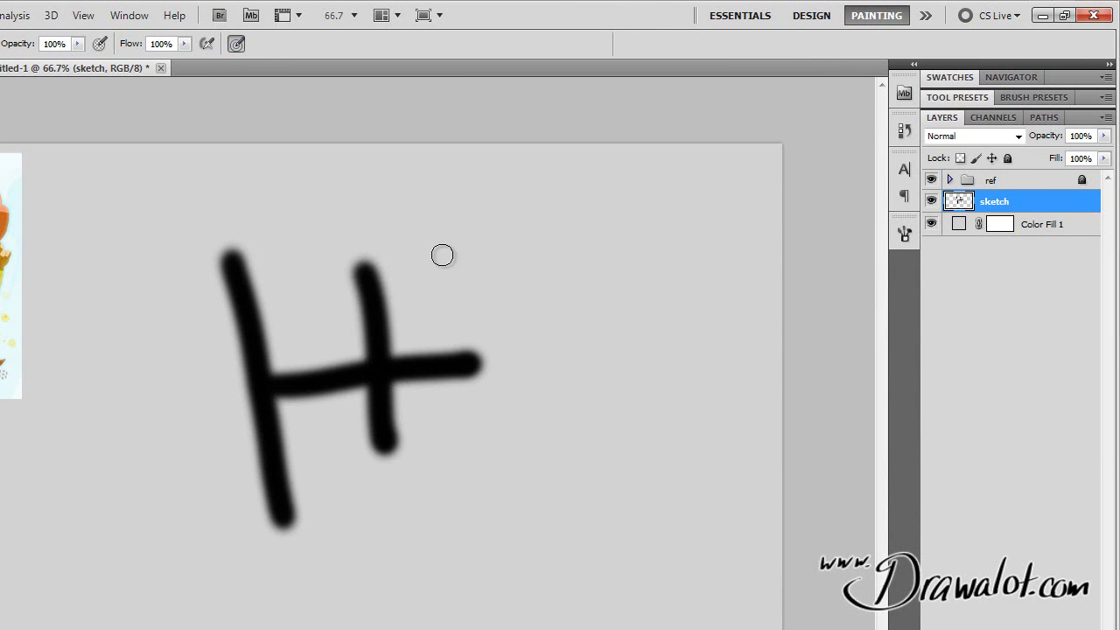
With pen-pressure size control on, paint tapered curved and looping test strokes beside the uniform ones
{"action": "mouse_move", "coordinate": [585, 205]}
{"action": "left_mouse_down"}
{"action": "mouse_move", "coordinate": [560, 312]}
{"action": "mouse_move", "coordinate": [583, 553]}
{"action": "left_mouse_up"}
{"action": "mouse_move", "coordinate": [653, 215]}
{"action": "left_mouse_down"}
{"action": "mouse_move", "coordinate": [483, 425]}
{"action": "mouse_move", "coordinate": [450, 428]}
{"action": "left_mouse_up"}
{"action": "mouse_move", "coordinate": [440, 530]}
{"action": "left_mouse_down"}
{"action": "mouse_move", "coordinate": [484, 504]}
{"action": "mouse_move", "coordinate": [568, 481]}
{"action": "mouse_move", "coordinate": [653, 401]}
{"action": "mouse_move", "coordinate": [738, 240]}
{"action": "mouse_move", "coordinate": [703, 203]}
{"action": "mouse_move", "coordinate": [613, 269]}
{"action": "mouse_move", "coordinate": [582, 372]}
{"action": "mouse_move", "coordinate": [583, 459]}
{"action": "mouse_move", "coordinate": [624, 560]}
{"action": "left_mouse_up"}
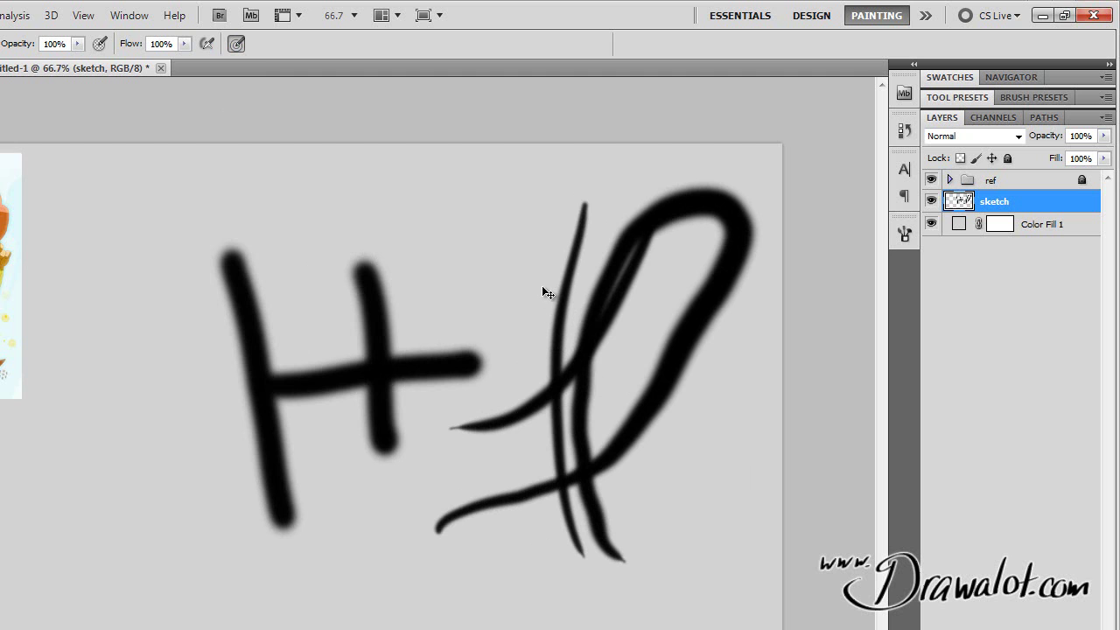
Clear all test strokes from the sketch layer and deselect
{"action": "key", "text": "ctrl+a"}
{"action": "key", "text": "Delete"}
{"action": "key", "text": "ctrl+d"}
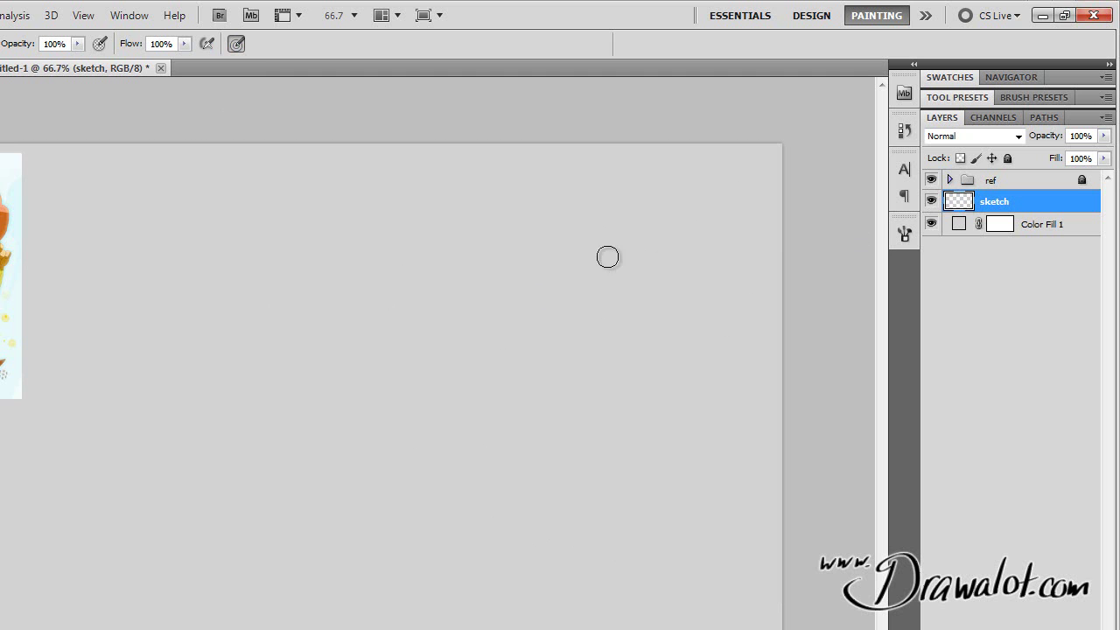
Set the soft brush size to 174 px and paint a wide black zigzag test scribble across the middle of the canvas
{"action": "left_click", "coordinate": [237, 42]}
{"action": "right_click", "coordinate": [199, 278]}
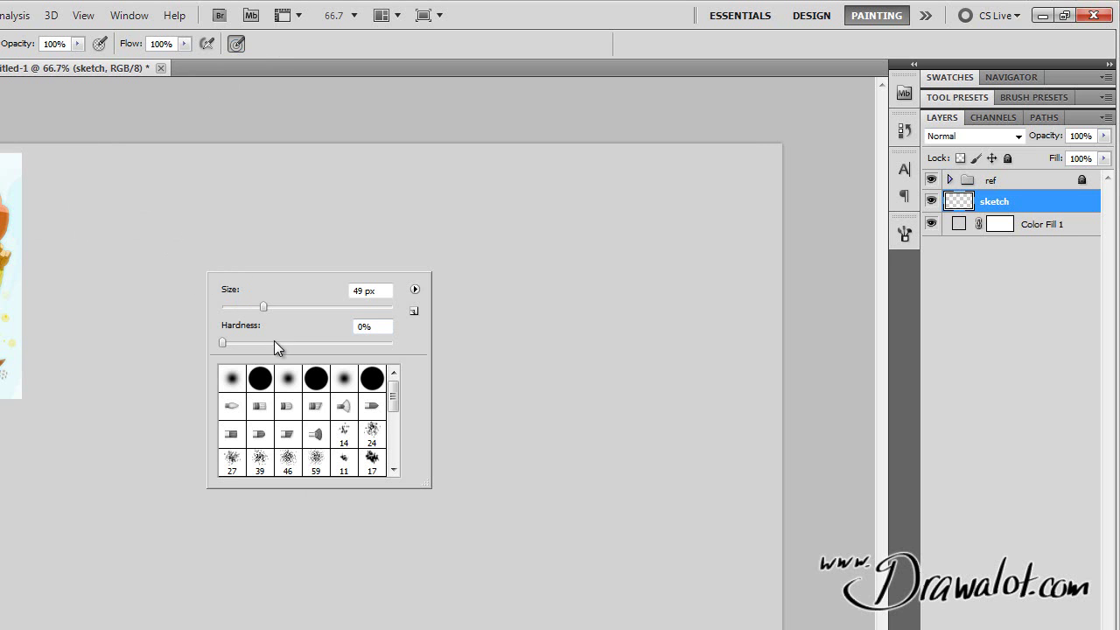
{"action": "left_click_drag", "start_coordinate": [266, 308], "coordinate": [295, 308]}
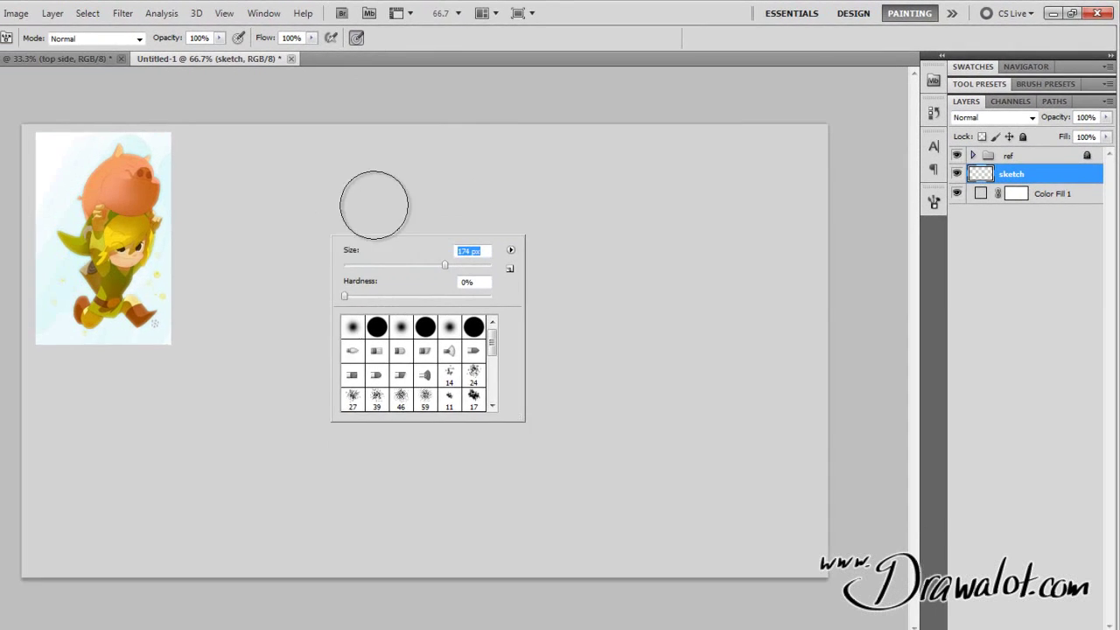
{"action": "mouse_move", "coordinate": [157, 233]}
{"action": "left_mouse_down"}
{"action": "mouse_move", "coordinate": [170, 519]}
{"action": "mouse_move", "coordinate": [294, 424]}
{"action": "left_mouse_up"}
{"action": "left_click_drag", "start_coordinate": [459, 341], "coordinate": [722, 299]}
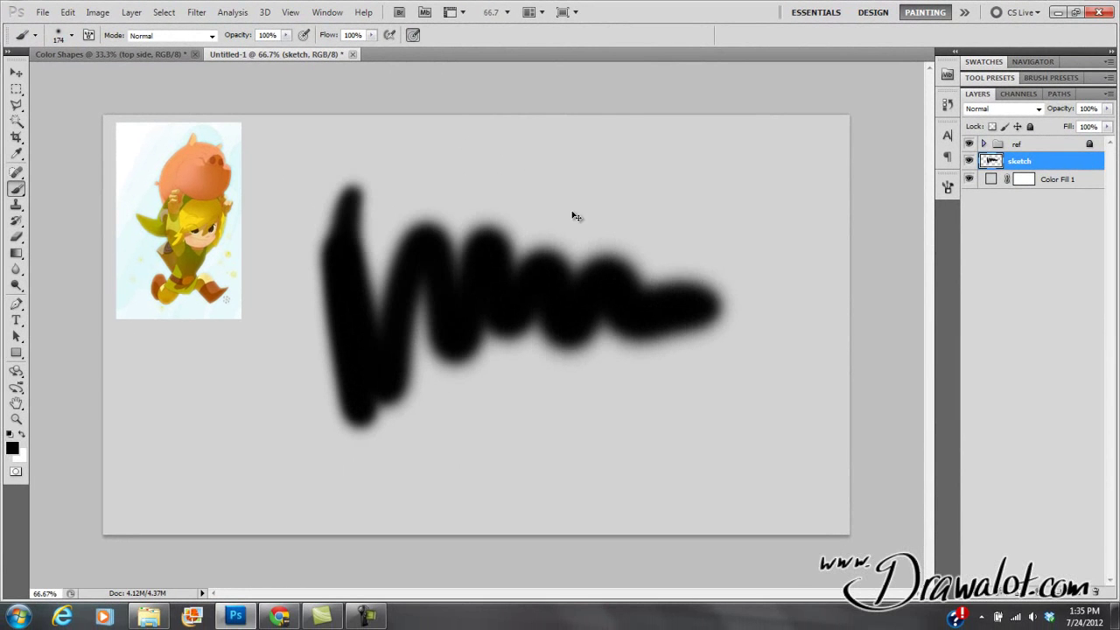
Clear the black zigzag test scribble from the sketch layer
{"action": "key", "text": "Delete"}
{"action": "right_click", "coordinate": [450, 210]}
{"action": "mouse_move", "coordinate": [358, 207]}
{"action": "left_mouse_down"}
{"action": "mouse_move", "coordinate": [435, 328]}
{"action": "mouse_move", "coordinate": [637, 310]}
{"action": "left_mouse_up"}
{"action": "key", "text": "Delete"}
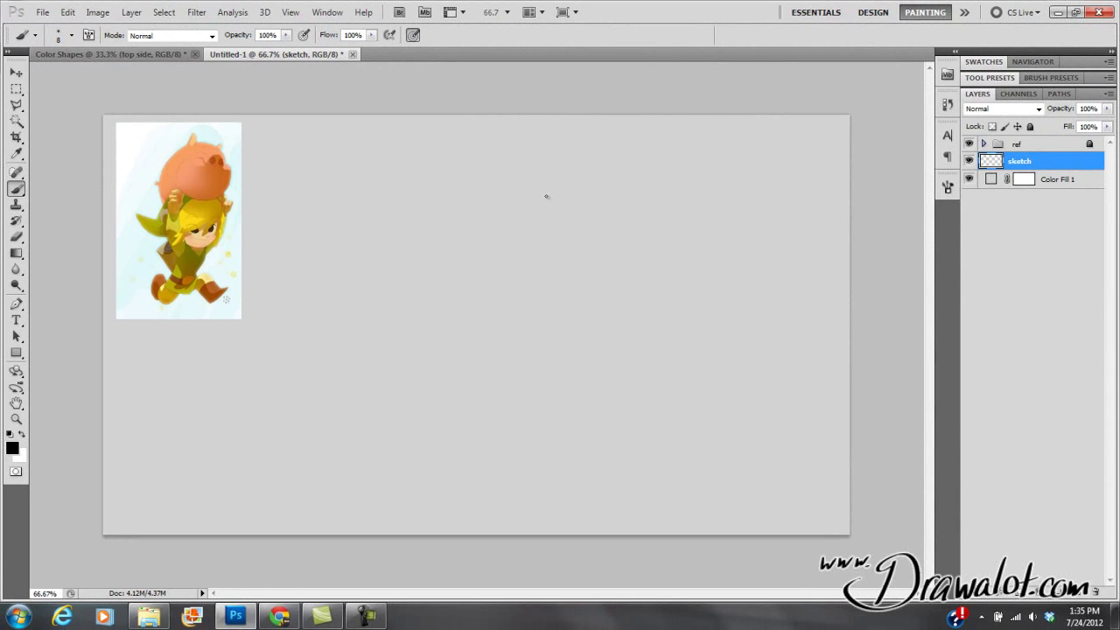
Choose a hard round brush with 32 px size and 100% hardness, and inspect its opacity and flow sliders
{"action": "right_click", "coordinate": [482, 224]}
{"action": "left_click", "coordinate": [523, 251]}
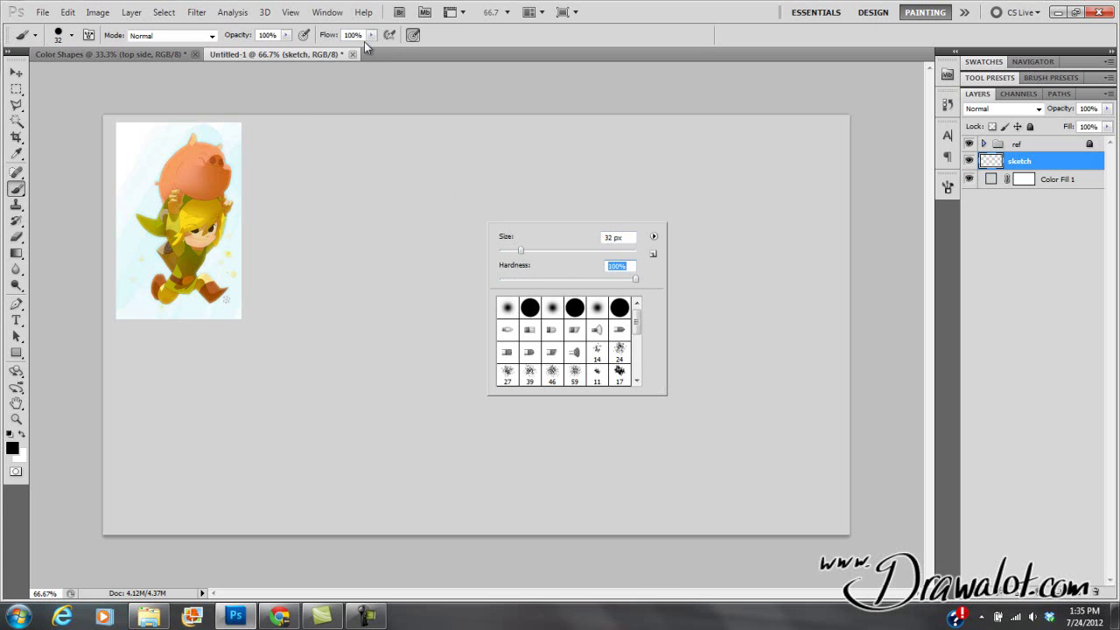
{"action": "left_click", "coordinate": [287, 38]}
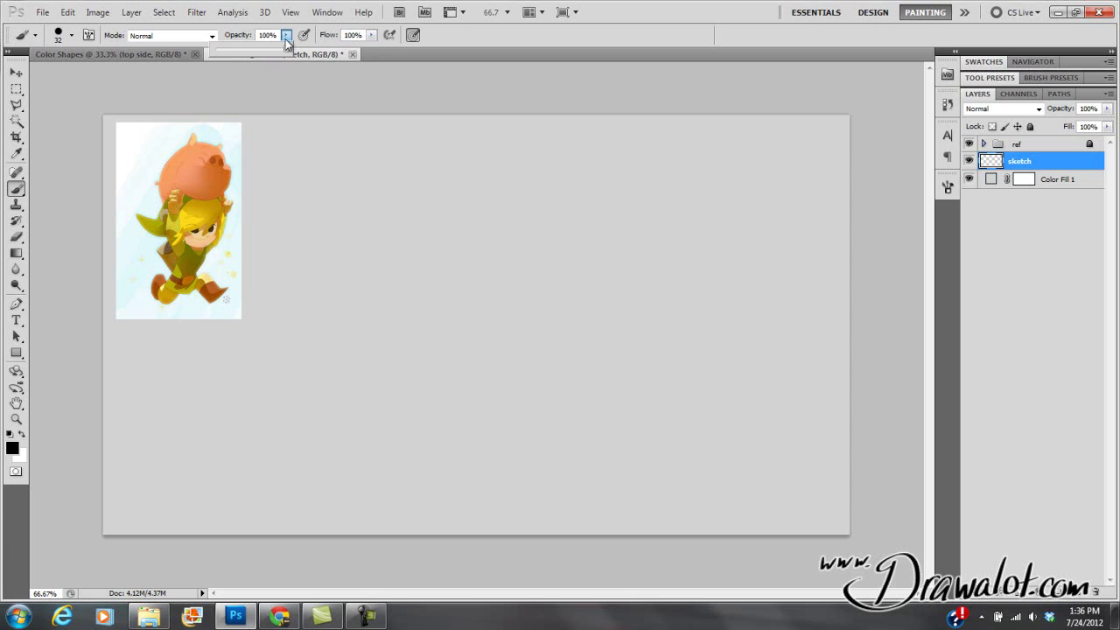
{"action": "left_click", "coordinate": [372, 36]}
{"action": "left_click", "coordinate": [371, 40]}
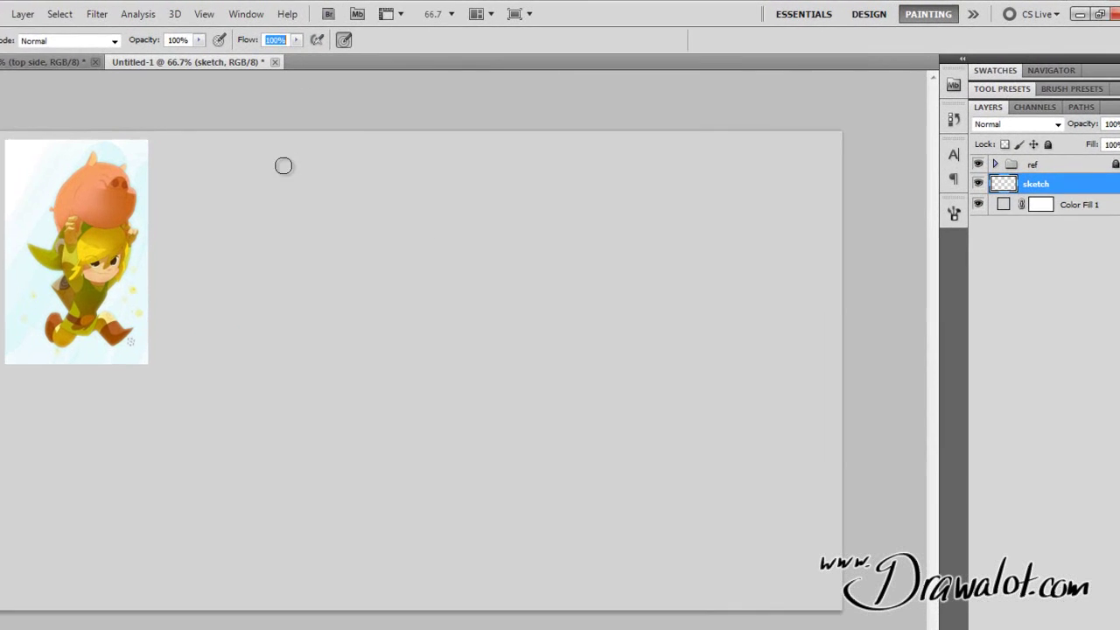
Paint a downward test stroke and a second one crossing it at 100% opacity and flow, and undo both
{"action": "left_click", "coordinate": [388, 188]}
{"action": "left_click_drag", "start_coordinate": [296, 400], "coordinate": [328, 504]}
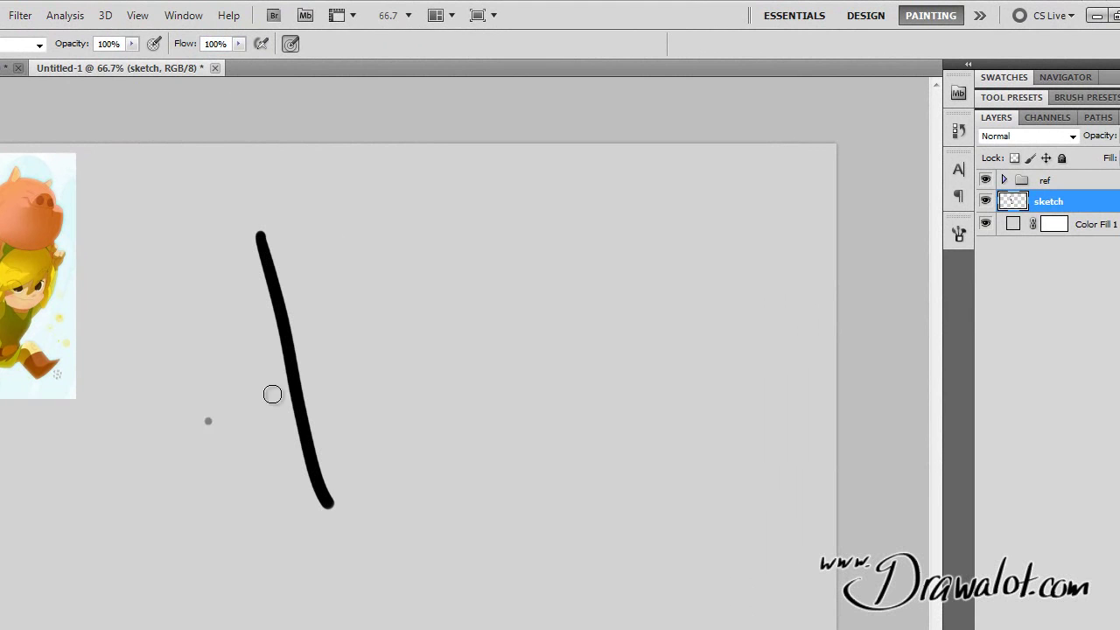
{"action": "left_click_drag", "start_coordinate": [202, 423], "coordinate": [419, 343]}
{"action": "key", "text": "ctrl+alt+z"}
{"action": "key", "text": "ctrl+alt+z"}
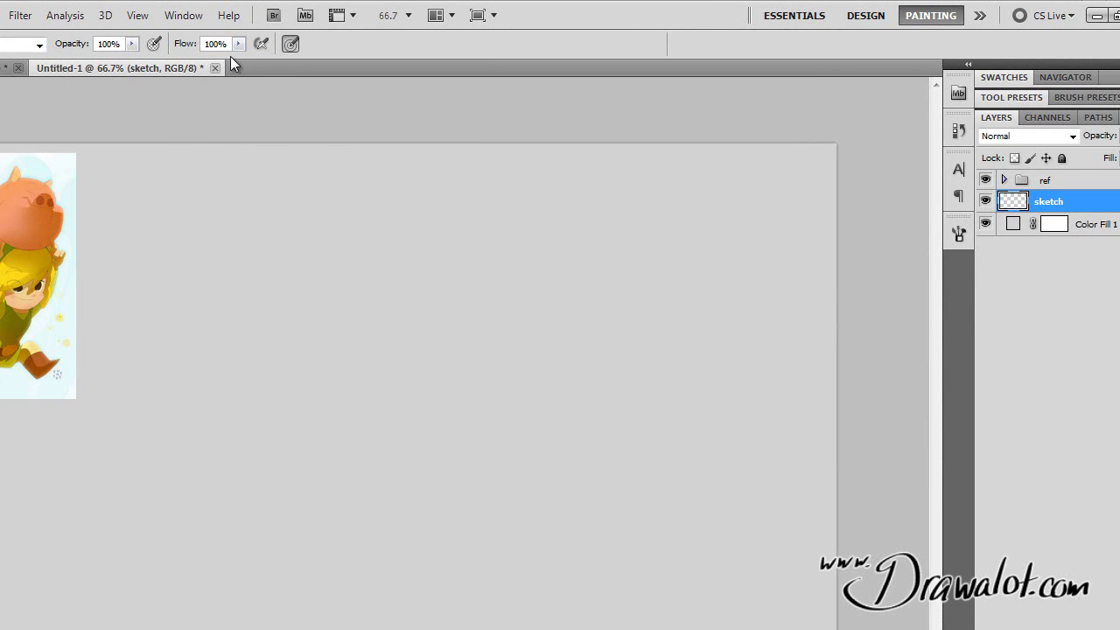
Lower the brush opacity to 15% and paint two pairs of thin crossing test strokes on the sketch layer
{"action": "left_click_drag", "start_coordinate": [130, 49], "coordinate": [59, 77]}
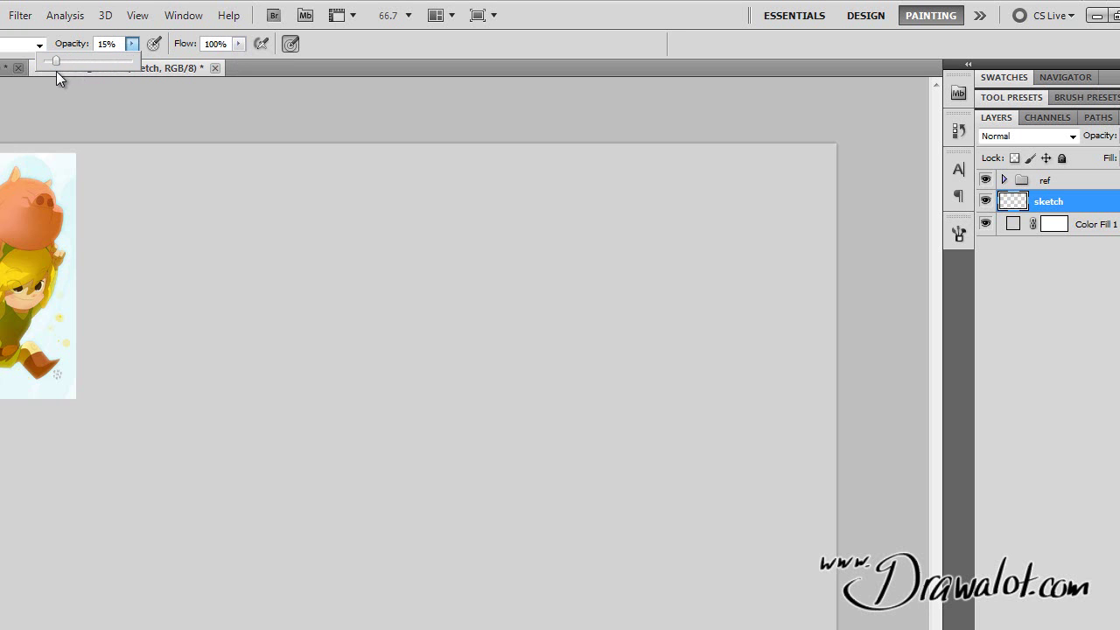
{"action": "left_click_drag", "start_coordinate": [212, 251], "coordinate": [261, 521]}
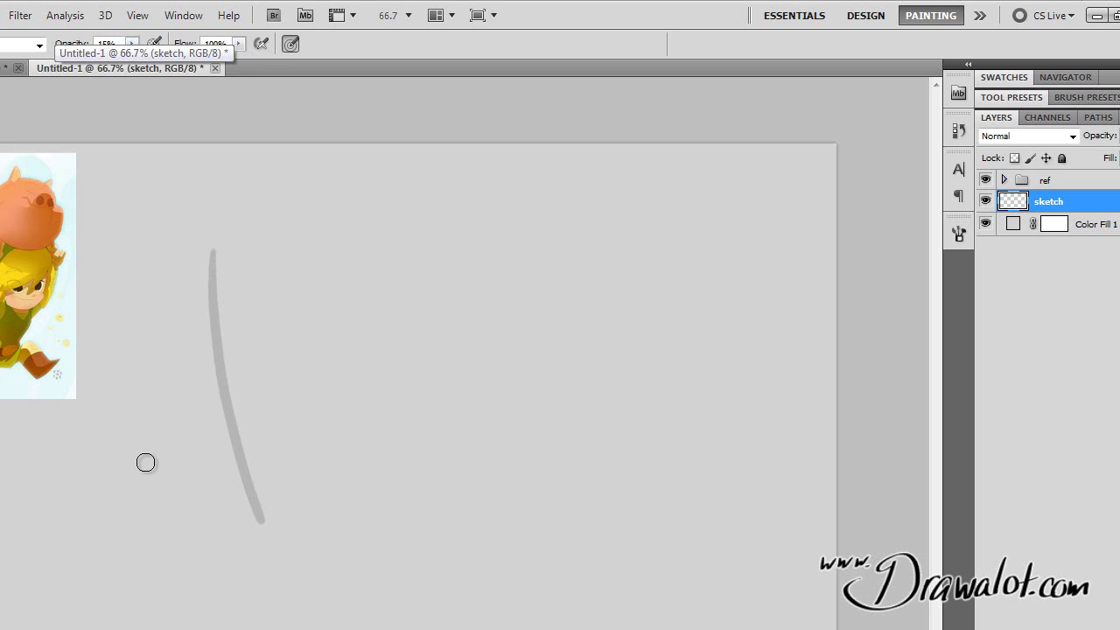
{"action": "left_click_drag", "start_coordinate": [145, 460], "coordinate": [358, 330]}
{"action": "left_click_drag", "start_coordinate": [333, 274], "coordinate": [328, 490]}
{"action": "left_click_drag", "start_coordinate": [275, 453], "coordinate": [442, 400]}
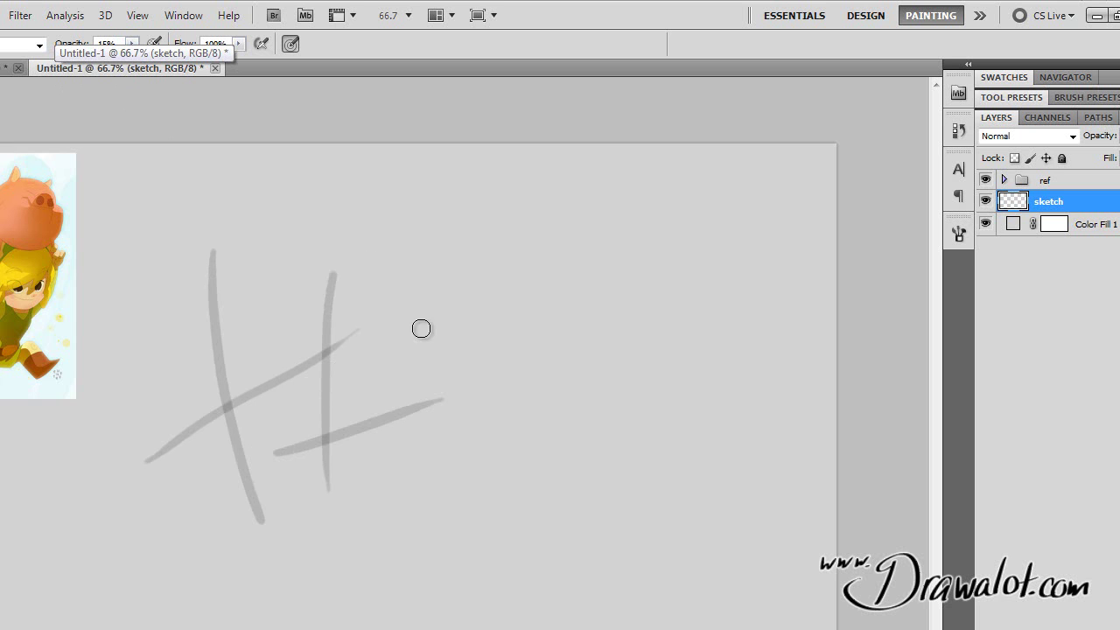
Scribble repeatedly over one spot to build up a dark band, and shade broad overlapping patches beside it at 15% opacity
{"action": "mouse_move", "coordinate": [318, 394]}
{"action": "left_mouse_down"}
{"action": "mouse_move", "coordinate": [310, 437]}
{"action": "mouse_move", "coordinate": [385, 306]}
{"action": "mouse_move", "coordinate": [390, 373]}
{"action": "mouse_move", "coordinate": [317, 376]}
{"action": "mouse_move", "coordinate": [315, 440]}
{"action": "mouse_move", "coordinate": [327, 475]}
{"action": "mouse_move", "coordinate": [345, 468]}
{"action": "mouse_move", "coordinate": [319, 461]}
{"action": "mouse_move", "coordinate": [335, 415]}
{"action": "mouse_move", "coordinate": [312, 453]}
{"action": "mouse_move", "coordinate": [330, 365]}
{"action": "mouse_move", "coordinate": [315, 477]}
{"action": "left_mouse_up"}
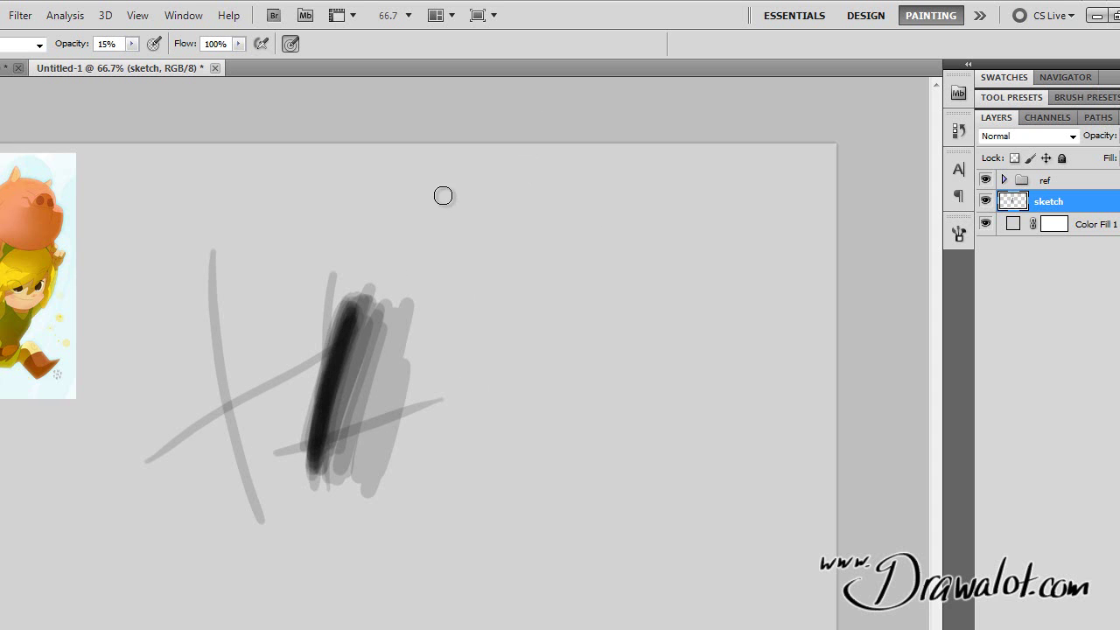
{"action": "mouse_move", "coordinate": [426, 253]}
{"action": "left_mouse_down"}
{"action": "mouse_move", "coordinate": [398, 453]}
{"action": "mouse_move", "coordinate": [442, 319]}
{"action": "mouse_move", "coordinate": [462, 399]}
{"action": "mouse_move", "coordinate": [470, 525]}
{"action": "mouse_move", "coordinate": [496, 498]}
{"action": "mouse_move", "coordinate": [523, 275]}
{"action": "mouse_move", "coordinate": [494, 245]}
{"action": "mouse_move", "coordinate": [468, 259]}
{"action": "mouse_move", "coordinate": [425, 375]}
{"action": "mouse_move", "coordinate": [442, 302]}
{"action": "mouse_move", "coordinate": [471, 398]}
{"action": "mouse_move", "coordinate": [499, 347]}
{"action": "mouse_move", "coordinate": [491, 458]}
{"action": "left_mouse_up"}
{"action": "left_click_drag", "start_coordinate": [525, 376], "coordinate": [540, 262]}
{"action": "mouse_move", "coordinate": [418, 416]}
{"action": "left_mouse_down"}
{"action": "mouse_move", "coordinate": [471, 223]}
{"action": "mouse_move", "coordinate": [480, 238]}
{"action": "mouse_move", "coordinate": [450, 475]}
{"action": "left_mouse_up"}
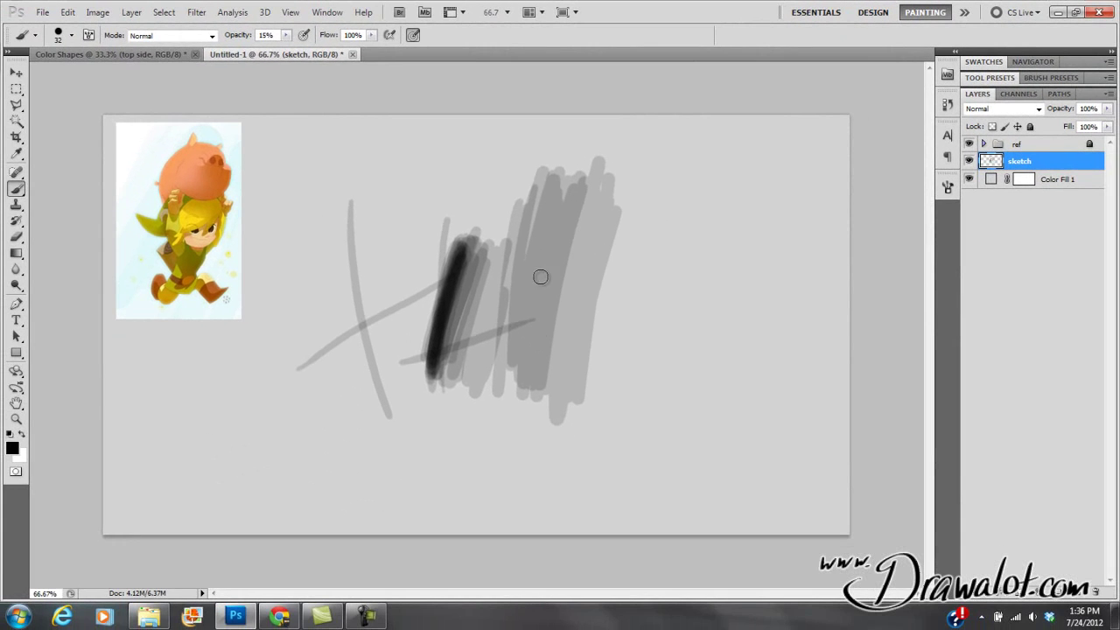
Set the brush opacity to 100% and its flow to 15%
{"action": "left_click", "coordinate": [285, 35]}
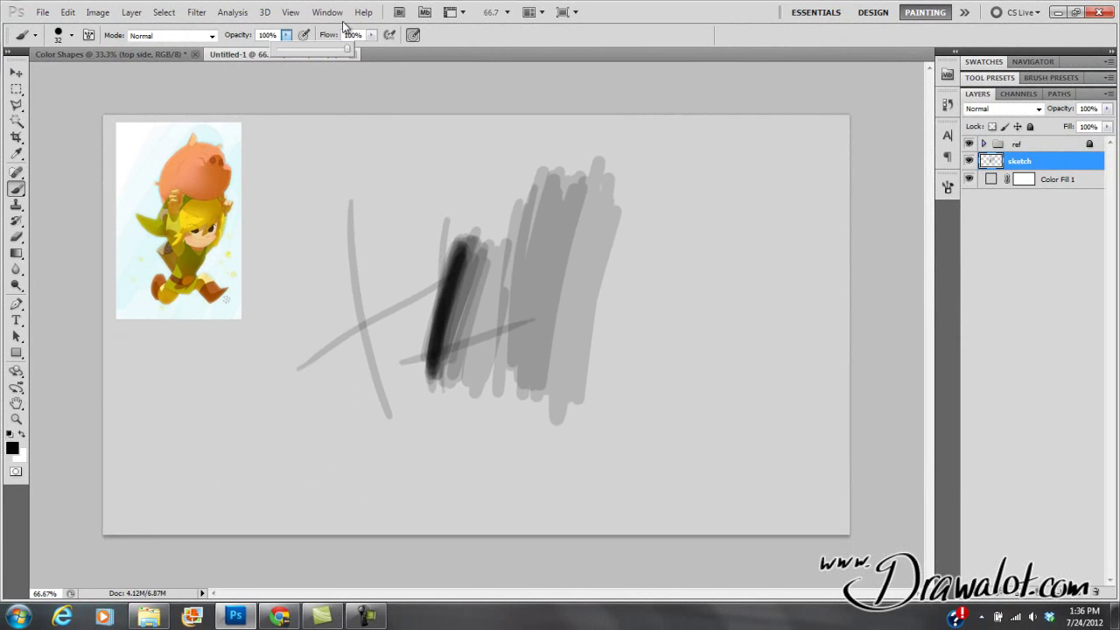
{"action": "left_click", "coordinate": [371, 35]}
{"action": "left_click_drag", "start_coordinate": [372, 48], "coordinate": [335, 53]}
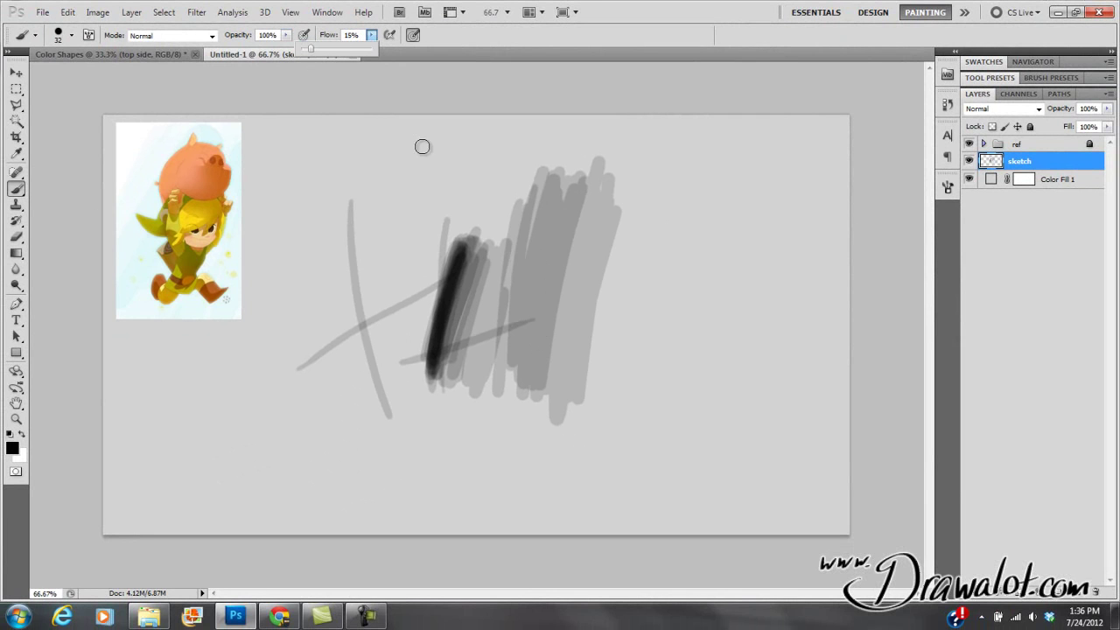
Paint two slanted test strokes built up to black and a scribble that thickens into a dense patch beside the grey shading
{"action": "left_click", "coordinate": [664, 261]}
{"action": "mouse_move", "coordinate": [684, 181]}
{"action": "left_mouse_down"}
{"action": "mouse_move", "coordinate": [632, 460]}
{"action": "mouse_move", "coordinate": [685, 210]}
{"action": "left_mouse_up"}
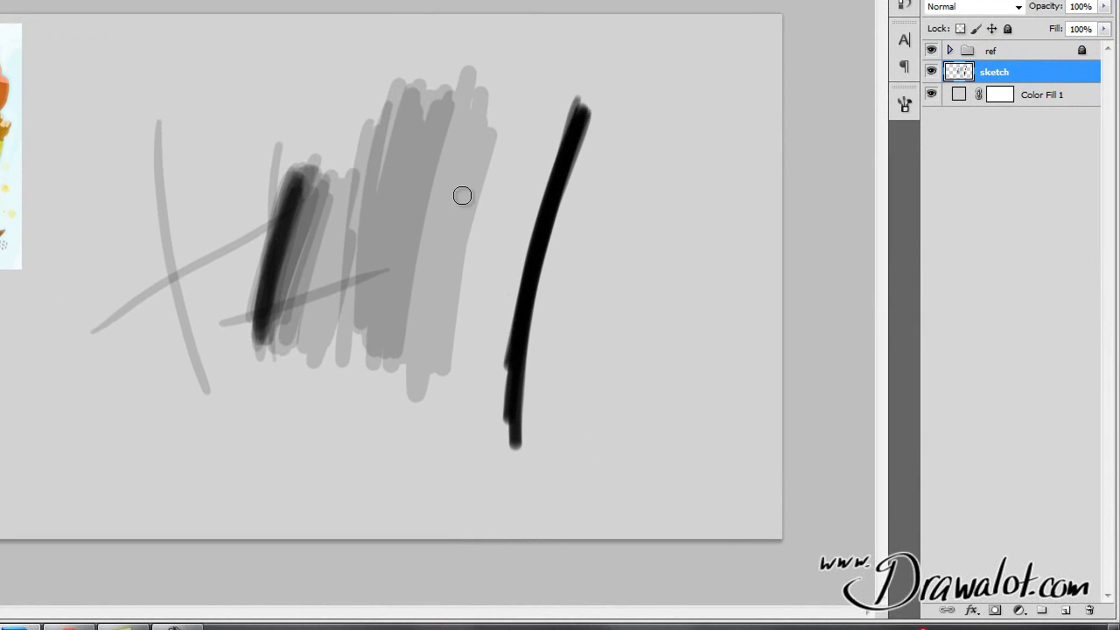
{"action": "mouse_move", "coordinate": [460, 325]}
{"action": "left_mouse_down"}
{"action": "mouse_move", "coordinate": [531, 82]}
{"action": "mouse_move", "coordinate": [463, 300]}
{"action": "mouse_move", "coordinate": [464, 288]}
{"action": "left_mouse_up"}
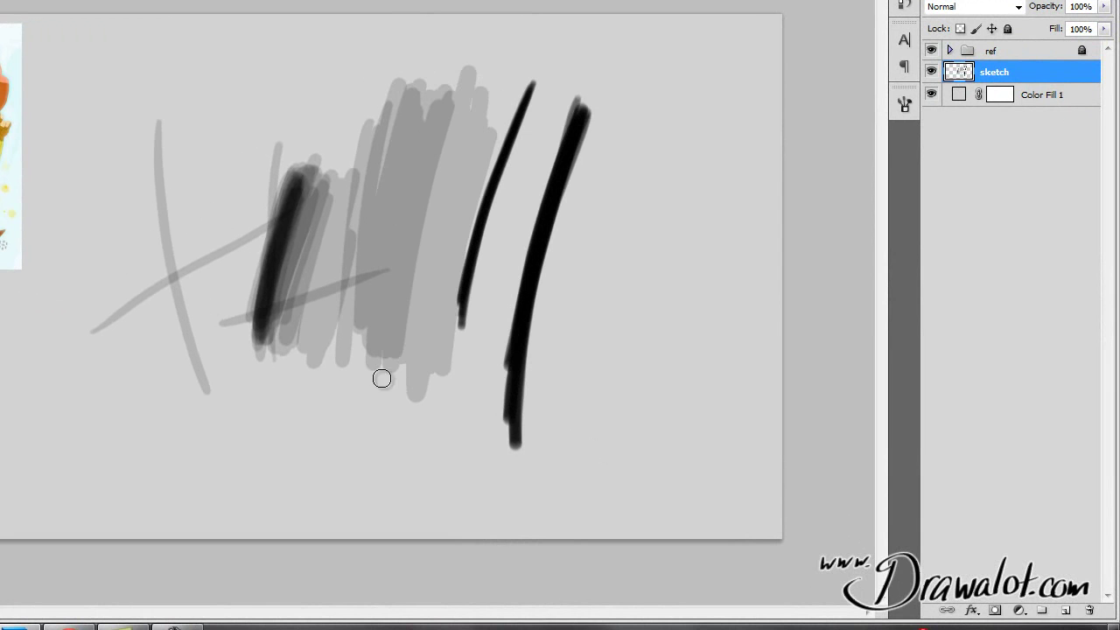
{"action": "mouse_move", "coordinate": [639, 108]}
{"action": "left_mouse_down"}
{"action": "mouse_move", "coordinate": [682, 482]}
{"action": "mouse_move", "coordinate": [662, 324]}
{"action": "mouse_move", "coordinate": [622, 359]}
{"action": "mouse_move", "coordinate": [640, 403]}
{"action": "mouse_move", "coordinate": [687, 411]}
{"action": "mouse_move", "coordinate": [645, 368]}
{"action": "mouse_move", "coordinate": [652, 315]}
{"action": "mouse_move", "coordinate": [692, 391]}
{"action": "mouse_move", "coordinate": [688, 313]}
{"action": "left_mouse_up"}
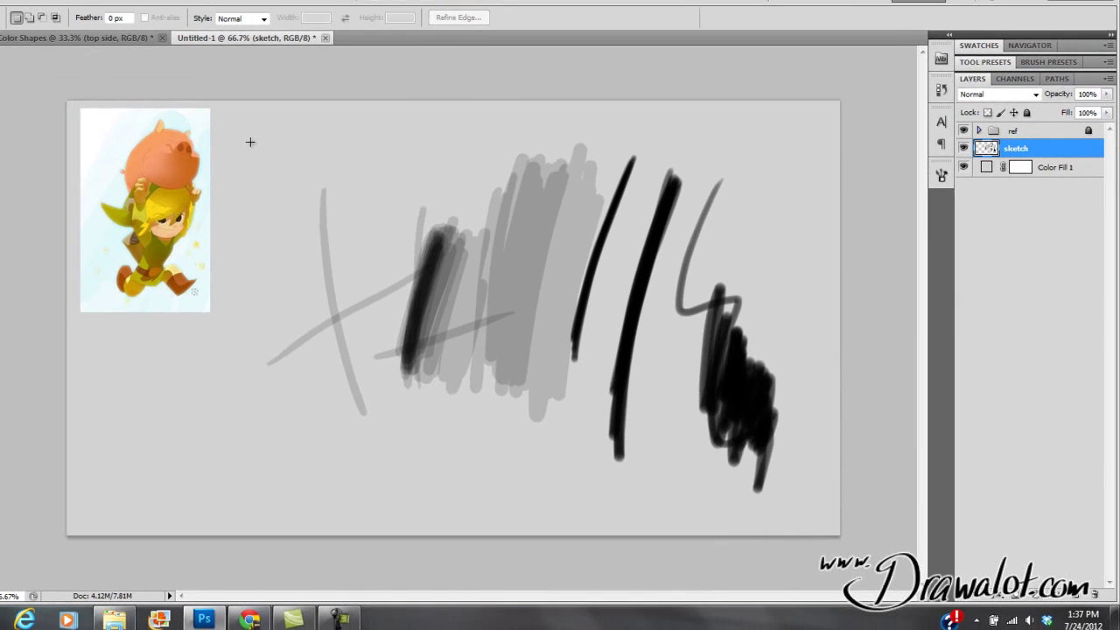
Select the area containing all the test strokes, clear it from the sketch layer and deselect
{"action": "mouse_move", "coordinate": [46, 44]}
{"action": "left_mouse_down"}
{"action": "mouse_move", "coordinate": [159, 176]}
{"action": "mouse_move", "coordinate": [702, 441]}
{"action": "left_mouse_up"}
{"action": "left_click_drag", "start_coordinate": [828, 476], "coordinate": [833, 506]}
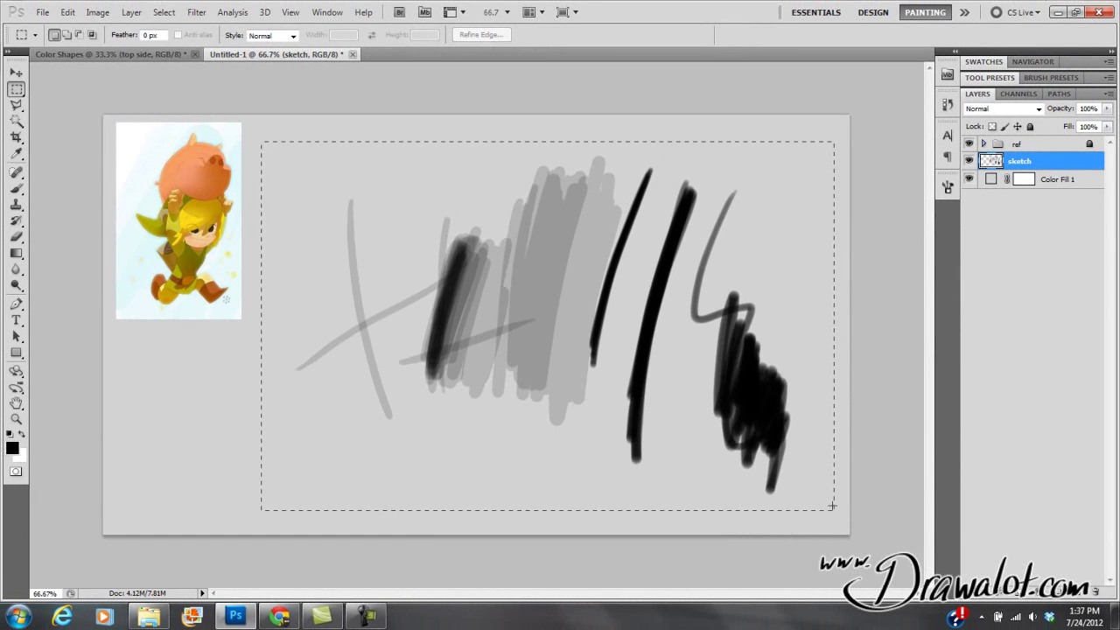
{"action": "key", "text": "Delete"}
{"action": "key", "text": "ctrl+d"}
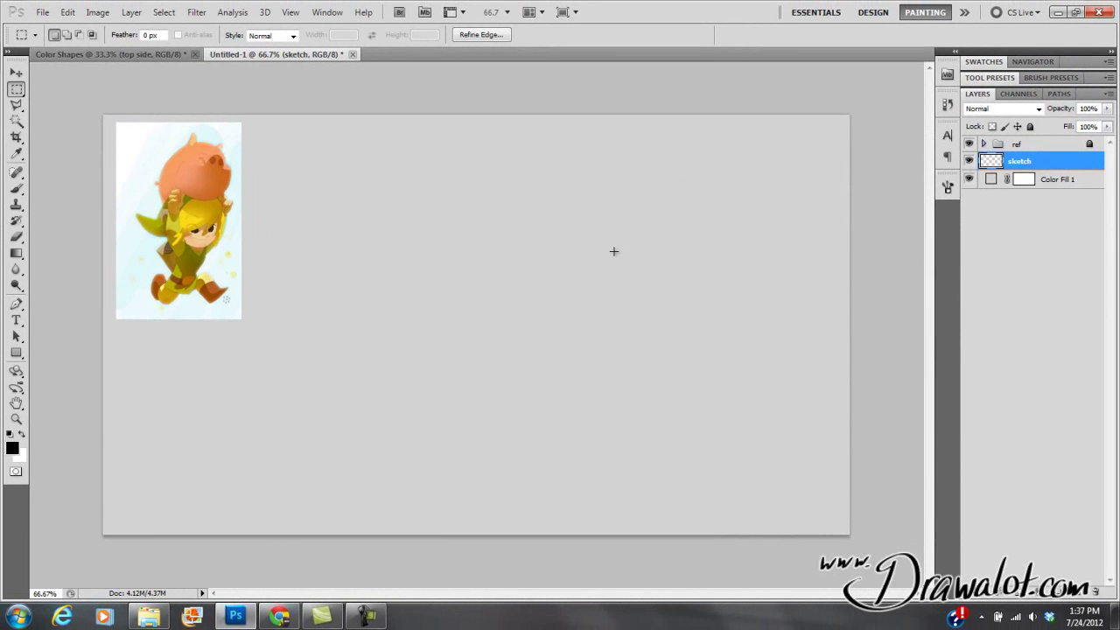
Make a small, flat Elliptical Marquee selection just beside the reference picture on the empty canvas
{"action": "key", "text": "b"}
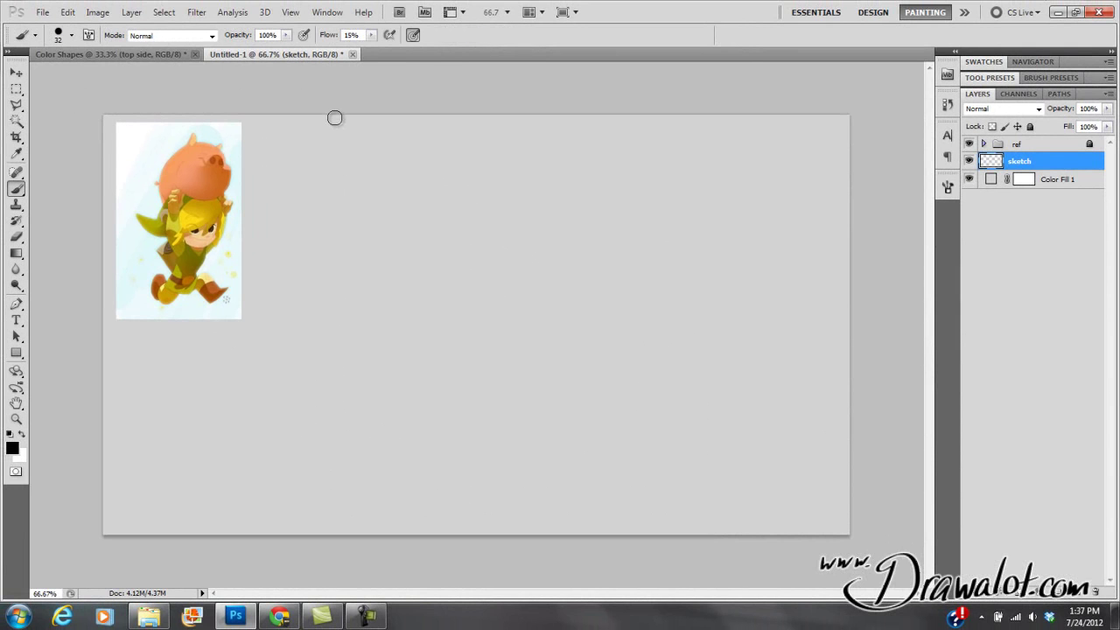
{"action": "left_click", "coordinate": [15, 91]}
{"action": "right_click", "coordinate": [18, 91]}
{"action": "left_click", "coordinate": [53, 106]}
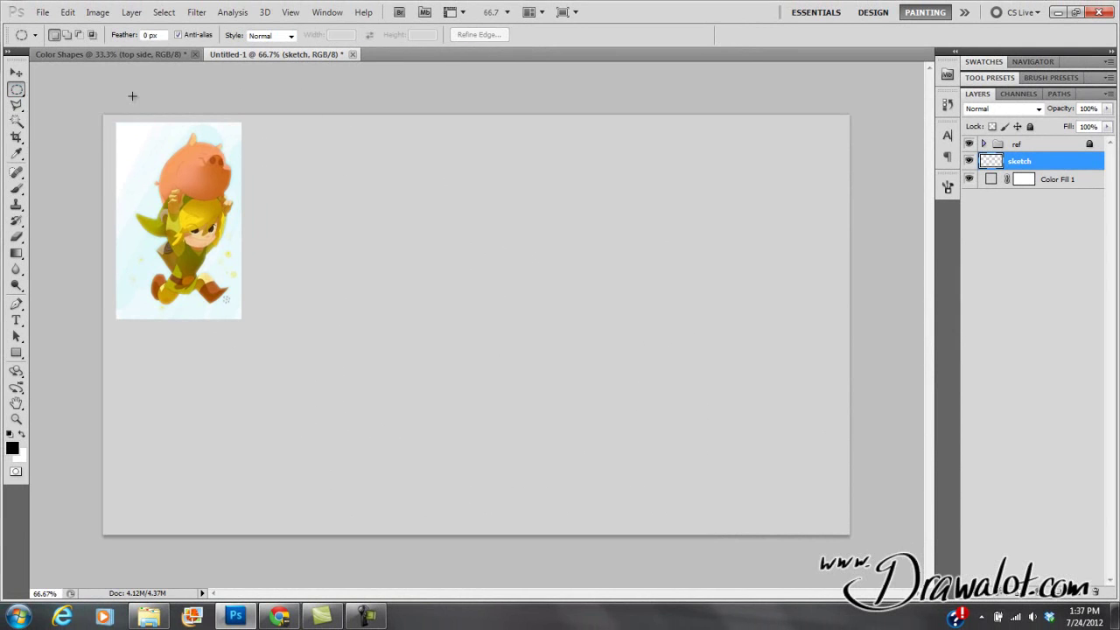
{"action": "left_click_drag", "start_coordinate": [440, 273], "coordinate": [440, 274]}
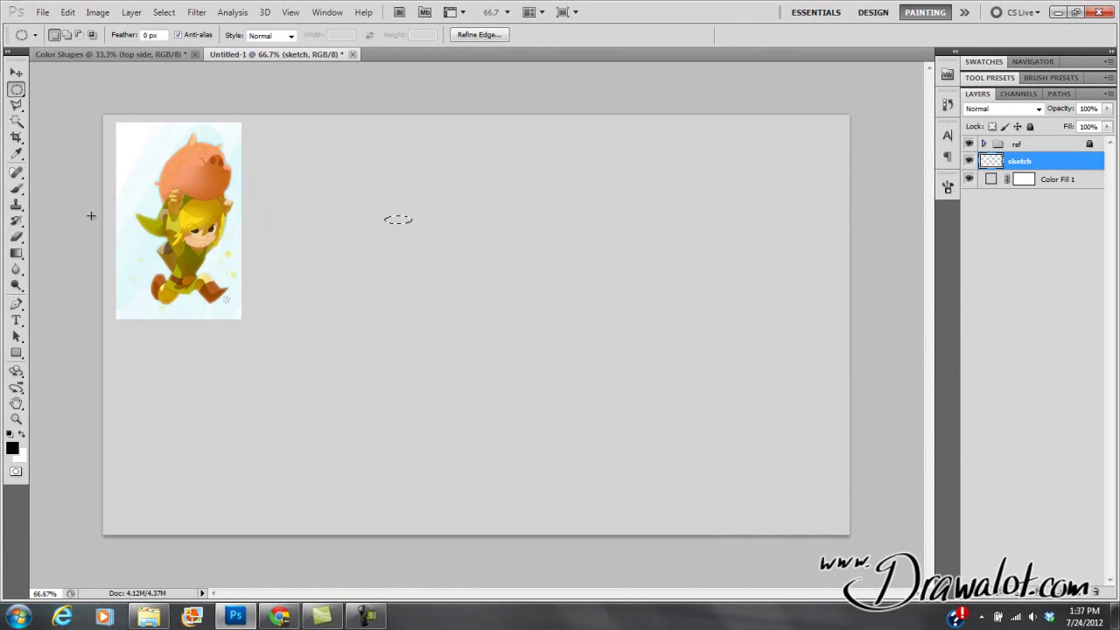
Try to fill the elliptical selection using Content-Aware in Normal mode at 100% opacity
{"action": "left_click", "coordinate": [67, 12]}
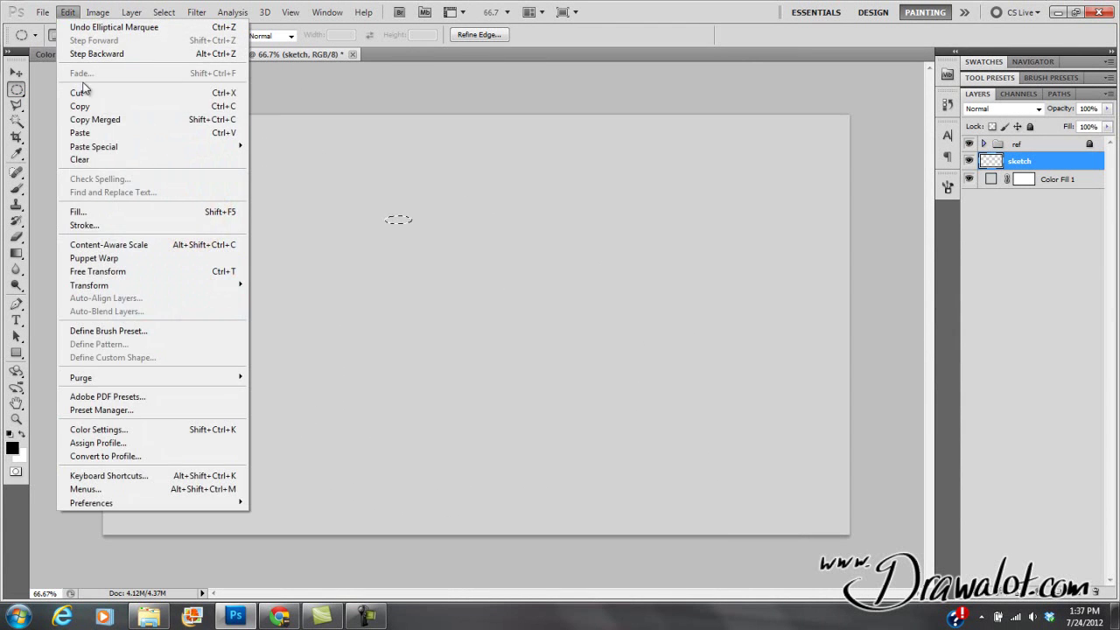
{"action": "left_click", "coordinate": [83, 215]}
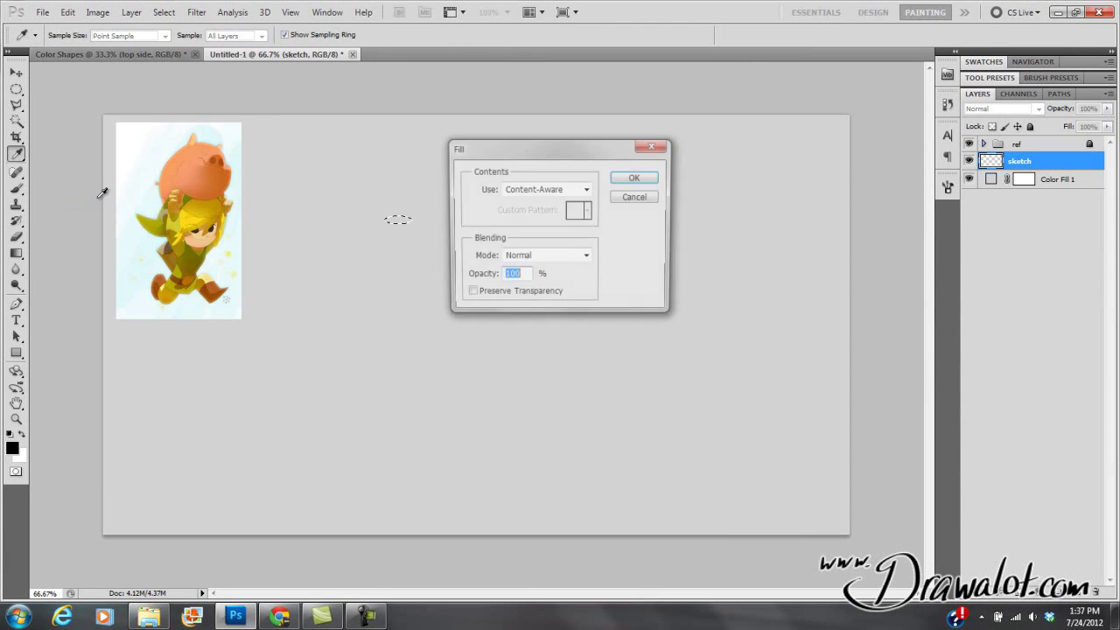
{"action": "left_click", "coordinate": [636, 177]}
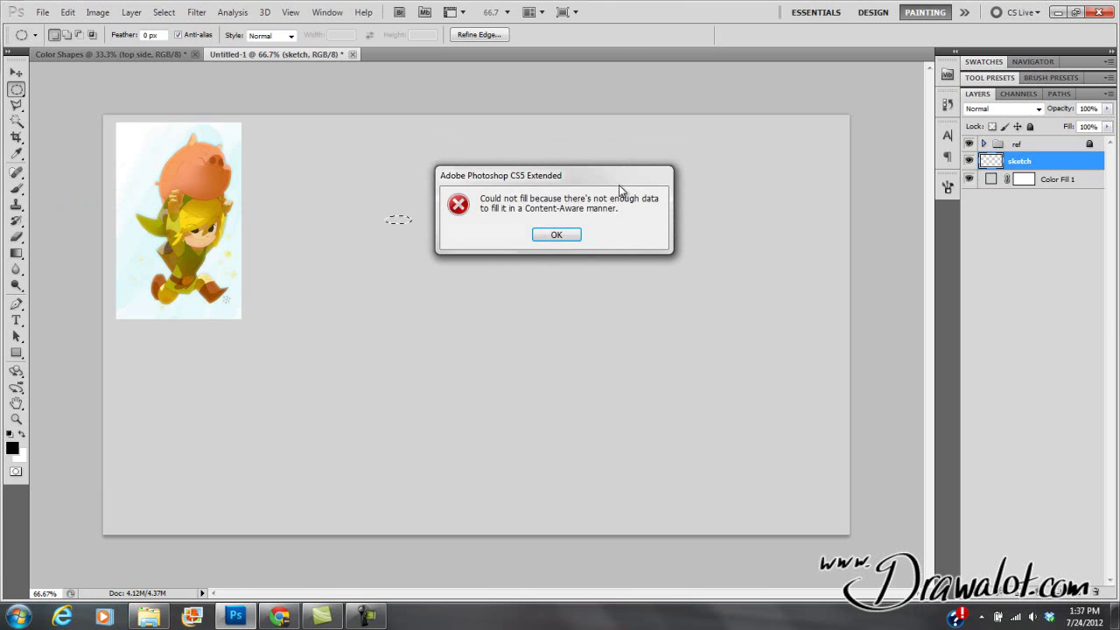
{"action": "left_click", "coordinate": [557, 234]}
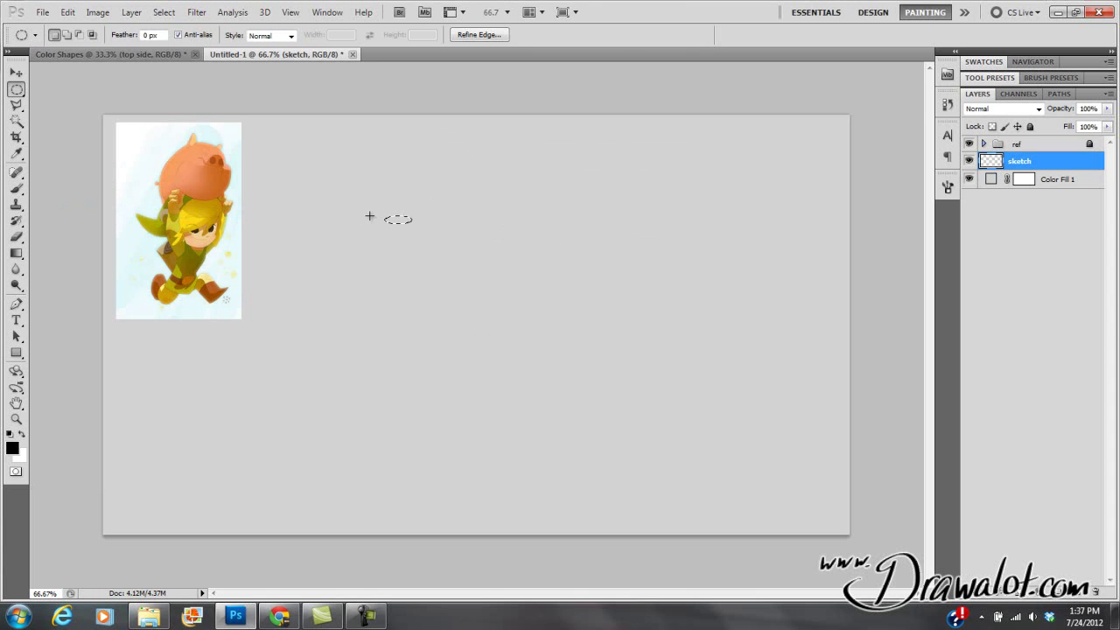
Fill the elliptical selection with the black foreground colour and inspect the filled shape up close
{"action": "key", "text": "alt"}
{"action": "key", "text": "alt+BackSpace"}
{"action": "key", "text": "ctrl+d"}
{"action": "left_click", "coordinate": [407, 228]}
{"action": "left_click", "coordinate": [412, 224]}
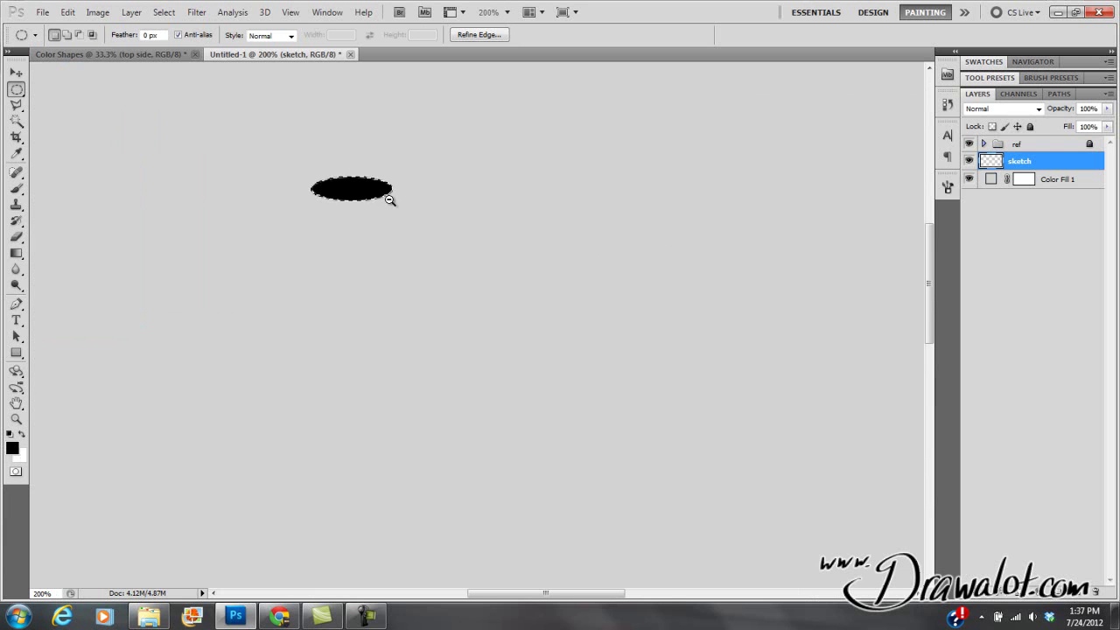
Define a brush preset from the selected black ellipse and name it "wide brush"
{"action": "key", "text": "ctrl+minus"}
{"action": "key", "text": "ctrl+minus"}
{"action": "left_click", "coordinate": [67, 12]}
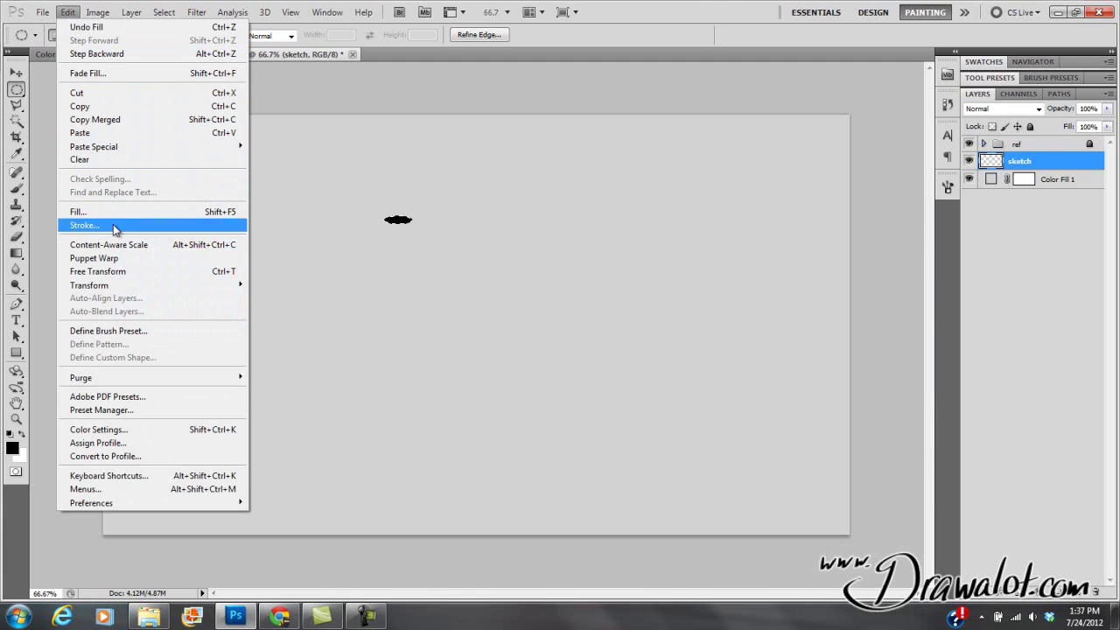
{"action": "left_click", "coordinate": [150, 332]}
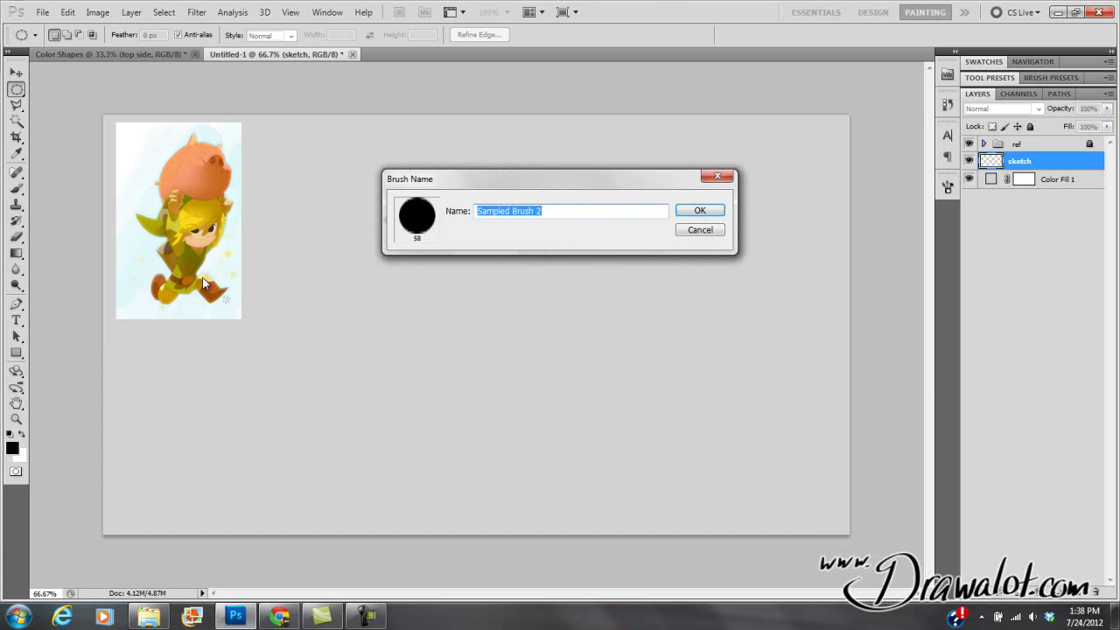
{"action": "type", "text": "wide brush"}
{"action": "key", "text": "Return"}
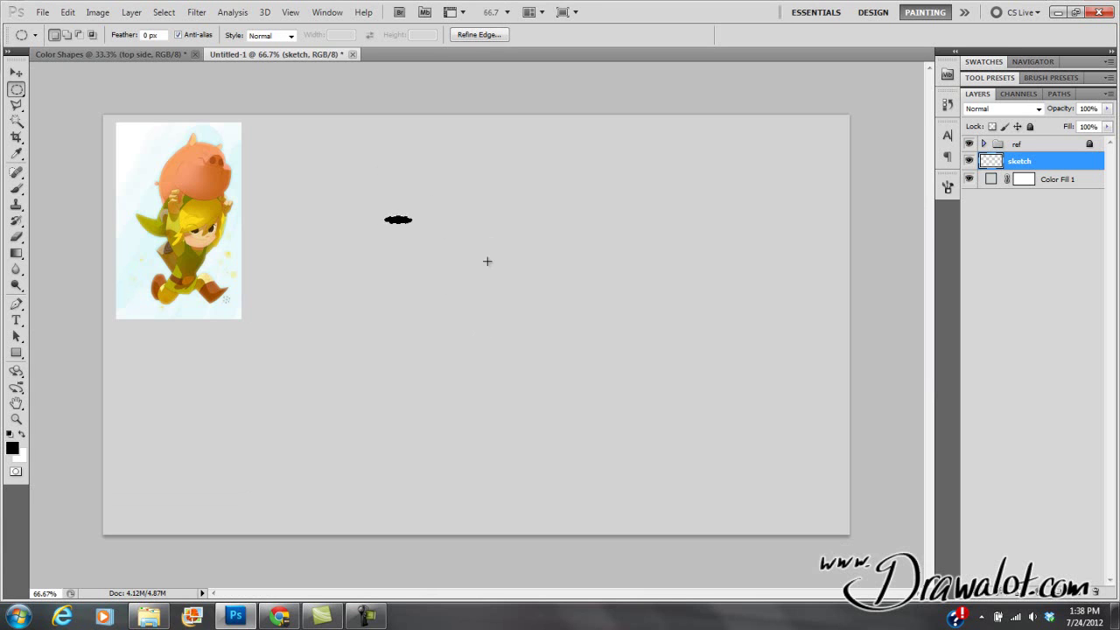
Clear the black ellipse from the sketch layer and deselect
{"action": "key", "text": "Delete"}
{"action": "key", "text": "ctrl+d"}
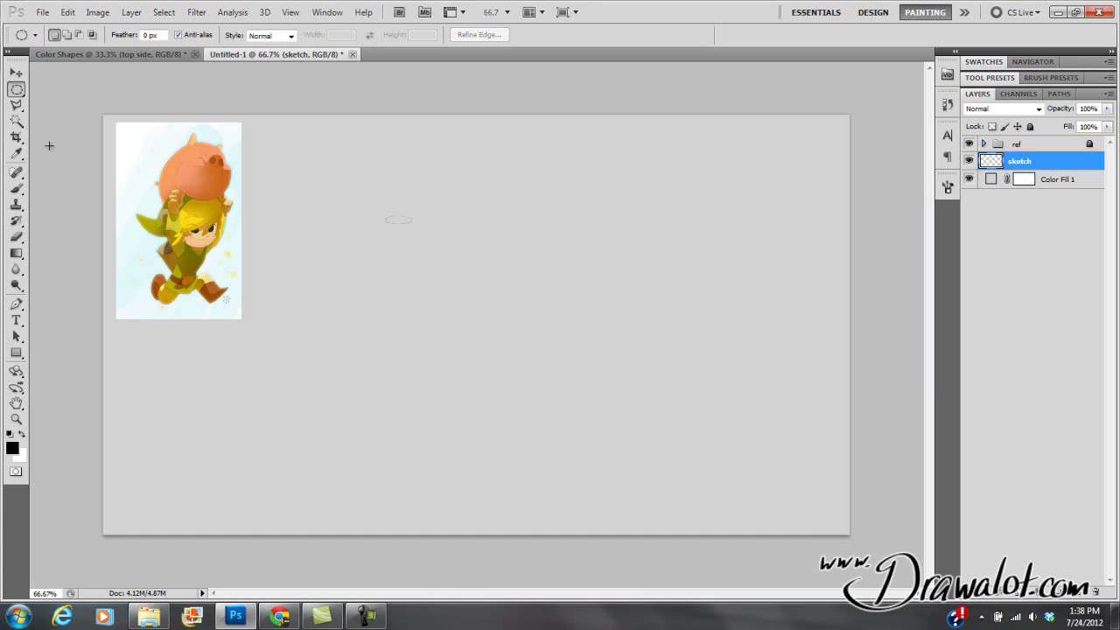
Set the Eraser's flow to 33% and erase the faint ellipse outline left on the sketch layer
{"action": "key", "text": "e"}
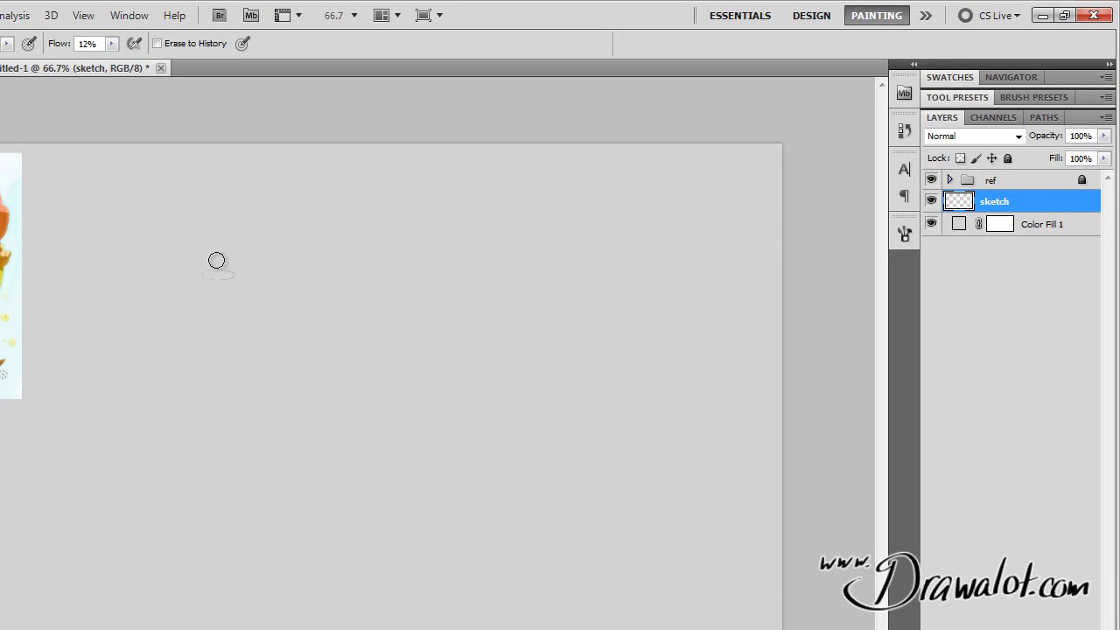
{"action": "left_click", "coordinate": [111, 45]}
{"action": "left_click_drag", "start_coordinate": [110, 60], "coordinate": [130, 60]}
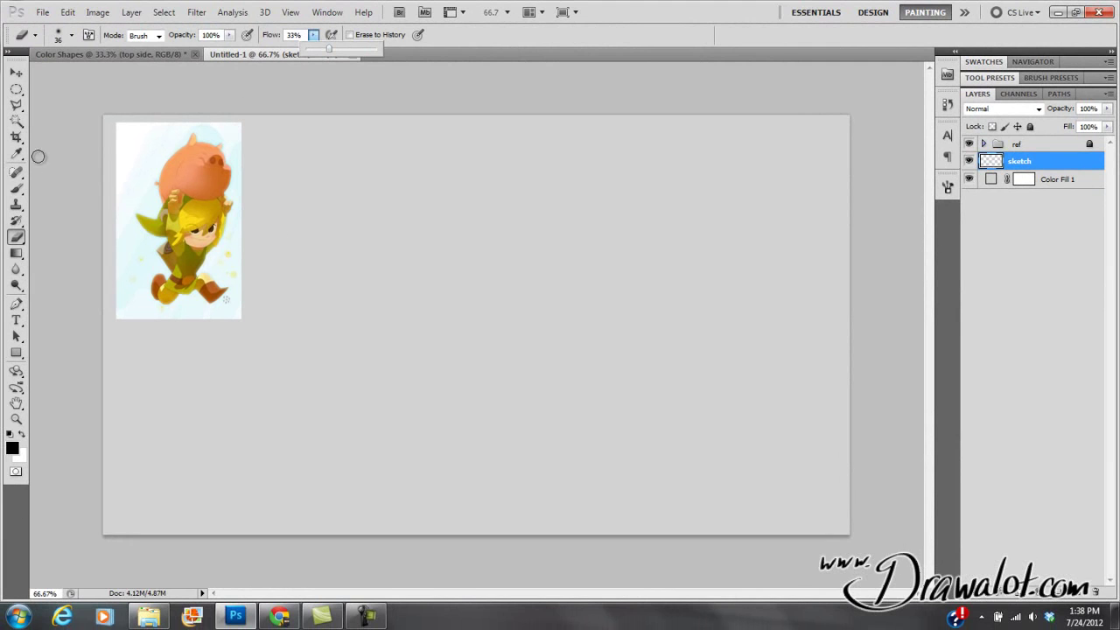
Paint two long wavy test strokes across the canvas with the 32 px brush at 15% flow, and undo them
{"action": "key", "text": "b"}
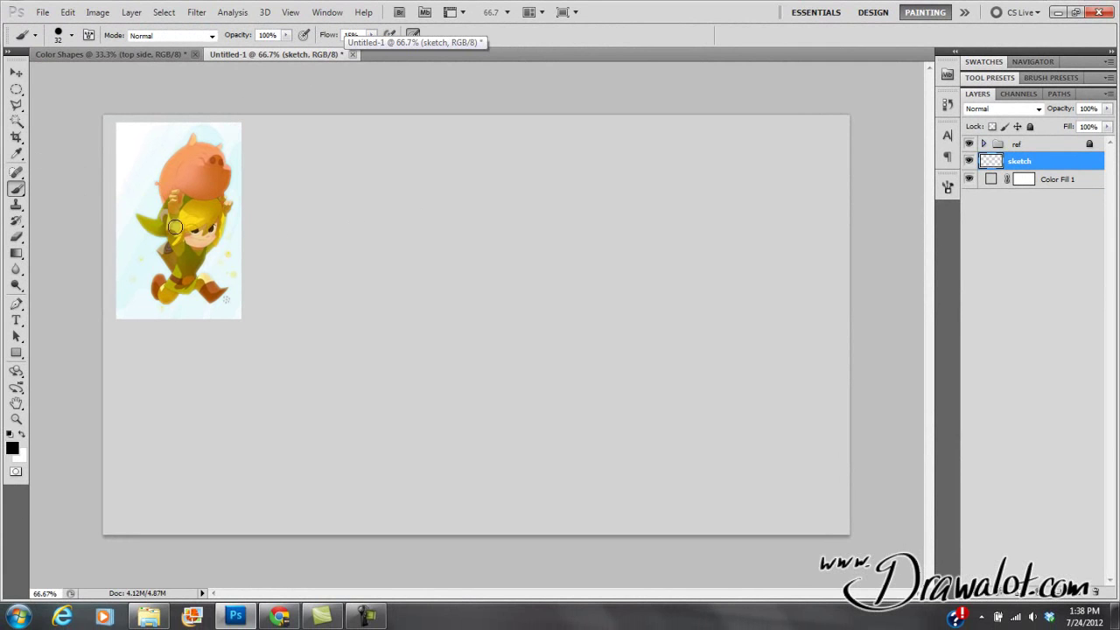
{"action": "mouse_move", "coordinate": [315, 219]}
{"action": "left_mouse_down"}
{"action": "mouse_move", "coordinate": [589, 393]}
{"action": "mouse_move", "coordinate": [691, 411]}
{"action": "left_mouse_up"}
{"action": "mouse_move", "coordinate": [627, 438]}
{"action": "left_mouse_down"}
{"action": "mouse_move", "coordinate": [499, 250]}
{"action": "mouse_move", "coordinate": [308, 232]}
{"action": "left_mouse_up"}
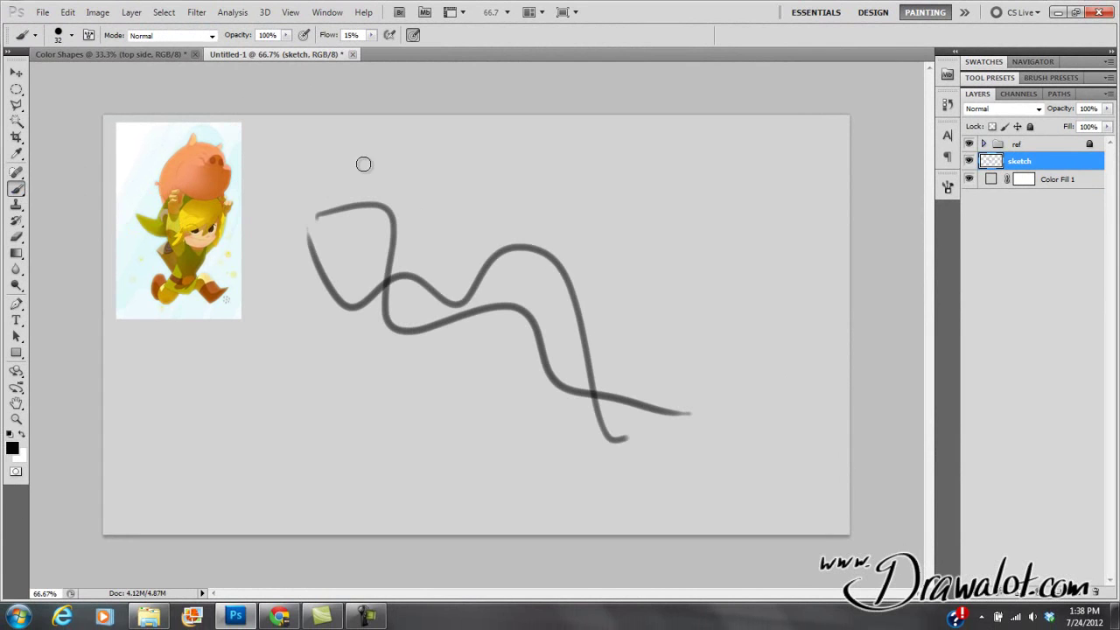
{"action": "key", "text": "ctrl+alt+z"}
{"action": "key", "text": "ctrl+alt+z"}
{"action": "key", "text": "ctrl+alt+z"}
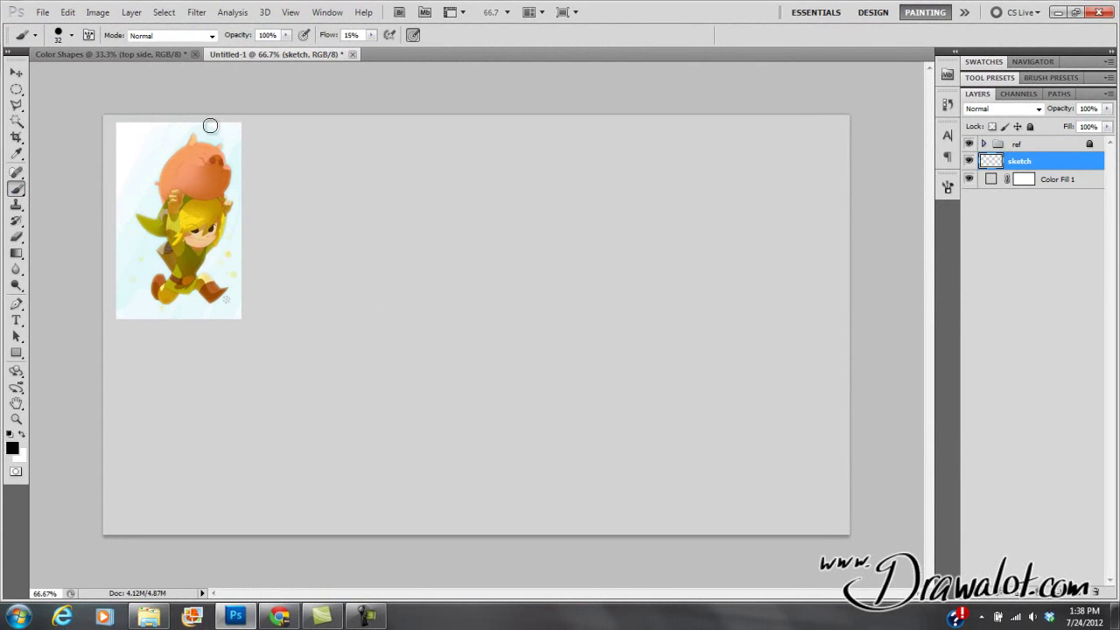
Look through the available brush tips for the custom brush, trying the 13, 17, 37 and 30 px tips
{"action": "left_click", "coordinate": [89, 35]}
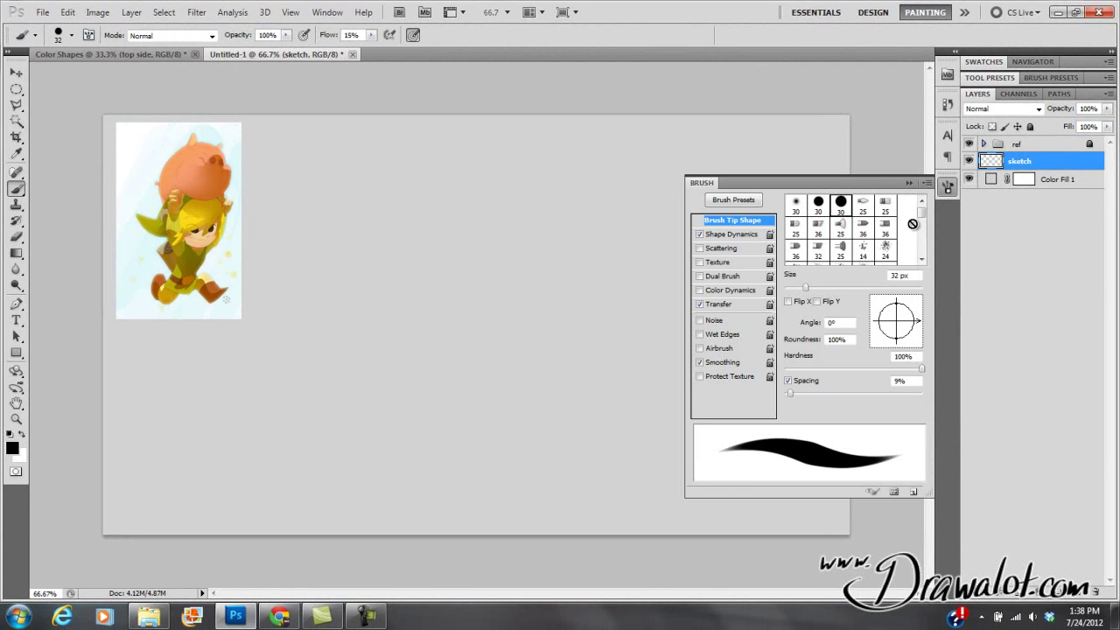
{"action": "left_click_drag", "start_coordinate": [922, 212], "coordinate": [923, 253]}
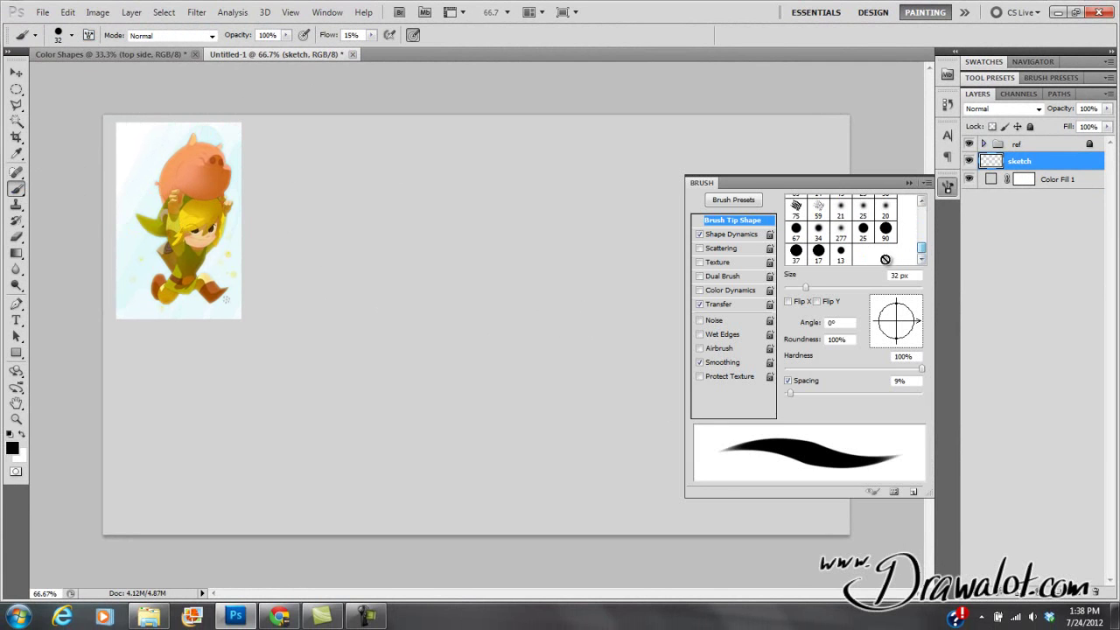
{"action": "left_click", "coordinate": [841, 252]}
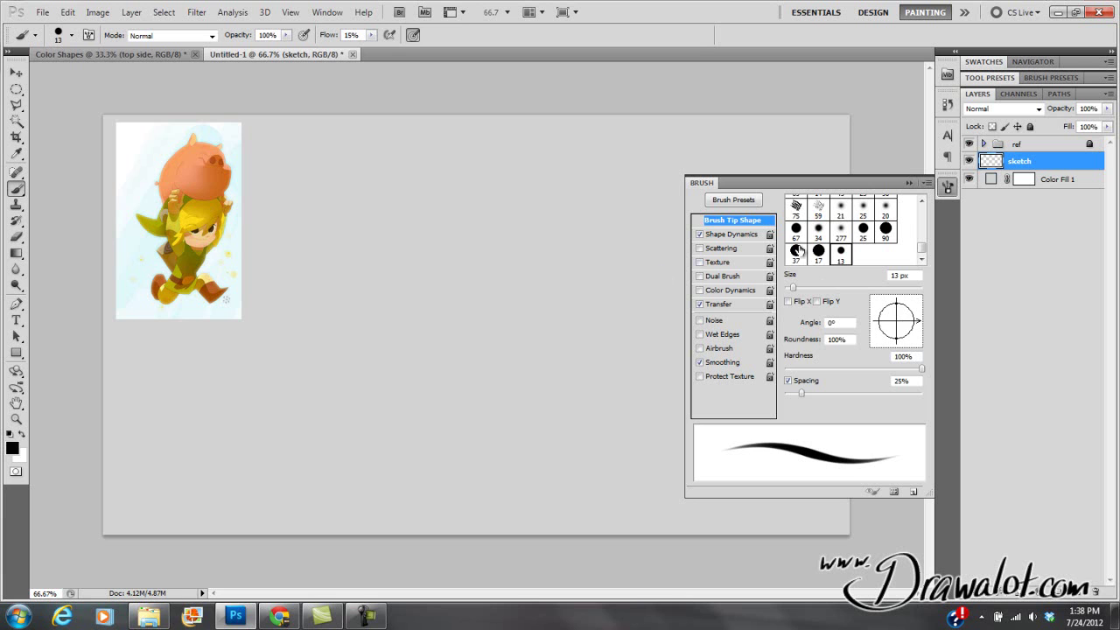
{"action": "left_click", "coordinate": [818, 252]}
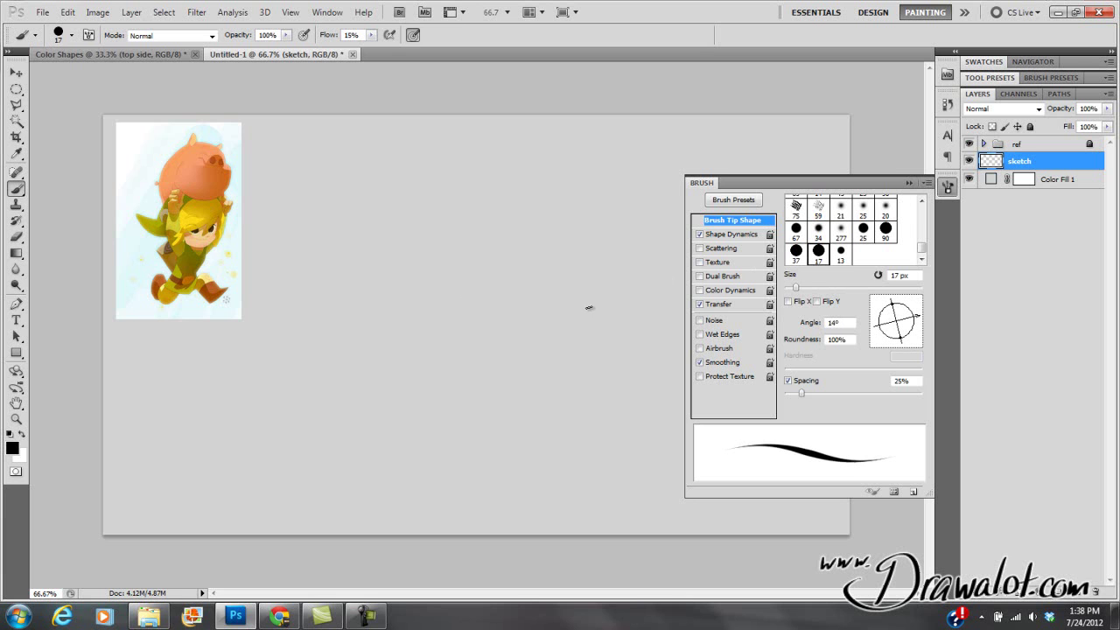
{"action": "left_click", "coordinate": [796, 252]}
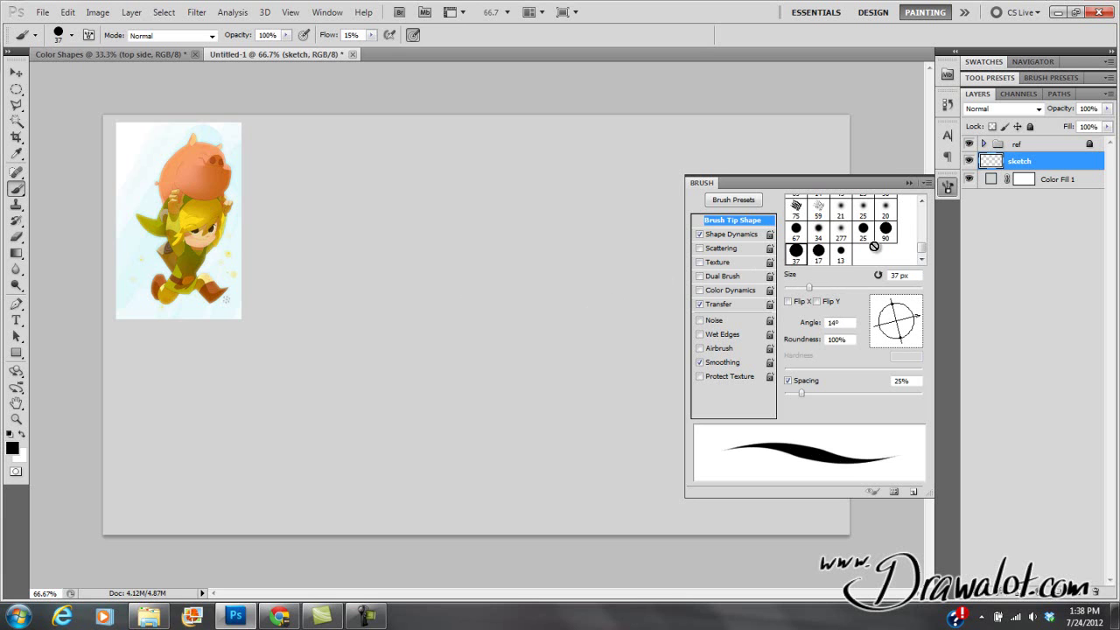
{"action": "left_click_drag", "start_coordinate": [921, 250], "coordinate": [921, 210]}
{"action": "left_click", "coordinate": [843, 205]}
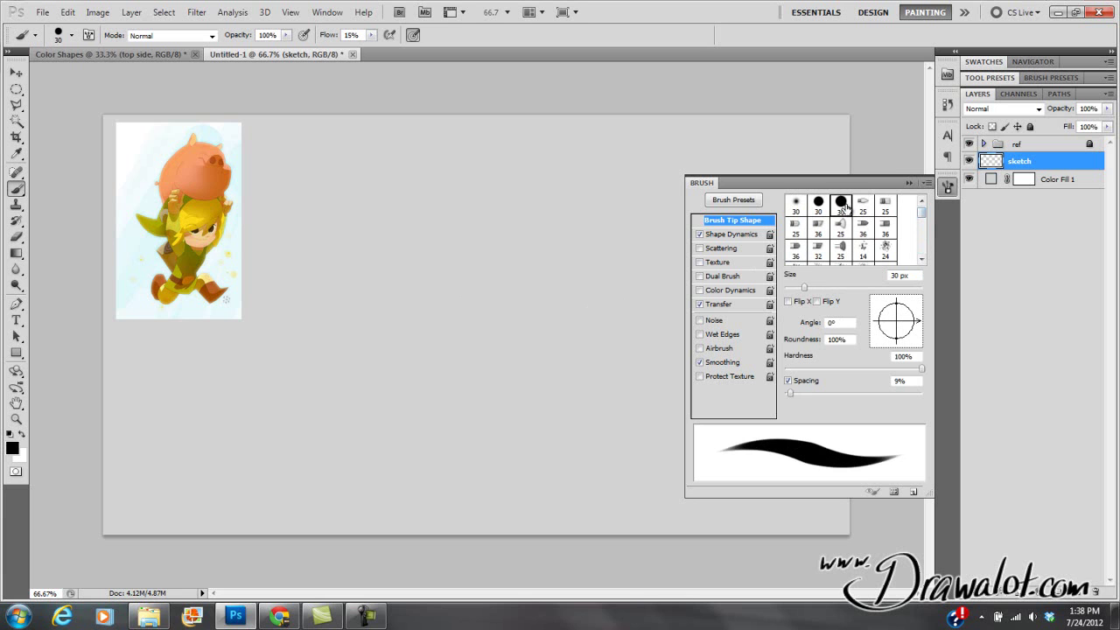
{"action": "left_click", "coordinate": [826, 210]}
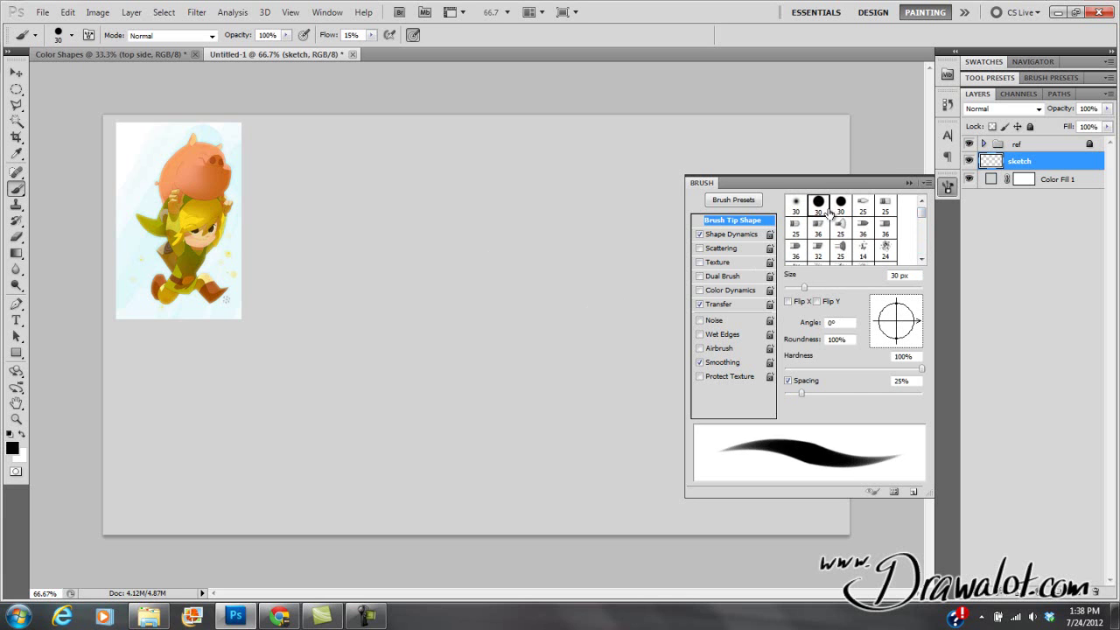
{"action": "left_click", "coordinate": [926, 183]}
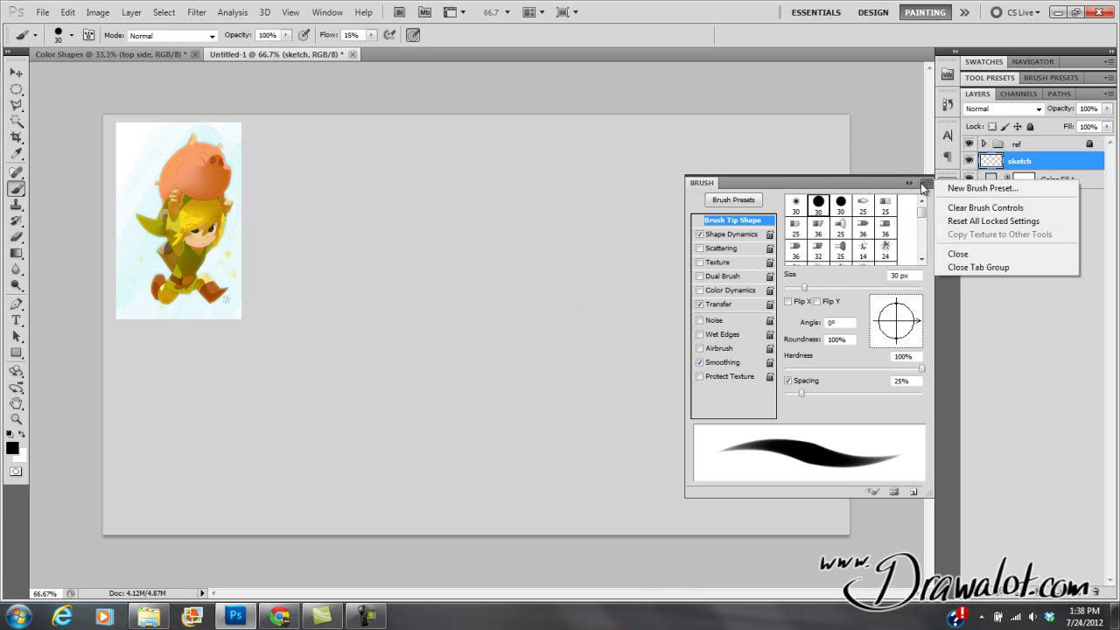
{"action": "left_click", "coordinate": [911, 188]}
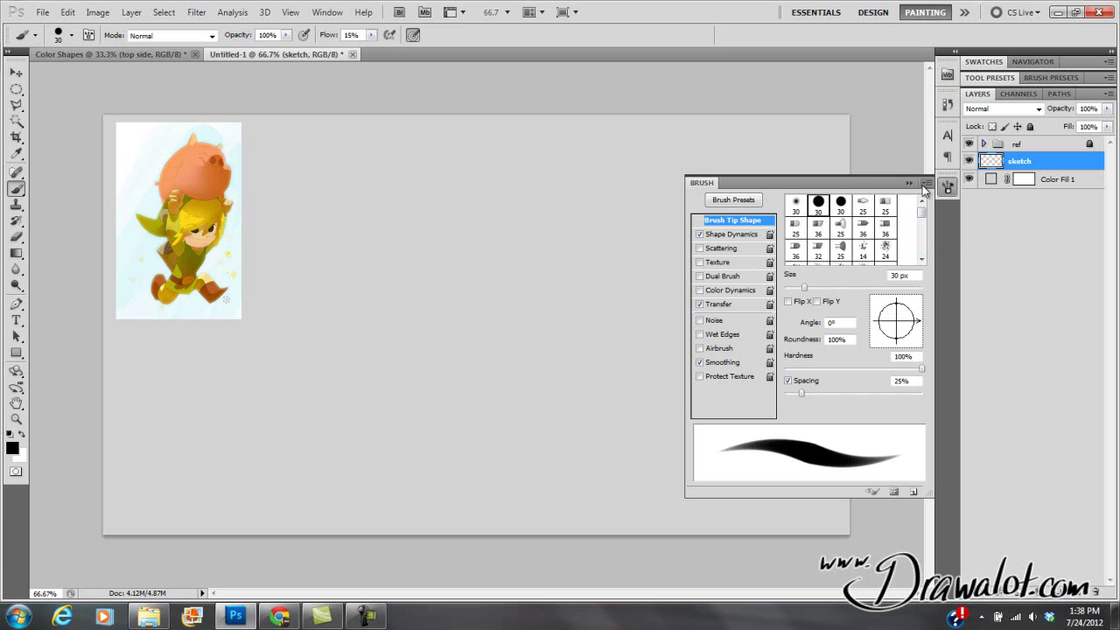
Choose the custom 58 px brush at the end of the brush presets, paint a zigzag test stroke and undo it
{"action": "left_click", "coordinate": [735, 201]}
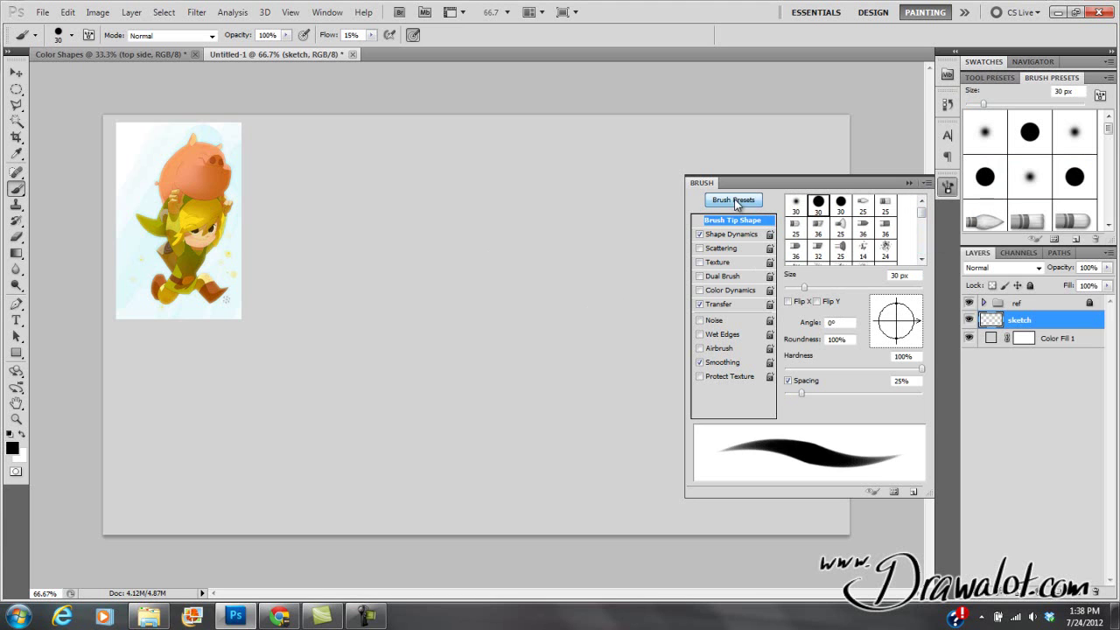
{"action": "scroll", "coordinate": [1109, 154], "scroll_direction": "down", "scroll_amount": 3}
{"action": "scroll", "coordinate": [1109, 154], "scroll_direction": "down", "scroll_amount": 5}
{"action": "left_click", "coordinate": [1030, 206]}
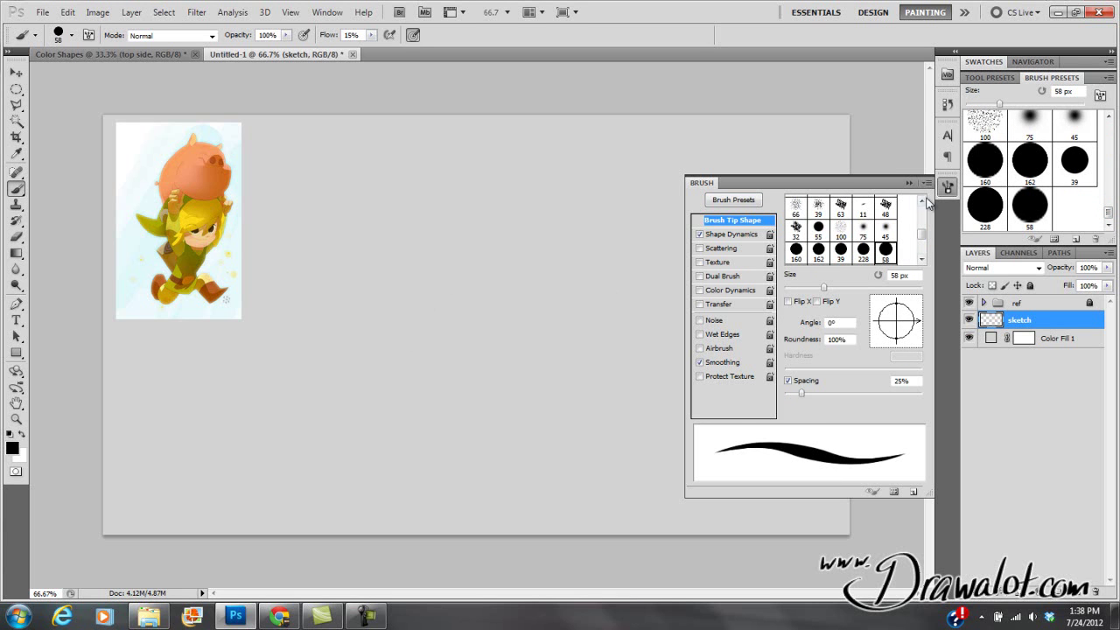
{"action": "left_click", "coordinate": [910, 183]}
{"action": "mouse_move", "coordinate": [361, 278]}
{"action": "left_mouse_down"}
{"action": "mouse_move", "coordinate": [579, 272]}
{"action": "mouse_move", "coordinate": [573, 187]}
{"action": "mouse_move", "coordinate": [412, 345]}
{"action": "mouse_move", "coordinate": [452, 320]}
{"action": "mouse_move", "coordinate": [558, 307]}
{"action": "mouse_move", "coordinate": [703, 367]}
{"action": "left_mouse_up"}
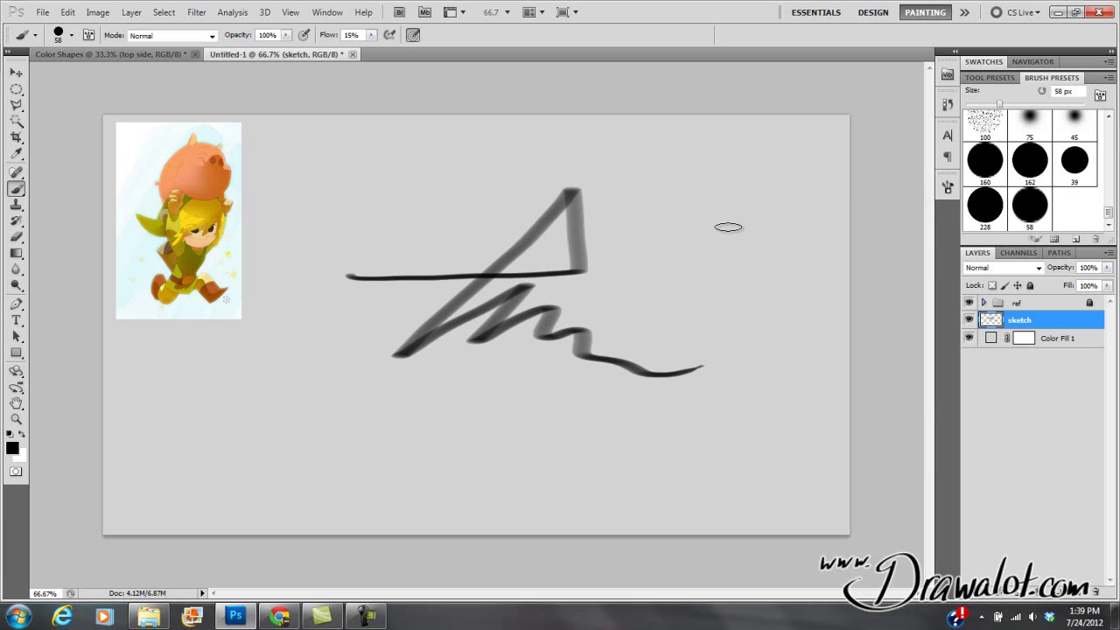
{"action": "key", "text": "ctrl+z"}
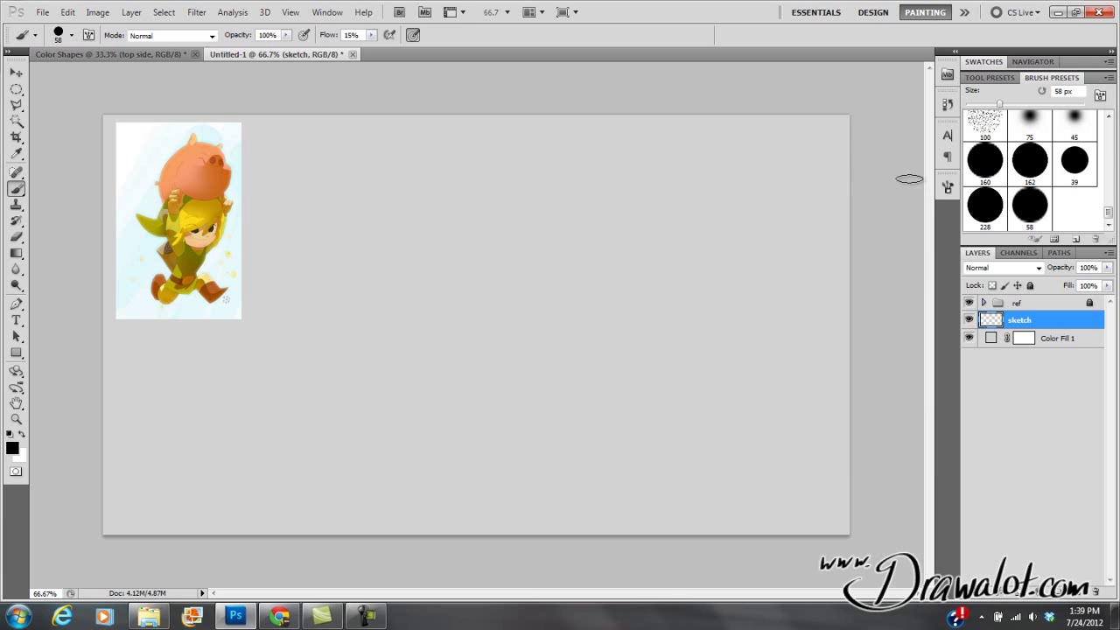
Set the custom brush's tip angle to 14° and its size to 27 px
{"action": "left_click", "coordinate": [948, 187]}
{"action": "left_click_drag", "start_coordinate": [917, 322], "coordinate": [915, 320]}
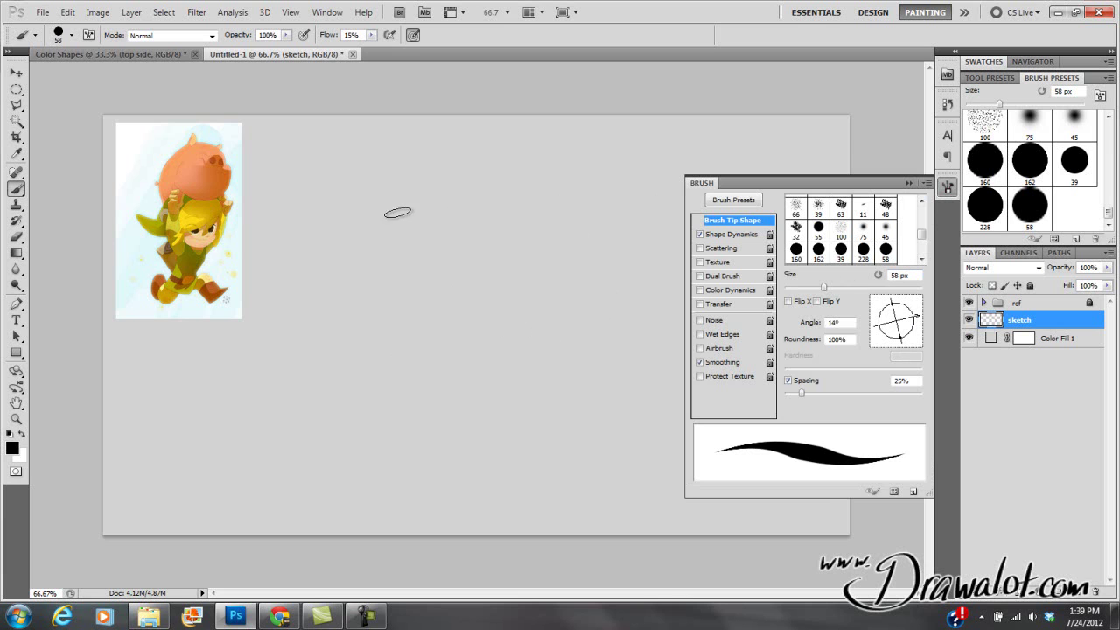
{"action": "right_click", "coordinate": [414, 217]}
{"action": "left_click", "coordinate": [449, 248]}
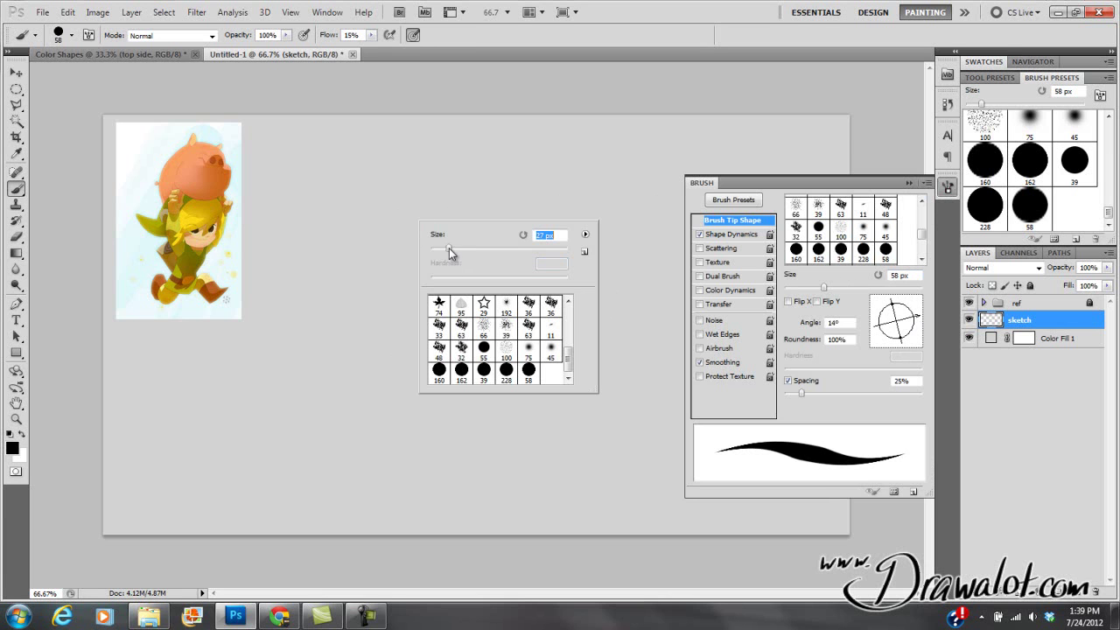
{"action": "left_click", "coordinate": [311, 221]}
Paint several wavy test strokes with the angled 27 px brush, undo the last one, and clear the sketch layer
{"action": "mouse_move", "coordinate": [308, 222]}
{"action": "left_mouse_down"}
{"action": "mouse_move", "coordinate": [418, 300]}
{"action": "mouse_move", "coordinate": [553, 320]}
{"action": "left_mouse_up"}
{"action": "mouse_move", "coordinate": [341, 303]}
{"action": "left_mouse_down"}
{"action": "mouse_move", "coordinate": [514, 182]}
{"action": "mouse_move", "coordinate": [468, 262]}
{"action": "left_mouse_up"}
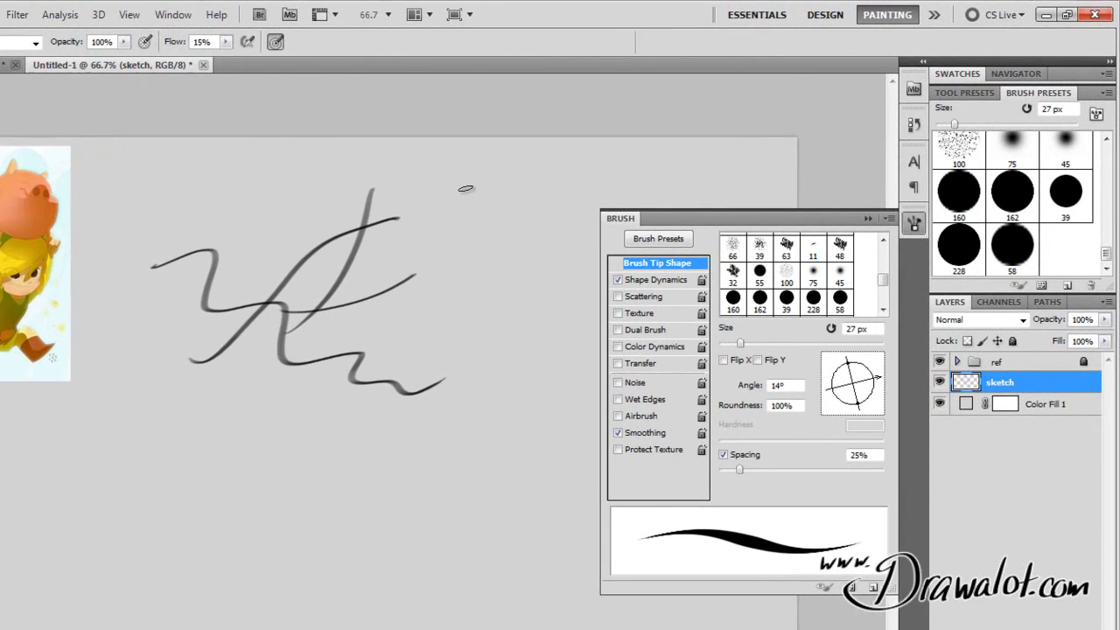
{"action": "left_click_drag", "start_coordinate": [559, 183], "coordinate": [498, 316]}
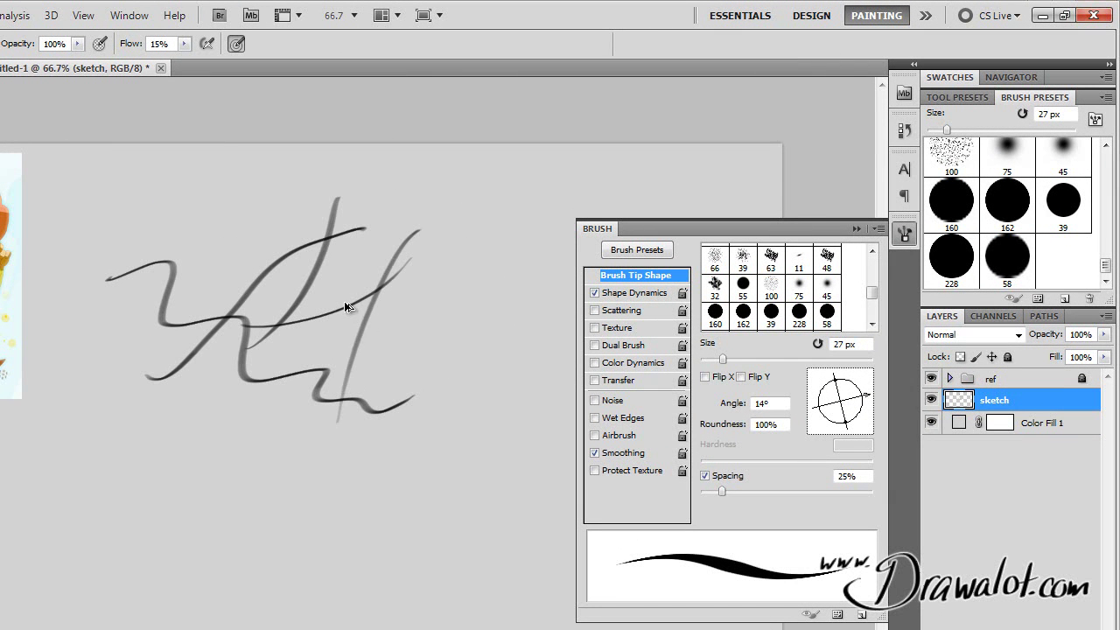
{"action": "key", "text": "ctrl+z"}
{"action": "key", "text": "ctrl+a"}
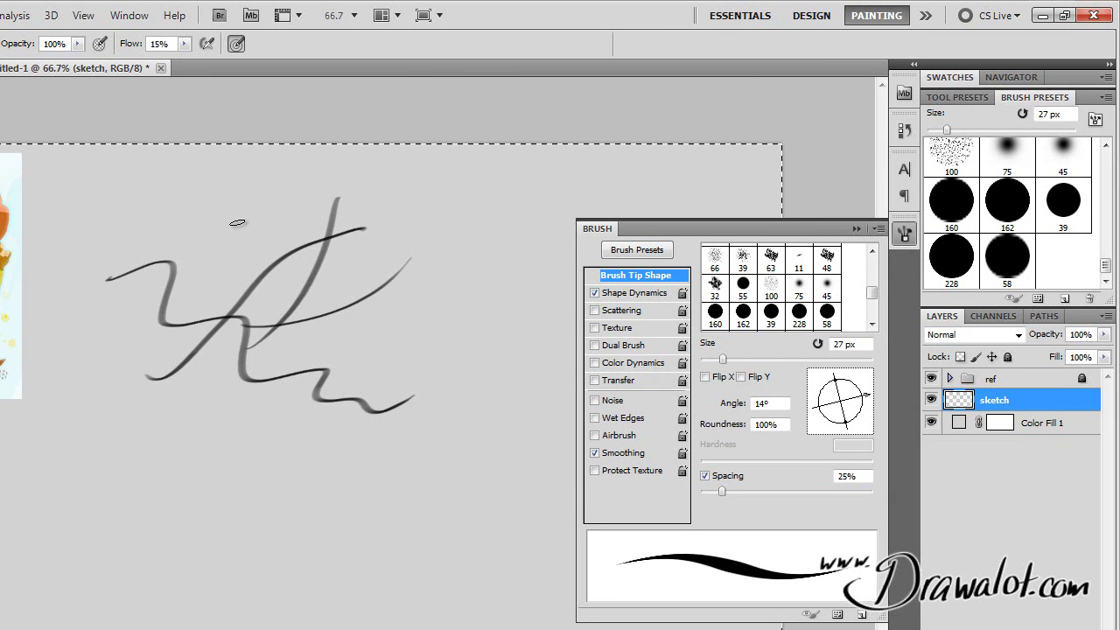
{"action": "key", "text": "Delete"}
{"action": "key", "text": "ctrl+d"}
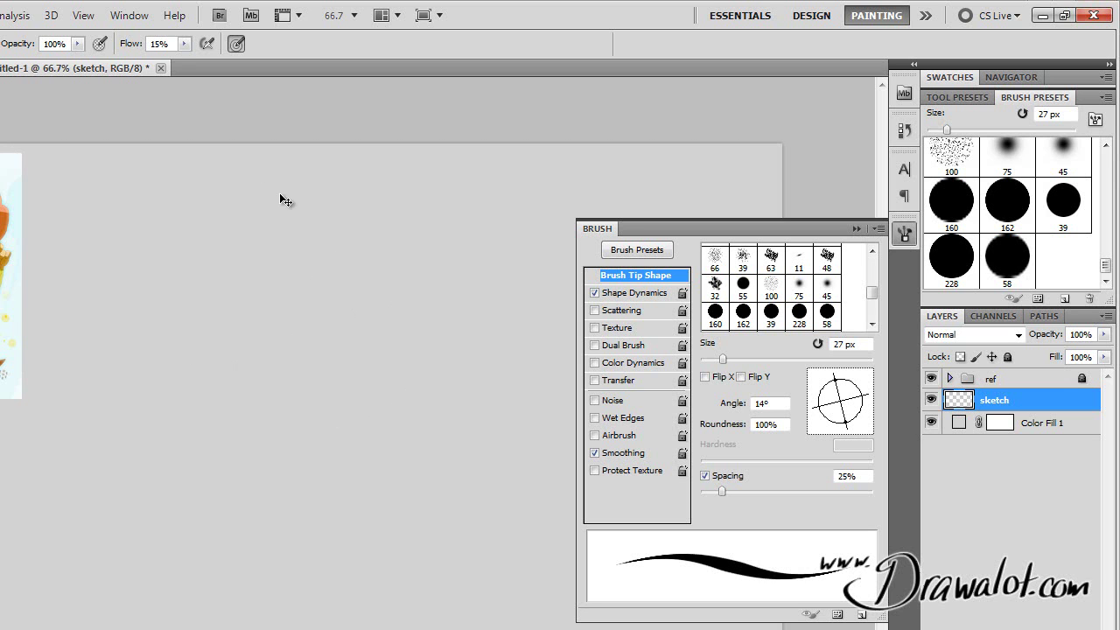
Set the brush's flow to 9%, paint a test stroke on the canvas and undo it
{"action": "left_click", "coordinate": [183, 43]}
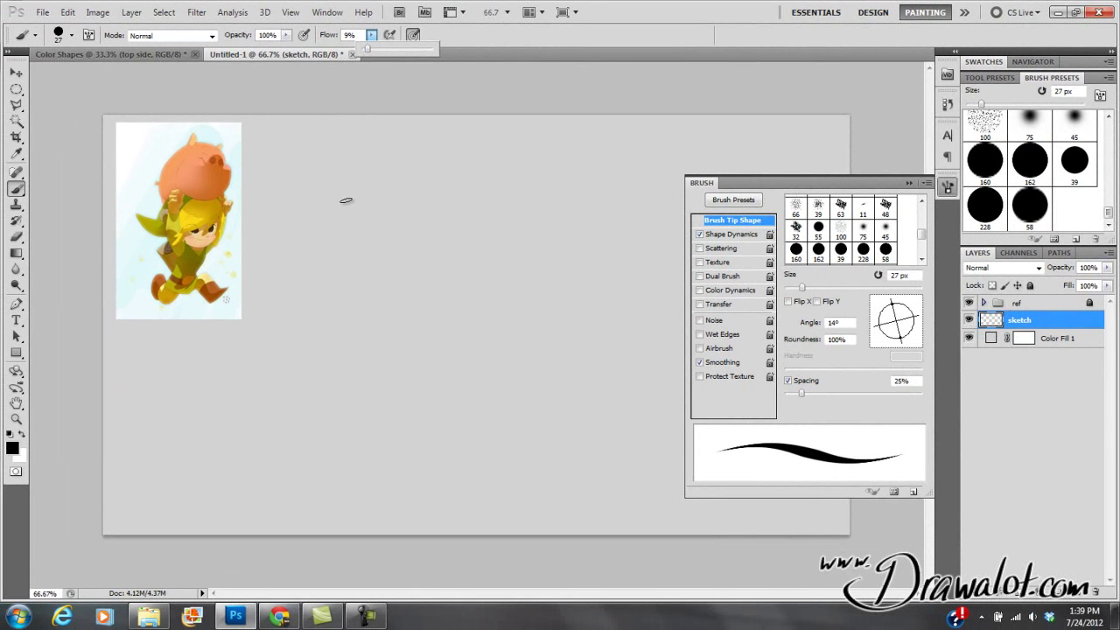
{"action": "left_click_drag", "start_coordinate": [348, 194], "coordinate": [413, 367]}
{"action": "key", "text": "ctrl+z"}
Set the brush size to 13 px and collapse the brush settings to free the canvas
{"action": "right_click", "coordinate": [386, 185]}
{"action": "left_click_drag", "start_coordinate": [411, 215], "coordinate": [408, 216]}
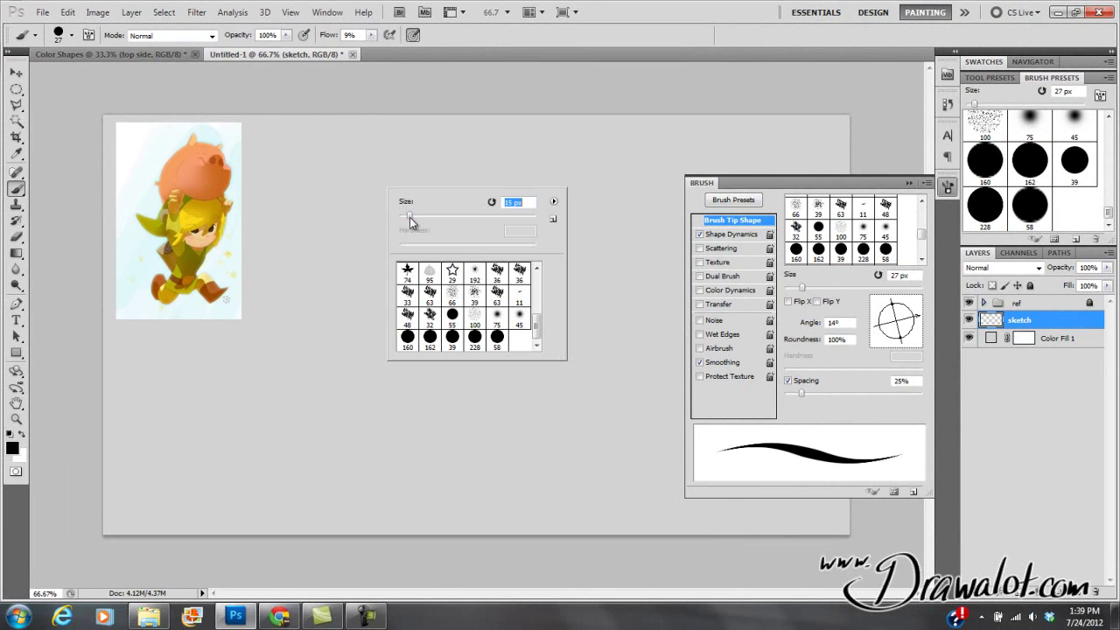
{"action": "left_click", "coordinate": [333, 220]}
{"action": "left_click", "coordinate": [910, 183]}
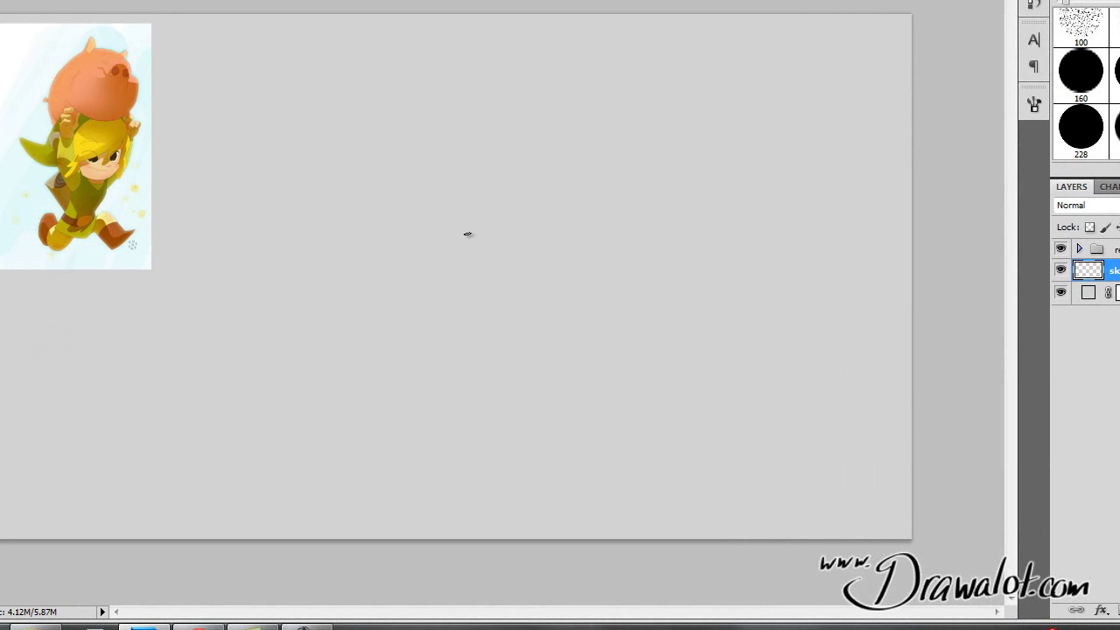
Sketch the running pose on the sketch layer with an oval head, a curved body line and two bent leg lines
{"action": "mouse_move", "coordinate": [482, 133]}
{"action": "left_mouse_down"}
{"action": "mouse_move", "coordinate": [506, 267]}
{"action": "mouse_move", "coordinate": [482, 98]}
{"action": "left_mouse_up"}
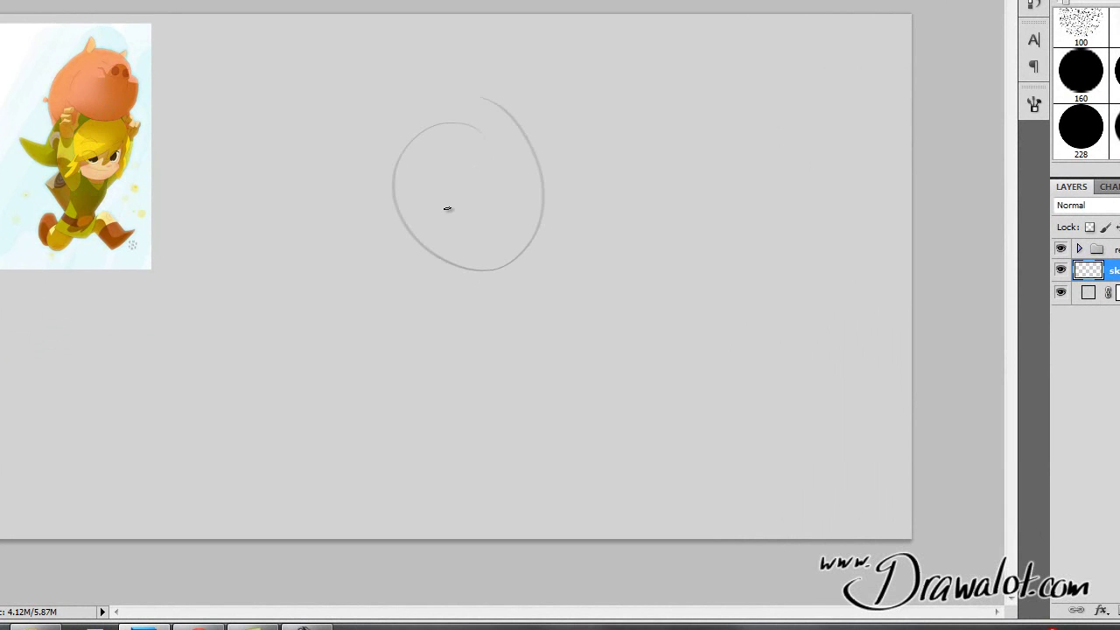
{"action": "mouse_move", "coordinate": [466, 179]}
{"action": "left_mouse_down"}
{"action": "mouse_move", "coordinate": [463, 233]}
{"action": "mouse_move", "coordinate": [385, 455]}
{"action": "left_mouse_up"}
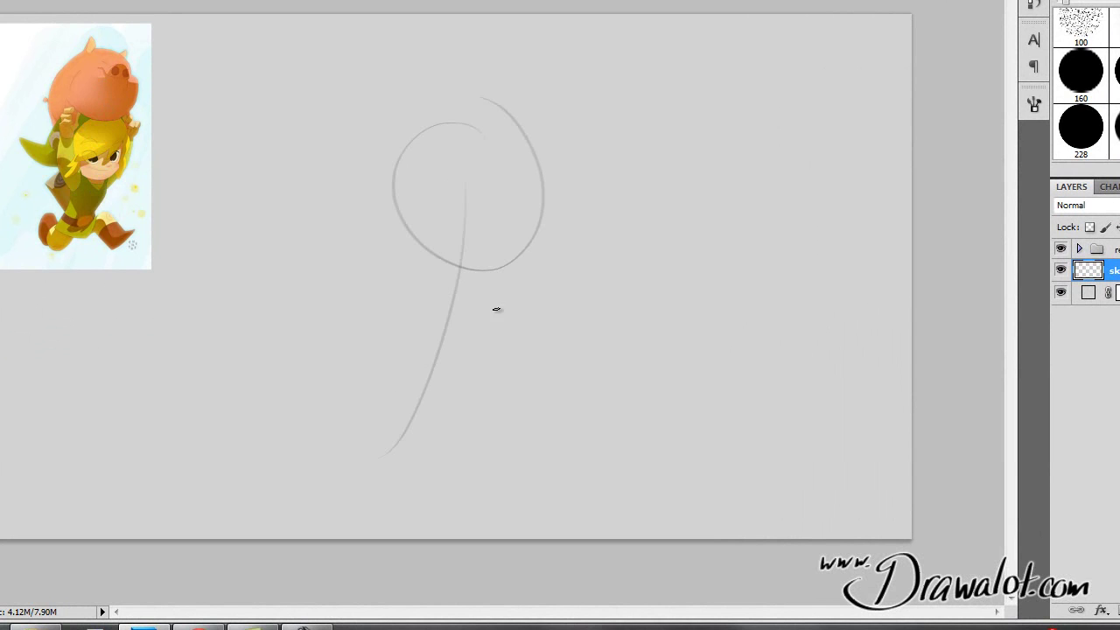
{"action": "left_click_drag", "start_coordinate": [284, 429], "coordinate": [408, 447]}
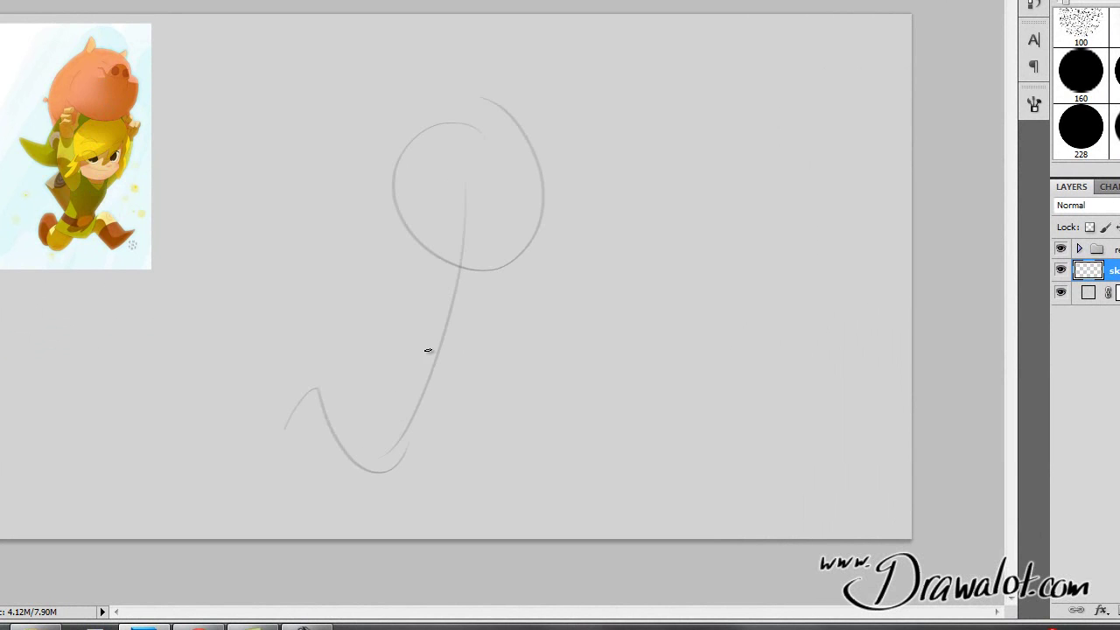
{"action": "left_click_drag", "start_coordinate": [468, 357], "coordinate": [605, 455]}
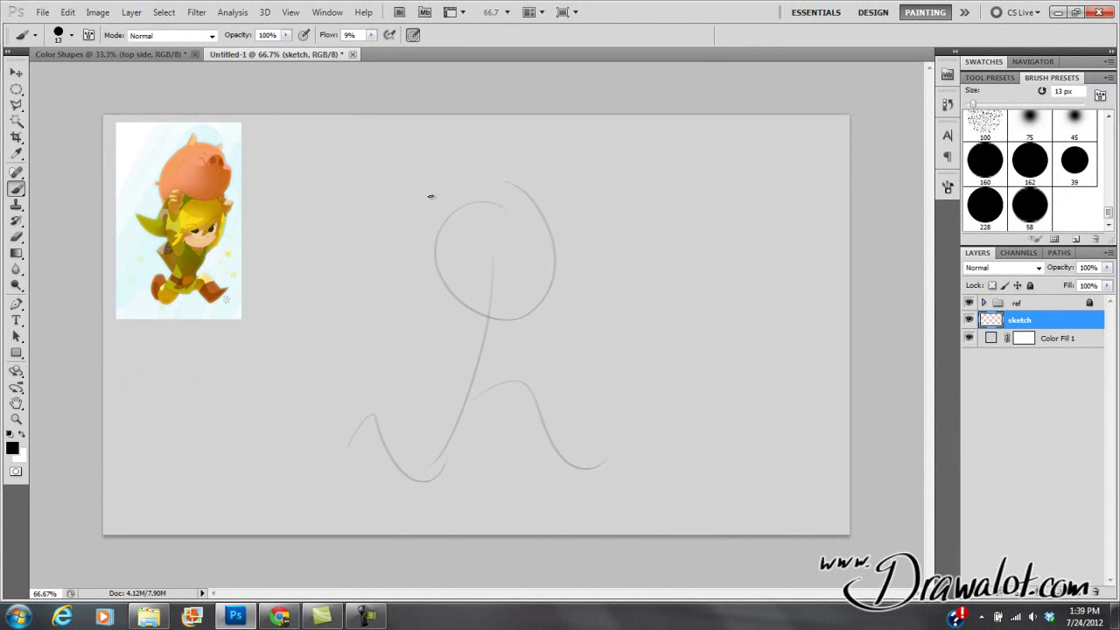
Sketch the character's raised arms and hands on both sides of the head, including the sleeve on the back arm
{"action": "left_click_drag", "start_coordinate": [435, 186], "coordinate": [454, 369]}
{"action": "mouse_move", "coordinate": [568, 172]}
{"action": "left_mouse_down"}
{"action": "mouse_move", "coordinate": [613, 207]}
{"action": "mouse_move", "coordinate": [557, 242]}
{"action": "left_mouse_up"}
{"action": "left_click_drag", "start_coordinate": [463, 182], "coordinate": [424, 218]}
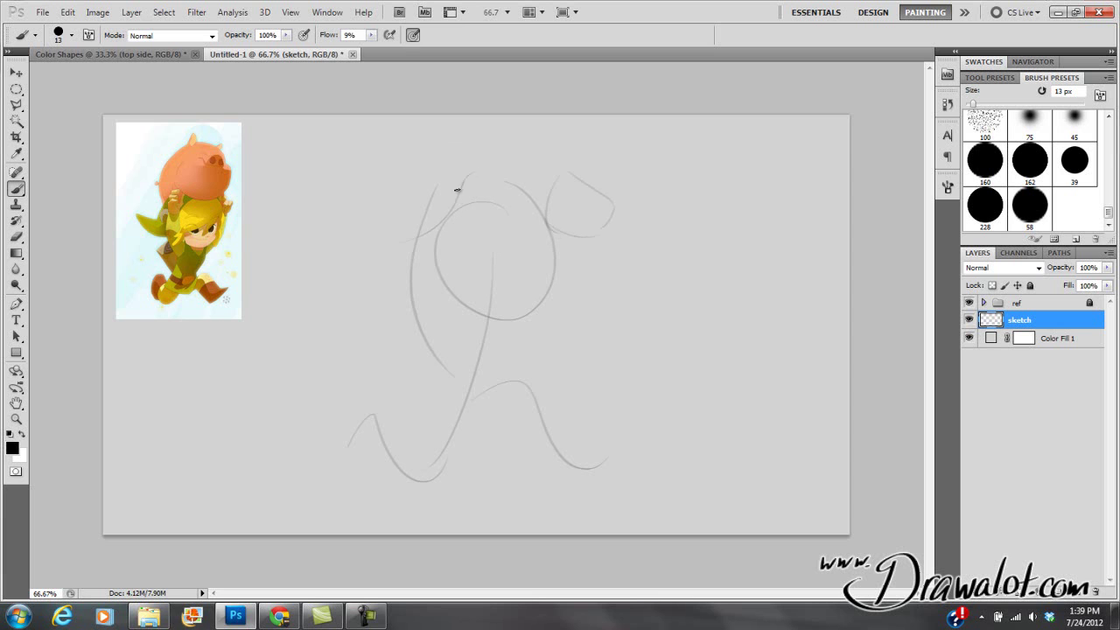
{"action": "left_click_drag", "start_coordinate": [468, 149], "coordinate": [421, 191]}
{"action": "left_click_drag", "start_coordinate": [404, 234], "coordinate": [388, 309]}
Sketch the facial guidelines, round eyes, hair line and mouth, and the front arm beside the head
{"action": "mouse_move", "coordinate": [453, 277]}
{"action": "left_mouse_down"}
{"action": "mouse_move", "coordinate": [535, 259]}
{"action": "mouse_move", "coordinate": [545, 221]}
{"action": "mouse_move", "coordinate": [510, 208]}
{"action": "mouse_move", "coordinate": [535, 301]}
{"action": "left_mouse_up"}
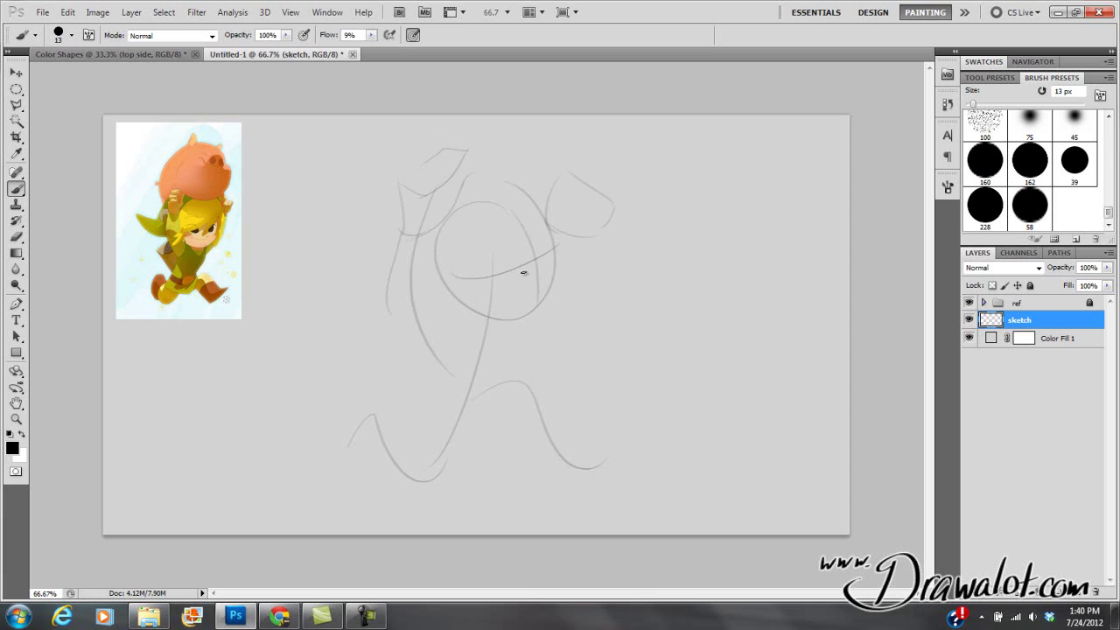
{"action": "left_click_drag", "start_coordinate": [462, 245], "coordinate": [495, 252]}
{"action": "left_click_drag", "start_coordinate": [526, 198], "coordinate": [509, 242]}
{"action": "left_click_drag", "start_coordinate": [549, 324], "coordinate": [570, 252]}
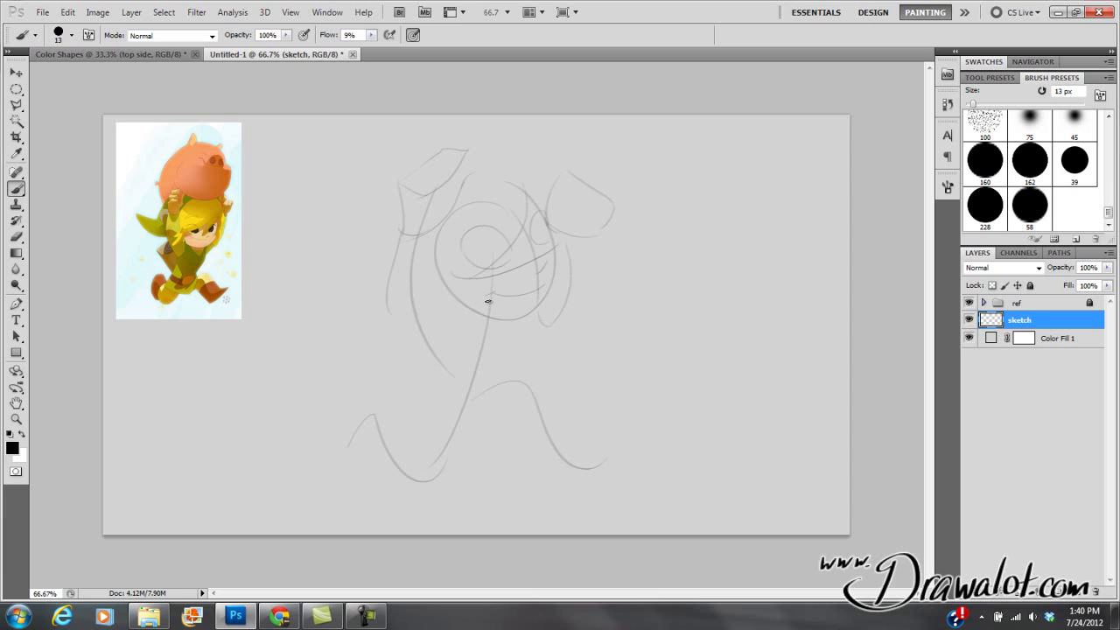
Sketch the sleeve's lower edge, the waist with its belt, and the front leg with its boot
{"action": "mouse_move", "coordinate": [388, 305]}
{"action": "left_mouse_down"}
{"action": "mouse_move", "coordinate": [471, 348]}
{"action": "mouse_move", "coordinate": [428, 306]}
{"action": "mouse_move", "coordinate": [419, 275]}
{"action": "mouse_move", "coordinate": [430, 231]}
{"action": "mouse_move", "coordinate": [452, 326]}
{"action": "mouse_move", "coordinate": [448, 302]}
{"action": "mouse_move", "coordinate": [446, 343]}
{"action": "left_mouse_up"}
{"action": "left_click_drag", "start_coordinate": [454, 394], "coordinate": [422, 390]}
{"action": "mouse_move", "coordinate": [446, 398]}
{"action": "left_mouse_down"}
{"action": "mouse_move", "coordinate": [467, 414]}
{"action": "mouse_move", "coordinate": [525, 378]}
{"action": "mouse_move", "coordinate": [565, 410]}
{"action": "mouse_move", "coordinate": [512, 439]}
{"action": "mouse_move", "coordinate": [571, 488]}
{"action": "mouse_move", "coordinate": [588, 452]}
{"action": "mouse_move", "coordinate": [593, 467]}
{"action": "mouse_move", "coordinate": [621, 444]}
{"action": "mouse_move", "coordinate": [601, 450]}
{"action": "mouse_move", "coordinate": [532, 360]}
{"action": "mouse_move", "coordinate": [561, 384]}
{"action": "mouse_move", "coordinate": [566, 407]}
{"action": "mouse_move", "coordinate": [487, 388]}
{"action": "mouse_move", "coordinate": [528, 376]}
{"action": "mouse_move", "coordinate": [515, 363]}
{"action": "mouse_move", "coordinate": [477, 391]}
{"action": "left_mouse_up"}
{"action": "left_click_drag", "start_coordinate": [506, 428], "coordinate": [484, 422]}
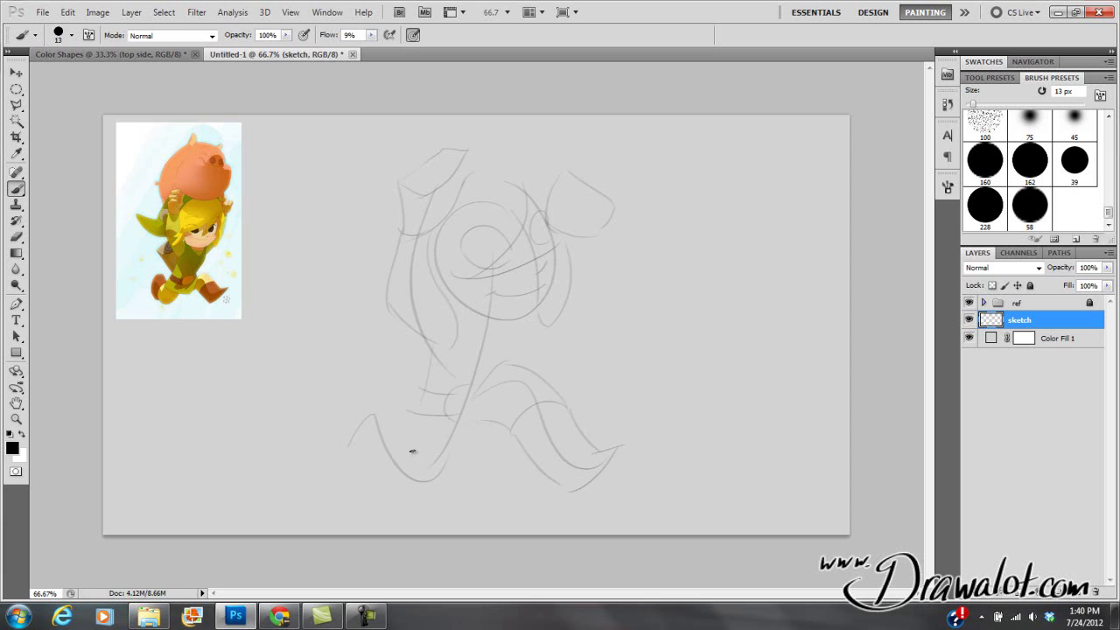
Sketch the tunic's skirt below the belt and the bent back leg with its raised boot
{"action": "left_click_drag", "start_coordinate": [402, 443], "coordinate": [472, 467]}
{"action": "left_click_drag", "start_coordinate": [478, 410], "coordinate": [469, 469]}
{"action": "left_click_drag", "start_coordinate": [427, 367], "coordinate": [411, 405]}
{"action": "mouse_move", "coordinate": [400, 453]}
{"action": "left_mouse_down"}
{"action": "mouse_move", "coordinate": [403, 422]}
{"action": "mouse_move", "coordinate": [378, 466]}
{"action": "mouse_move", "coordinate": [430, 474]}
{"action": "mouse_move", "coordinate": [442, 462]}
{"action": "mouse_move", "coordinate": [401, 426]}
{"action": "mouse_move", "coordinate": [374, 425]}
{"action": "mouse_move", "coordinate": [362, 461]}
{"action": "left_mouse_up"}
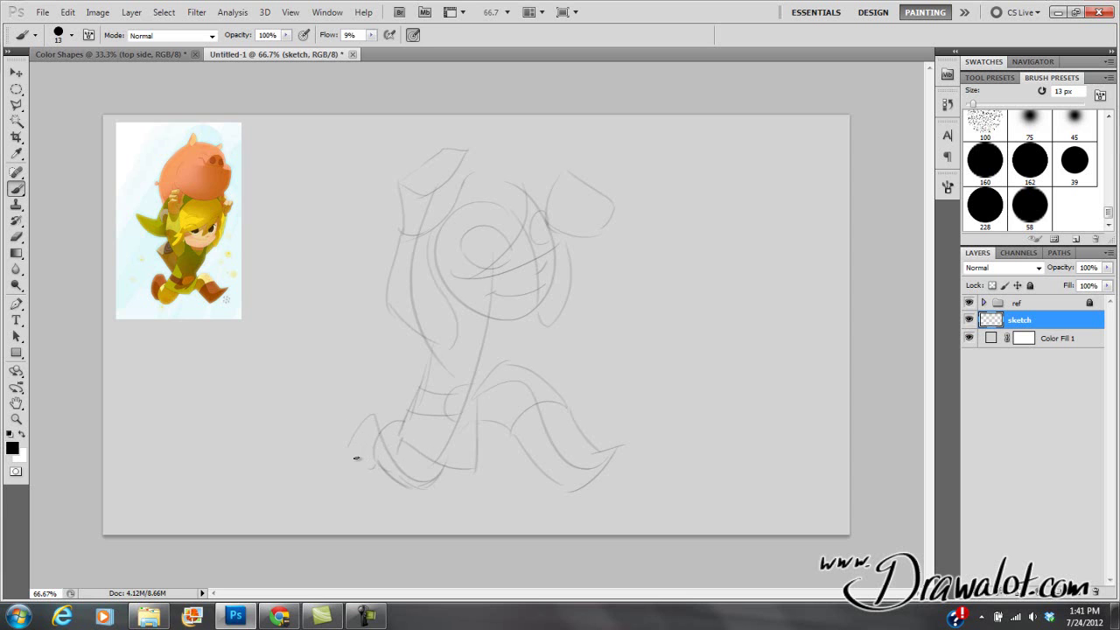
{"action": "mouse_move", "coordinate": [357, 395]}
{"action": "left_mouse_down"}
{"action": "mouse_move", "coordinate": [357, 429]}
{"action": "mouse_move", "coordinate": [361, 394]}
{"action": "mouse_move", "coordinate": [360, 447]}
{"action": "mouse_move", "coordinate": [349, 424]}
{"action": "mouse_move", "coordinate": [366, 446]}
{"action": "left_mouse_up"}
Sketch the front contour of the torso below the head and the inner lines of both eyes
{"action": "left_click_drag", "start_coordinate": [513, 352], "coordinate": [505, 358]}
{"action": "mouse_move", "coordinate": [481, 263]}
{"action": "left_mouse_down"}
{"action": "mouse_move", "coordinate": [525, 227]}
{"action": "mouse_move", "coordinate": [544, 243]}
{"action": "mouse_move", "coordinate": [537, 216]}
{"action": "mouse_move", "coordinate": [539, 227]}
{"action": "mouse_move", "coordinate": [548, 210]}
{"action": "mouse_move", "coordinate": [535, 202]}
{"action": "mouse_move", "coordinate": [518, 208]}
{"action": "mouse_move", "coordinate": [535, 248]}
{"action": "mouse_move", "coordinate": [511, 245]}
{"action": "mouse_move", "coordinate": [519, 226]}
{"action": "mouse_move", "coordinate": [527, 239]}
{"action": "mouse_move", "coordinate": [538, 205]}
{"action": "mouse_move", "coordinate": [525, 259]}
{"action": "left_mouse_up"}
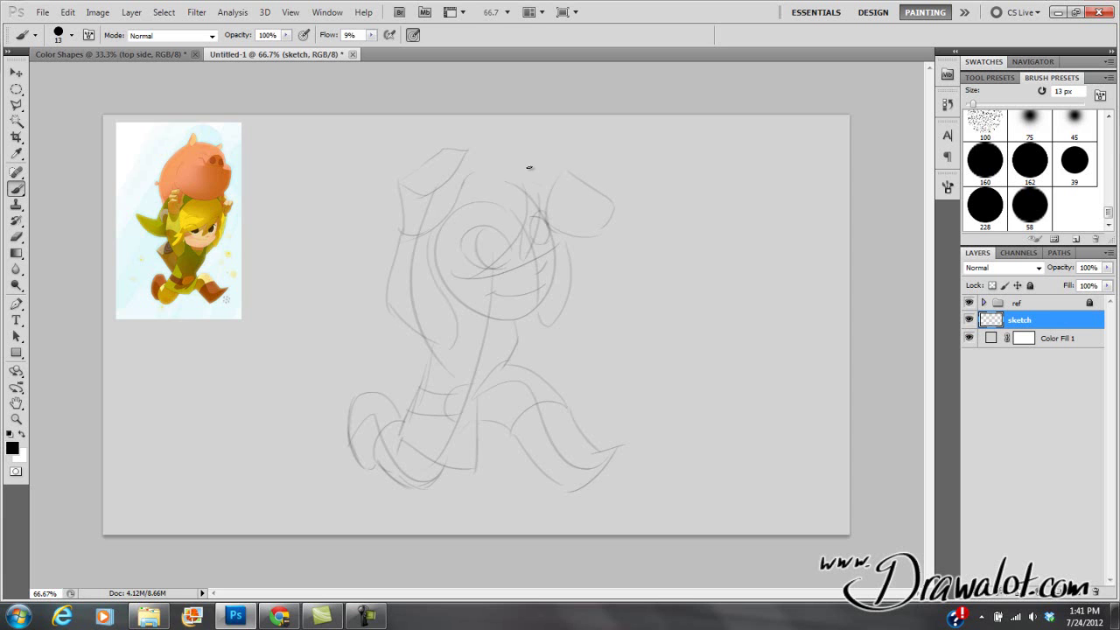
Scale the sketch down to about 82.7% and move it lower on the canvas to make room above the head
{"action": "left_click", "coordinate": [16, 73]}
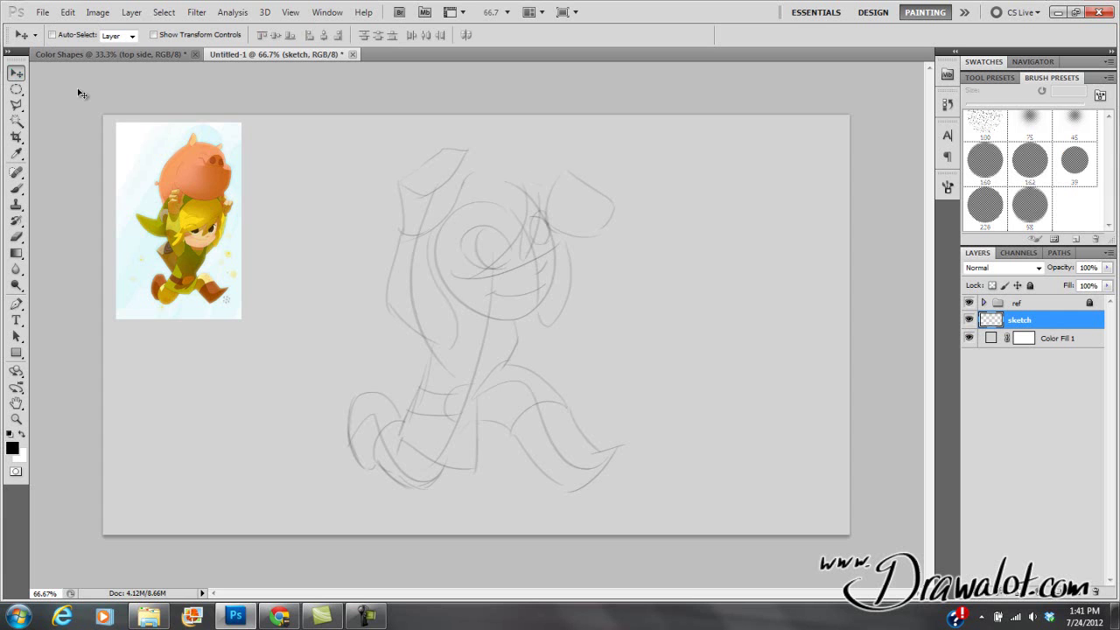
{"action": "mouse_move", "coordinate": [494, 280]}
{"action": "left_mouse_down"}
{"action": "mouse_move", "coordinate": [500, 303]}
{"action": "mouse_move", "coordinate": [488, 294]}
{"action": "left_mouse_up"}
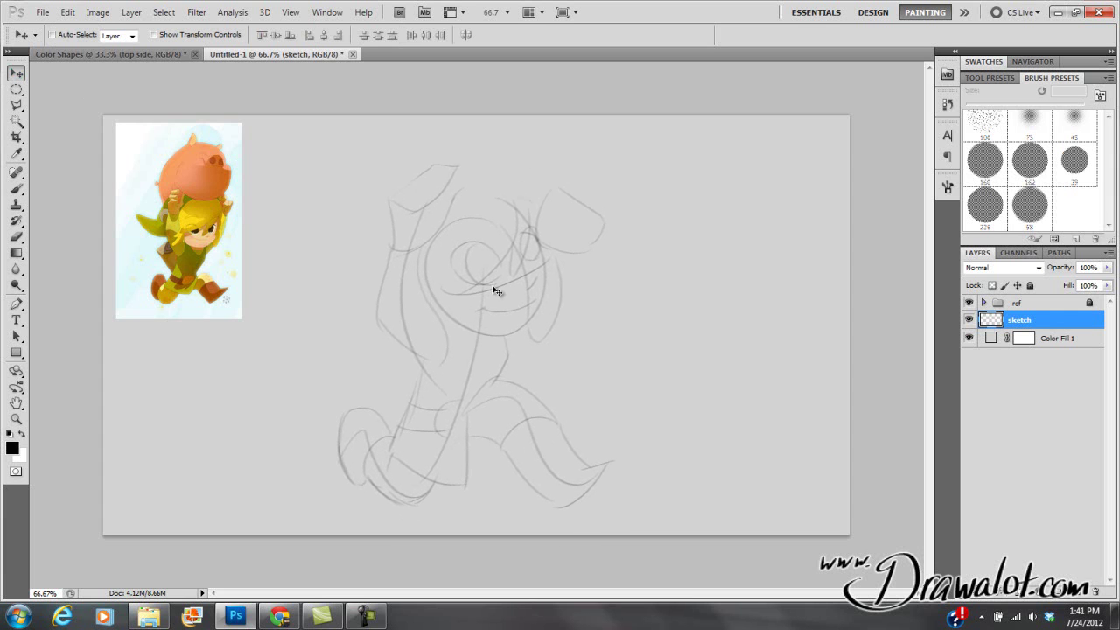
{"action": "key", "text": "ctrl+t"}
{"action": "left_click_drag", "start_coordinate": [615, 165], "coordinate": [582, 186]}
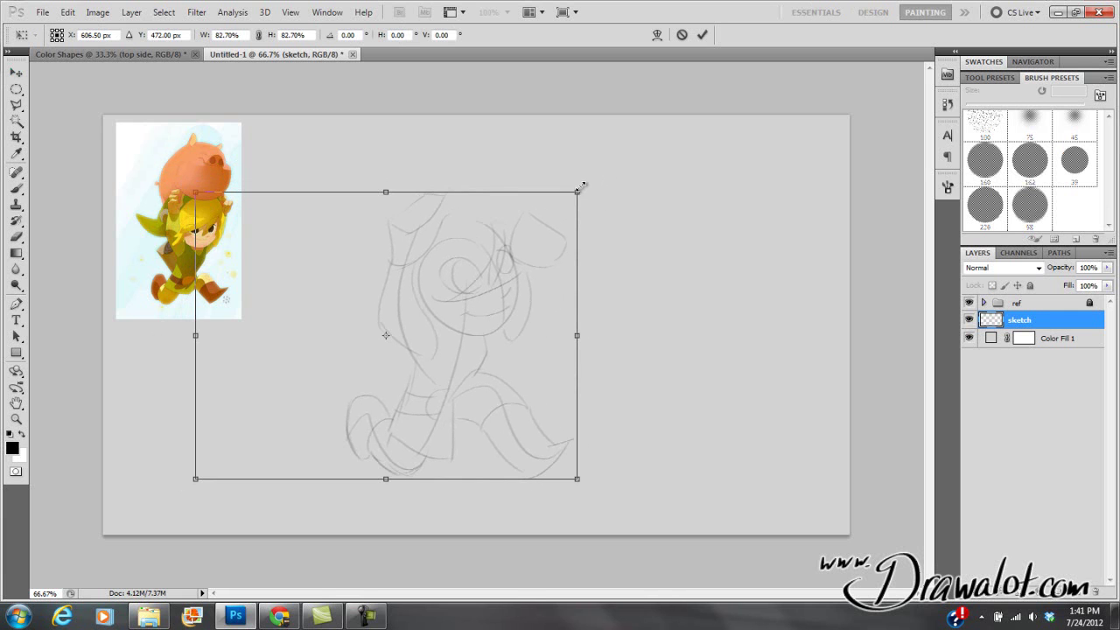
{"action": "key", "text": "Return"}
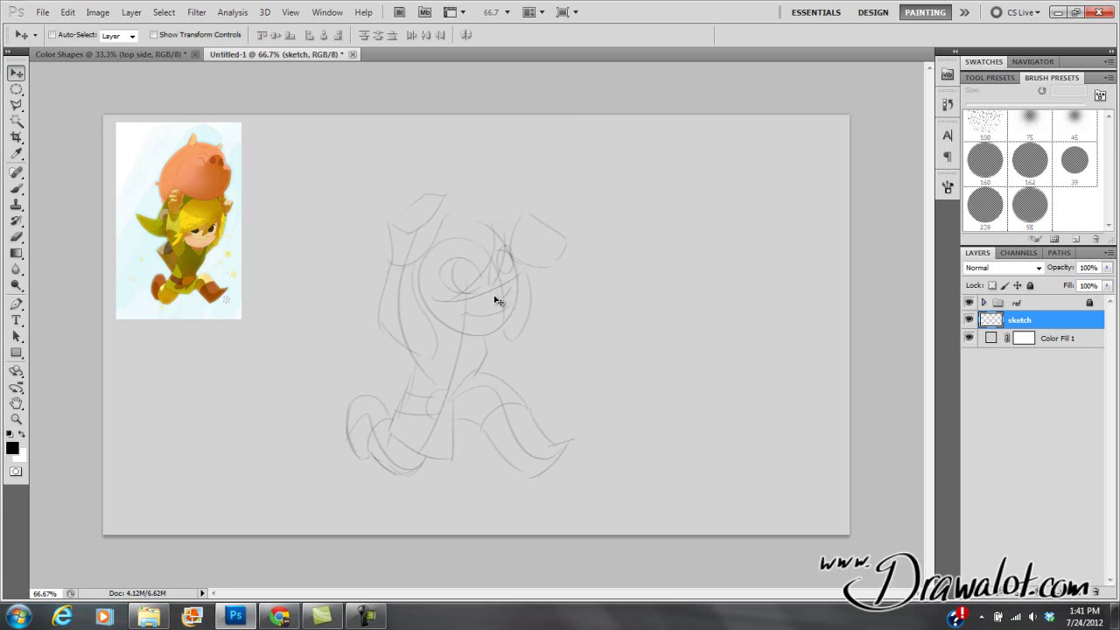
{"action": "mouse_move", "coordinate": [483, 308]}
{"action": "left_mouse_down"}
{"action": "mouse_move", "coordinate": [498, 312]}
{"action": "mouse_move", "coordinate": [533, 264]}
{"action": "mouse_move", "coordinate": [511, 337]}
{"action": "left_mouse_up"}
Sketch the pig above the character's head with its round body, ear, snout and mouth
{"action": "key", "text": "b"}
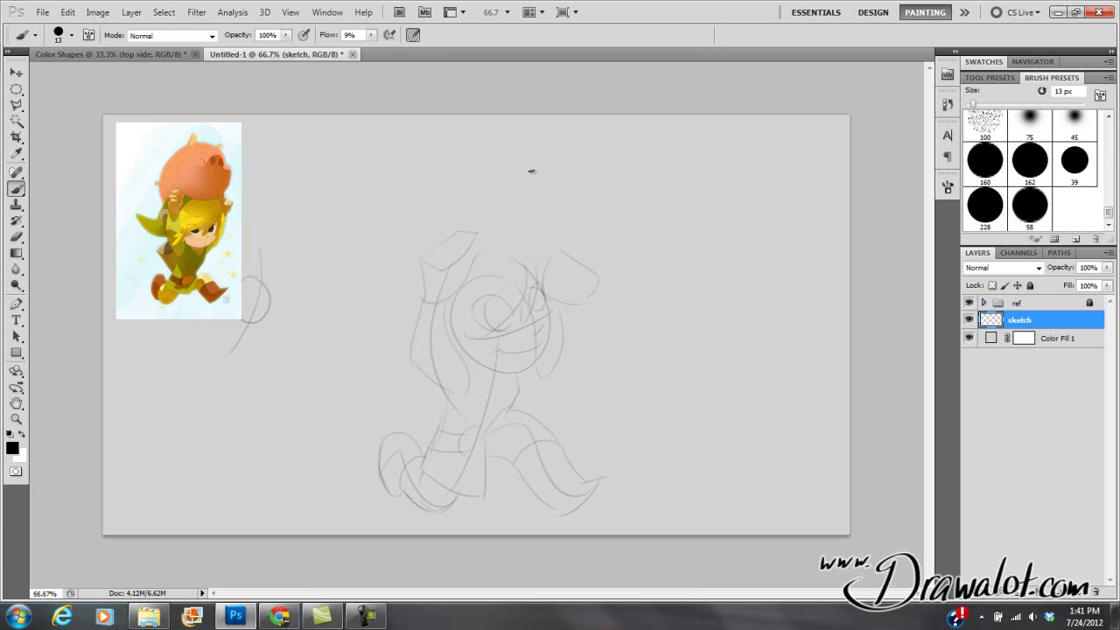
{"action": "left_click_drag", "start_coordinate": [543, 170], "coordinate": [496, 157]}
{"action": "left_click_drag", "start_coordinate": [584, 196], "coordinate": [577, 267]}
{"action": "mouse_move", "coordinate": [533, 205]}
{"action": "left_mouse_down"}
{"action": "mouse_move", "coordinate": [568, 196]}
{"action": "mouse_move", "coordinate": [556, 211]}
{"action": "mouse_move", "coordinate": [543, 171]}
{"action": "left_mouse_up"}
{"action": "mouse_move", "coordinate": [516, 198]}
{"action": "left_mouse_down"}
{"action": "mouse_move", "coordinate": [526, 209]}
{"action": "mouse_move", "coordinate": [564, 207]}
{"action": "left_mouse_up"}
{"action": "mouse_move", "coordinate": [469, 157]}
{"action": "left_mouse_down"}
{"action": "mouse_move", "coordinate": [479, 129]}
{"action": "mouse_move", "coordinate": [414, 221]}
{"action": "left_mouse_up"}
{"action": "left_click_drag", "start_coordinate": [411, 222], "coordinate": [412, 279]}
{"action": "left_click_drag", "start_coordinate": [421, 197], "coordinate": [405, 260]}
Sketch the hat's pointed tail behind the head, the fingers of both raised hands and the front arm's outer line
{"action": "mouse_move", "coordinate": [390, 299]}
{"action": "left_mouse_down"}
{"action": "mouse_move", "coordinate": [345, 287]}
{"action": "mouse_move", "coordinate": [414, 325]}
{"action": "left_mouse_up"}
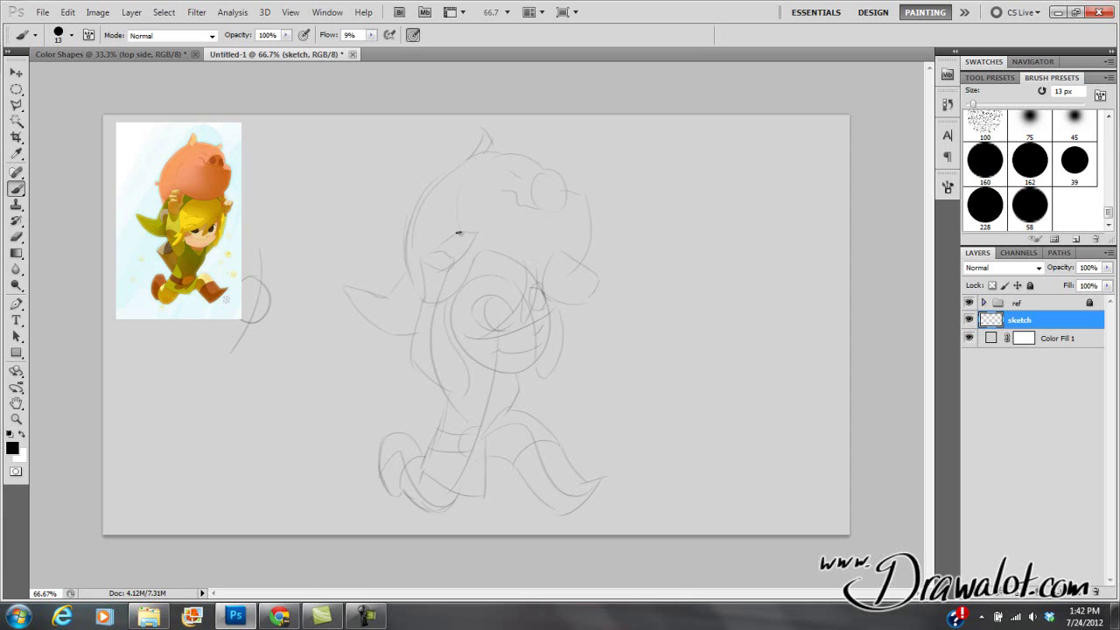
{"action": "mouse_move", "coordinate": [430, 245]}
{"action": "left_mouse_down"}
{"action": "mouse_move", "coordinate": [461, 247]}
{"action": "mouse_move", "coordinate": [462, 236]}
{"action": "mouse_move", "coordinate": [445, 255]}
{"action": "mouse_move", "coordinate": [460, 250]}
{"action": "mouse_move", "coordinate": [475, 215]}
{"action": "mouse_move", "coordinate": [454, 228]}
{"action": "mouse_move", "coordinate": [447, 237]}
{"action": "mouse_move", "coordinate": [483, 231]}
{"action": "left_mouse_up"}
{"action": "mouse_move", "coordinate": [550, 257]}
{"action": "left_mouse_down"}
{"action": "mouse_move", "coordinate": [545, 266]}
{"action": "mouse_move", "coordinate": [582, 253]}
{"action": "mouse_move", "coordinate": [560, 286]}
{"action": "left_mouse_up"}
{"action": "left_click_drag", "start_coordinate": [577, 289], "coordinate": [585, 290]}
{"action": "left_click_drag", "start_coordinate": [569, 309], "coordinate": [537, 386]}
Try to darken the sketch lines with a Brightness/Contrast adjustment of brightness -150 and contrast 99
{"action": "left_click", "coordinate": [97, 12]}
{"action": "mouse_move", "coordinate": [166, 47]}
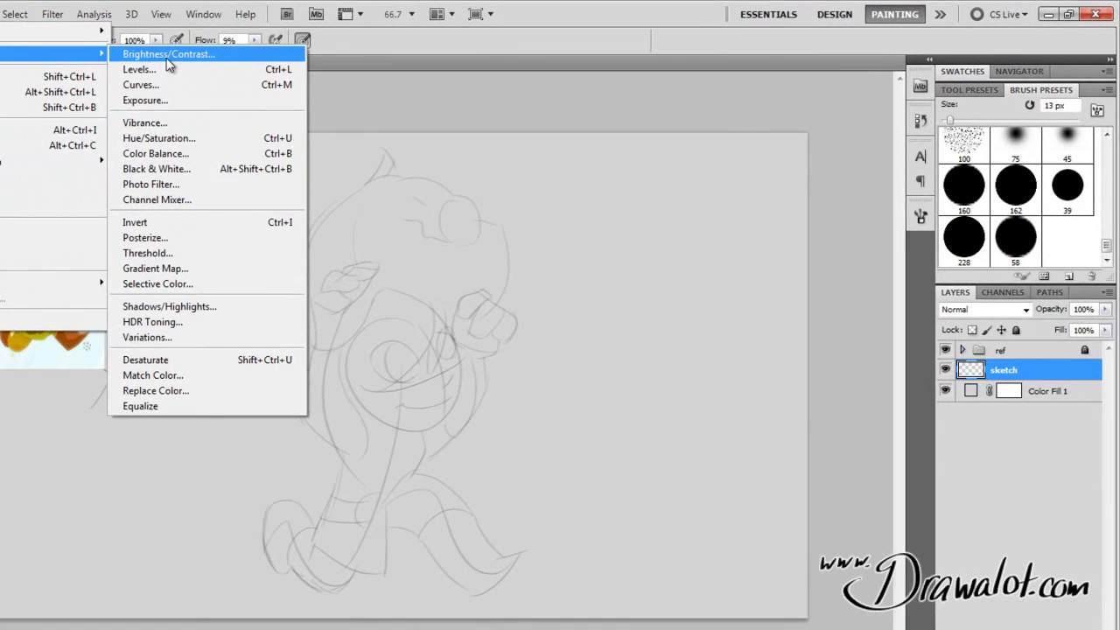
{"action": "left_click", "coordinate": [167, 56]}
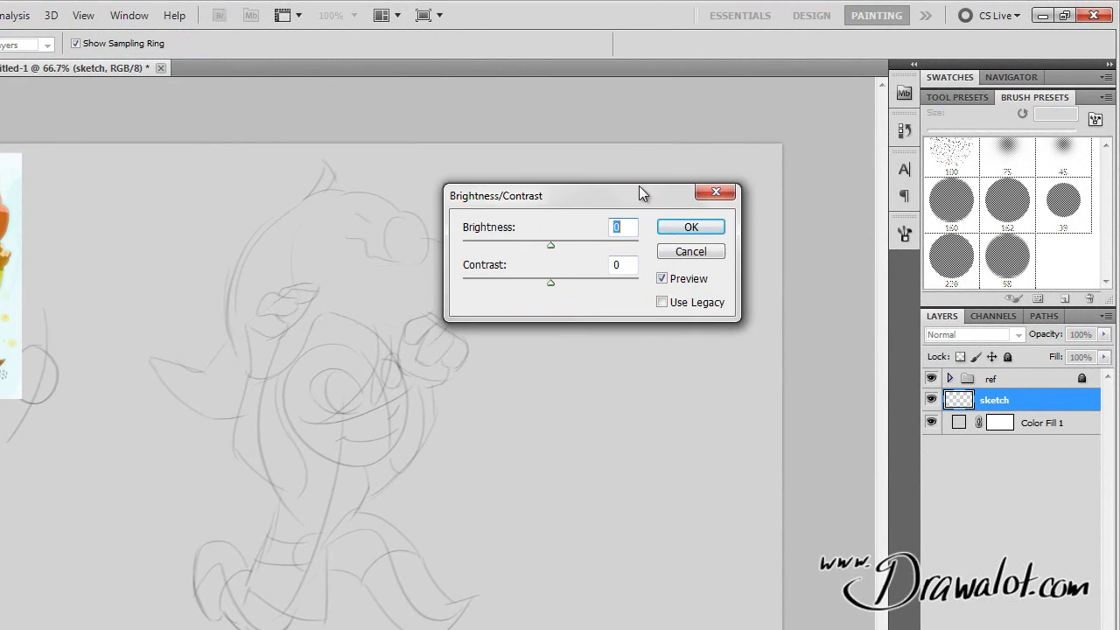
{"action": "left_click_drag", "start_coordinate": [641, 193], "coordinate": [691, 150]}
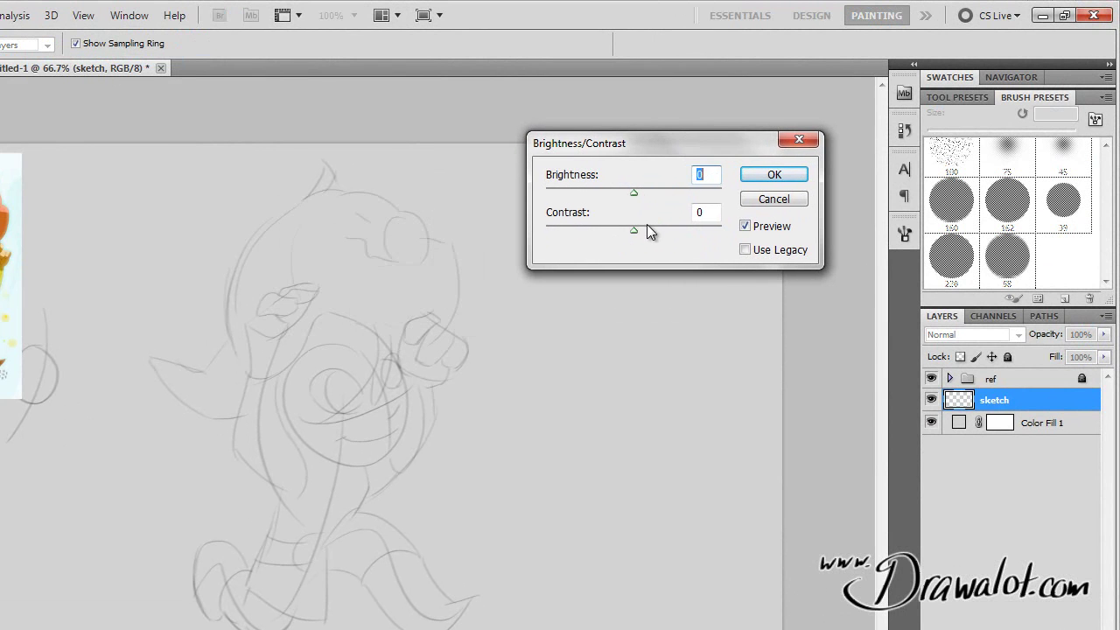
{"action": "left_click_drag", "start_coordinate": [633, 229], "coordinate": [720, 225]}
{"action": "left_click_drag", "start_coordinate": [635, 192], "coordinate": [547, 200]}
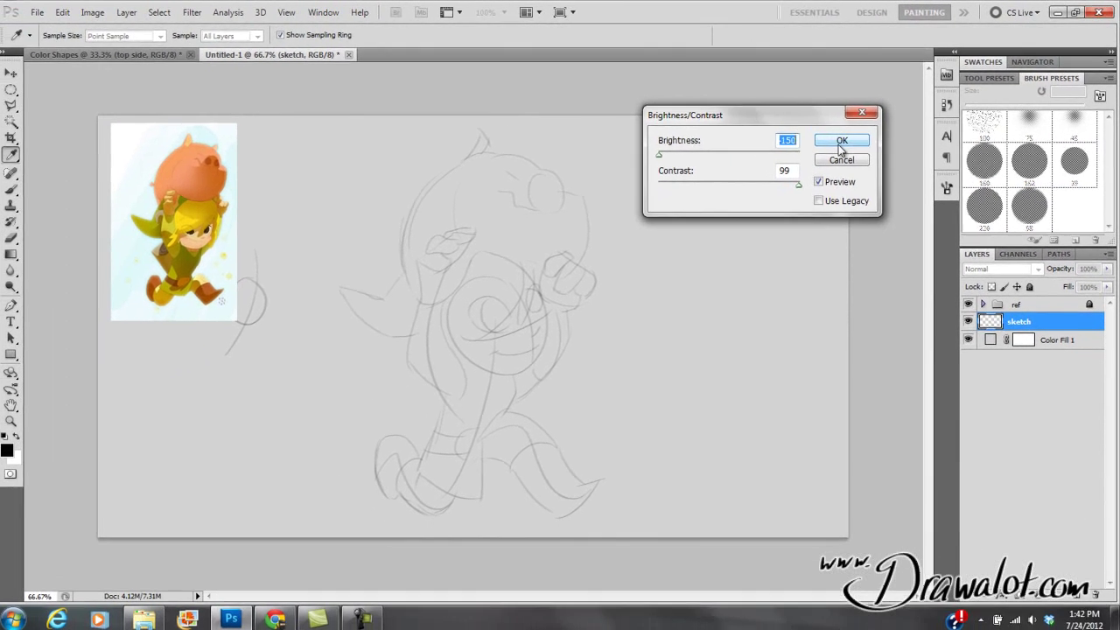
{"action": "left_click", "coordinate": [839, 149]}
{"action": "key", "text": "b"}
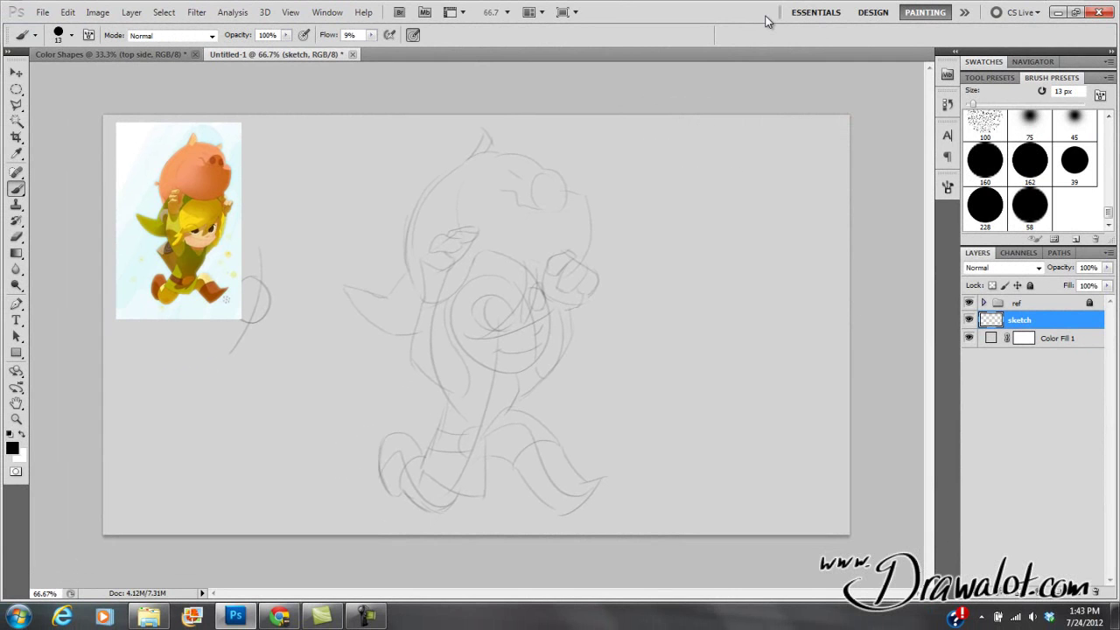
{"action": "key", "text": "ctrl+l"}
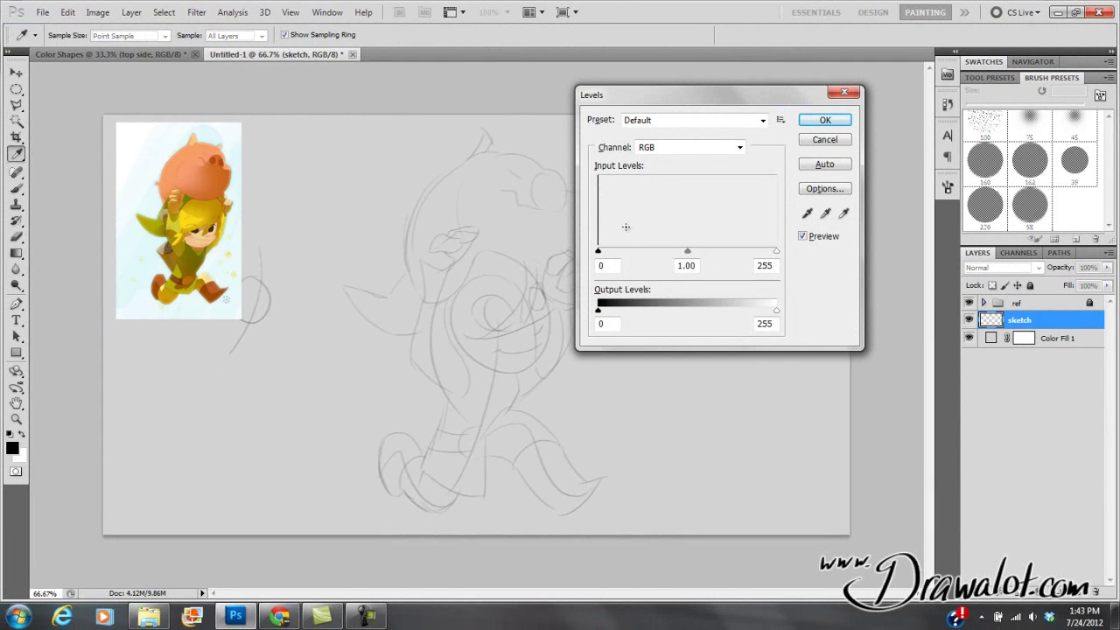
{"action": "left_click_drag", "start_coordinate": [776, 251], "coordinate": [604, 264]}
{"action": "left_click", "coordinate": [824, 141]}
{"action": "key", "text": "b"}
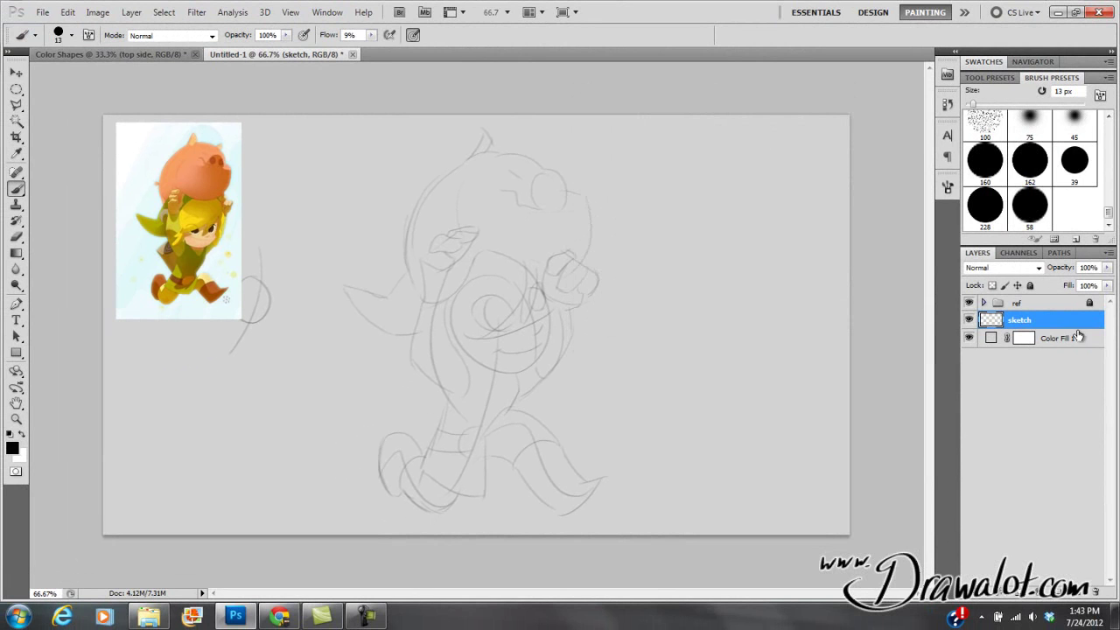
Duplicate the sketch layer four times to darken the lines and merge all five sketch layers into one
{"action": "left_click_drag", "start_coordinate": [998, 328], "coordinate": [992, 320]}
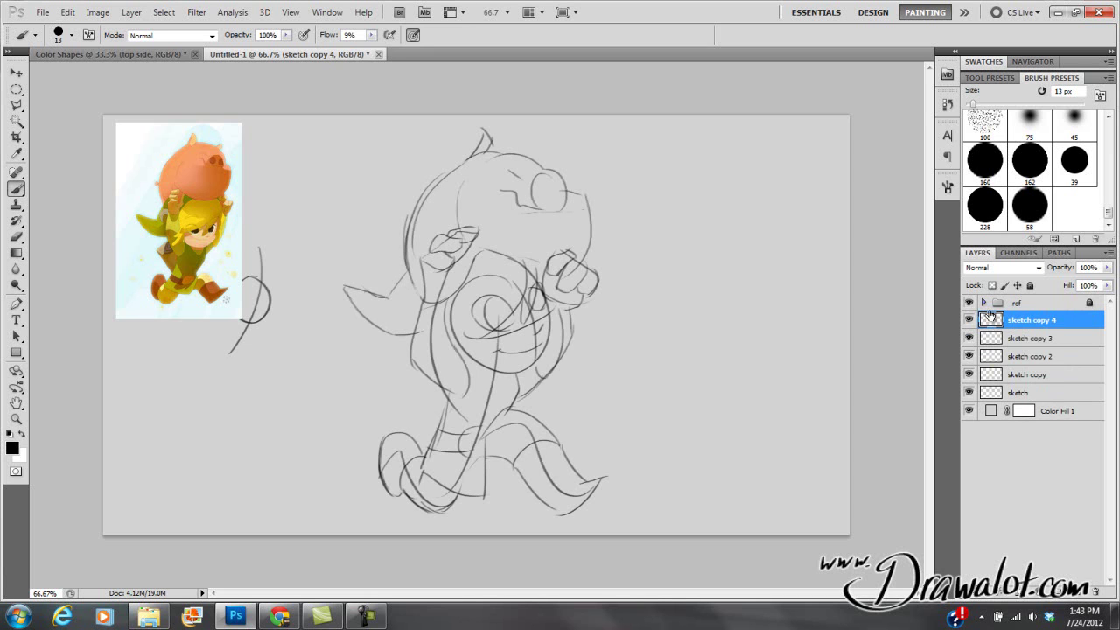
{"action": "left_click", "coordinate": [992, 390], "text": "shift"}
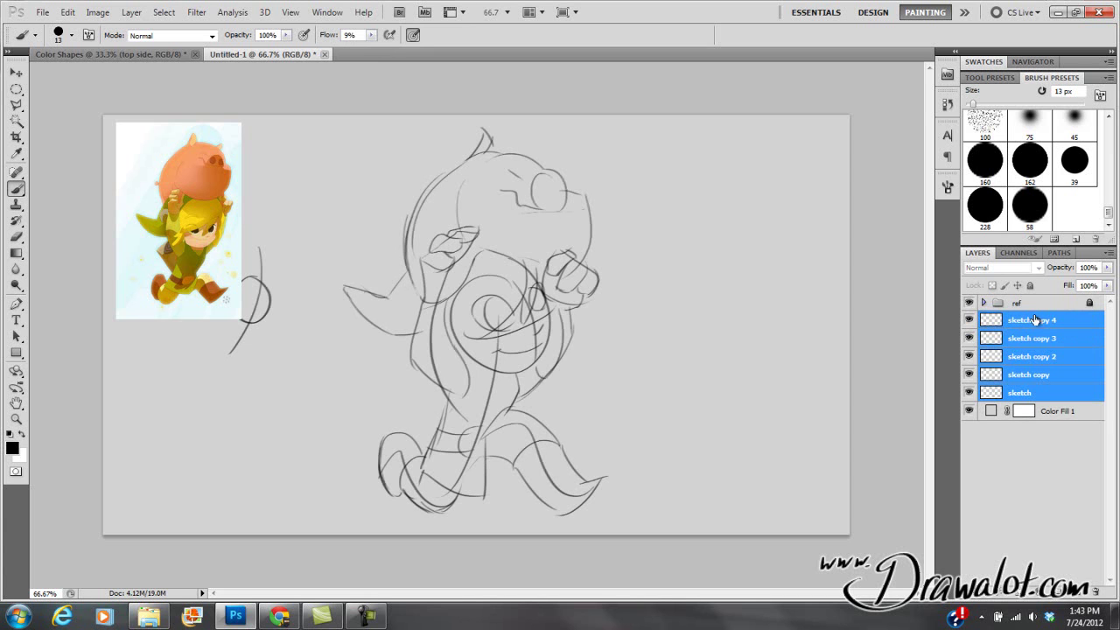
{"action": "left_click", "coordinate": [1109, 253]}
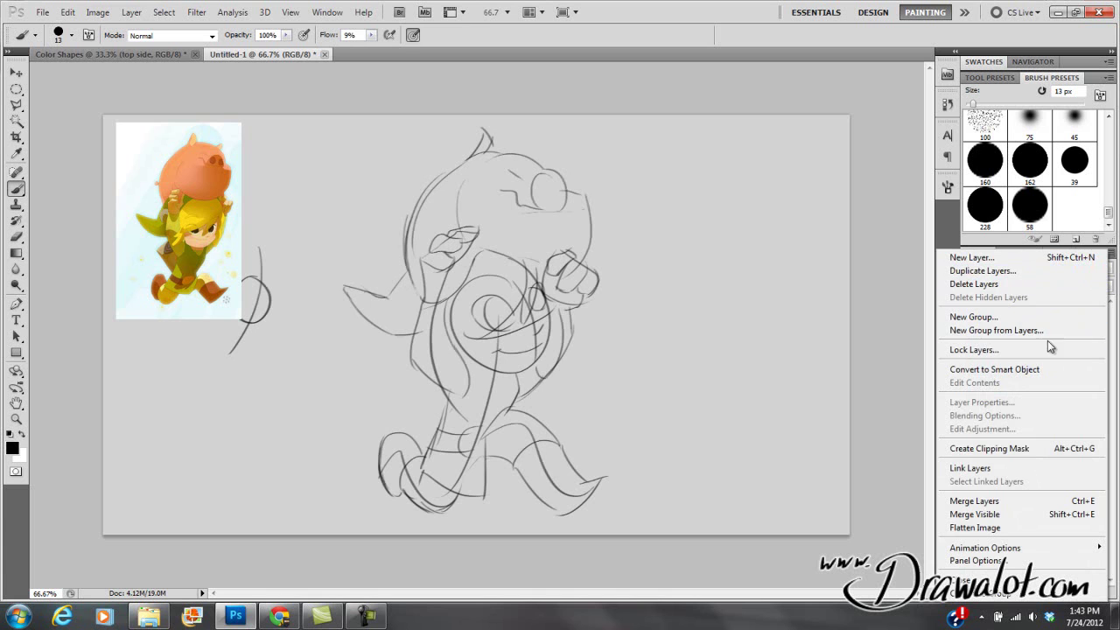
{"action": "left_click", "coordinate": [986, 503]}
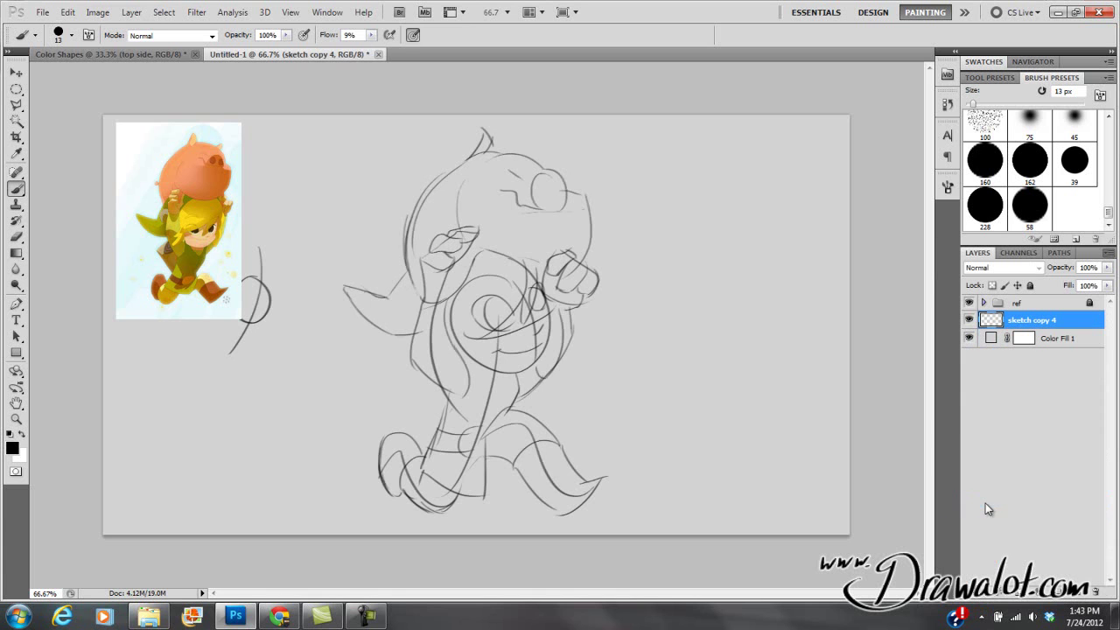
{"action": "left_click", "coordinate": [968, 320]}
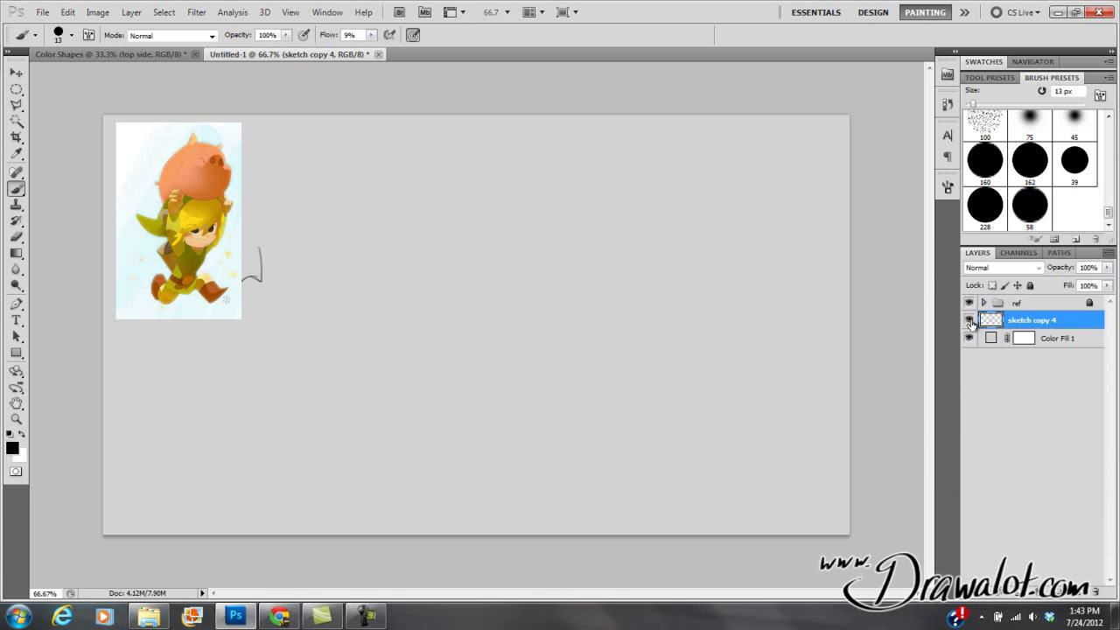
{"action": "left_click", "coordinate": [969, 321]}
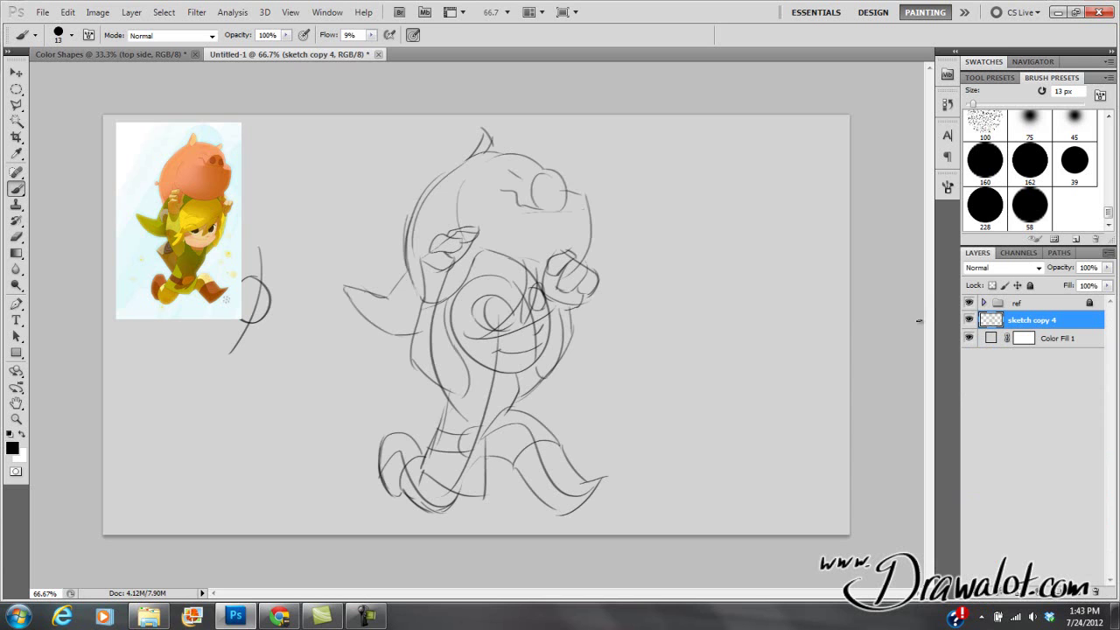
Set the eraser to 17% flow and 0% hardness and erase overlapping construction lines on the back arm, face and torso
{"action": "key", "text": "e"}
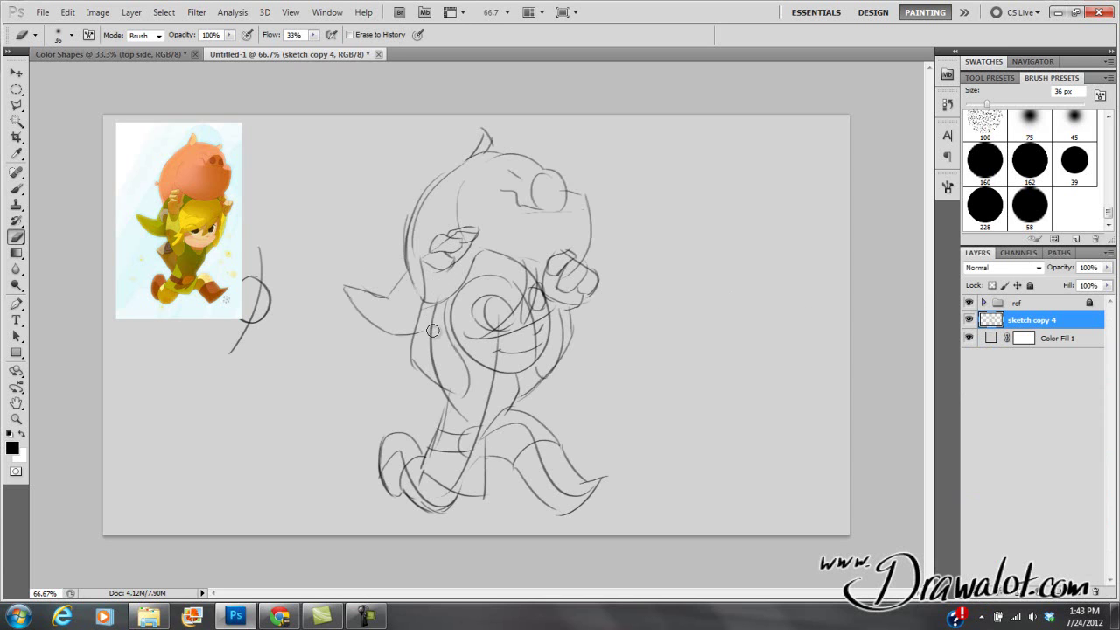
{"action": "left_click_drag", "start_coordinate": [435, 322], "coordinate": [440, 356]}
{"action": "left_click", "coordinate": [312, 35]}
{"action": "left_click_drag", "start_coordinate": [312, 52], "coordinate": [306, 56]}
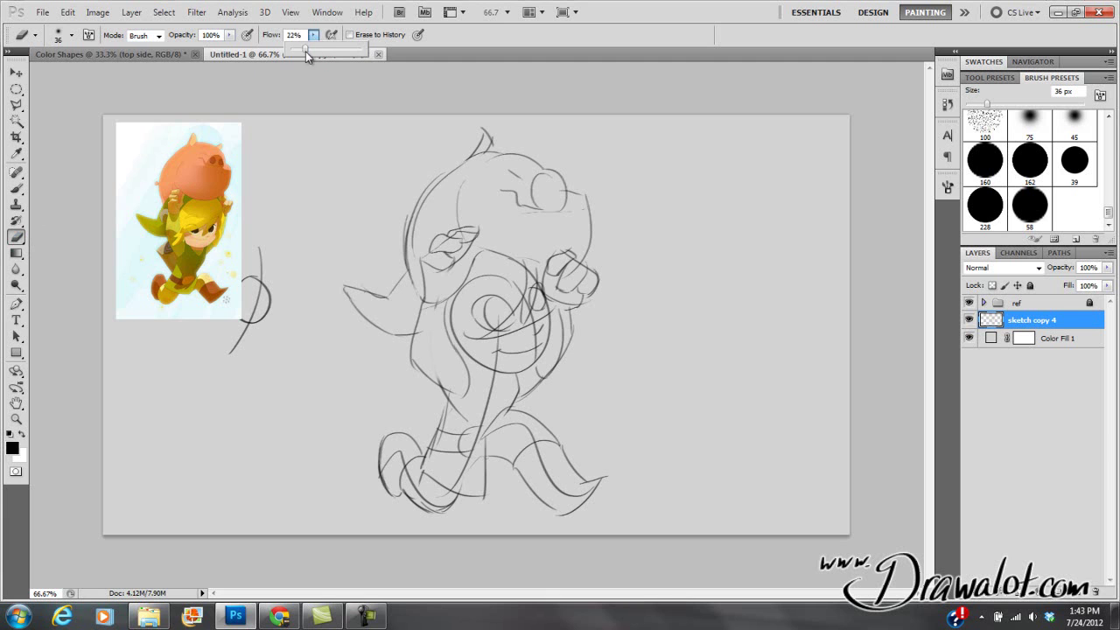
{"action": "left_click", "coordinate": [72, 35]}
{"action": "left_click_drag", "start_coordinate": [39, 103], "coordinate": [20, 104]}
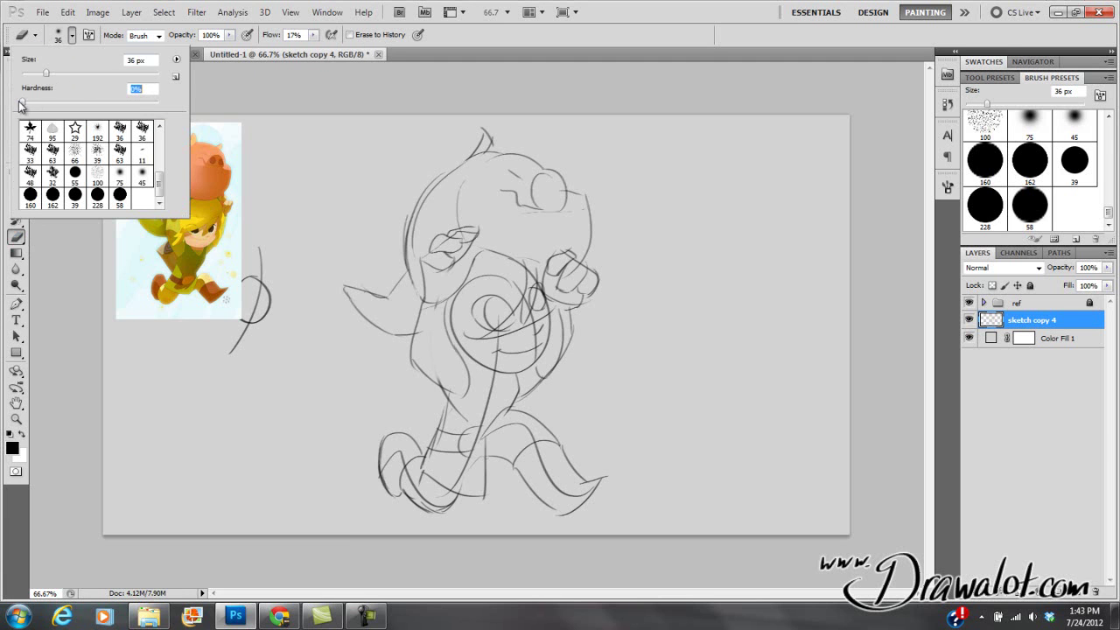
{"action": "left_click", "coordinate": [435, 315]}
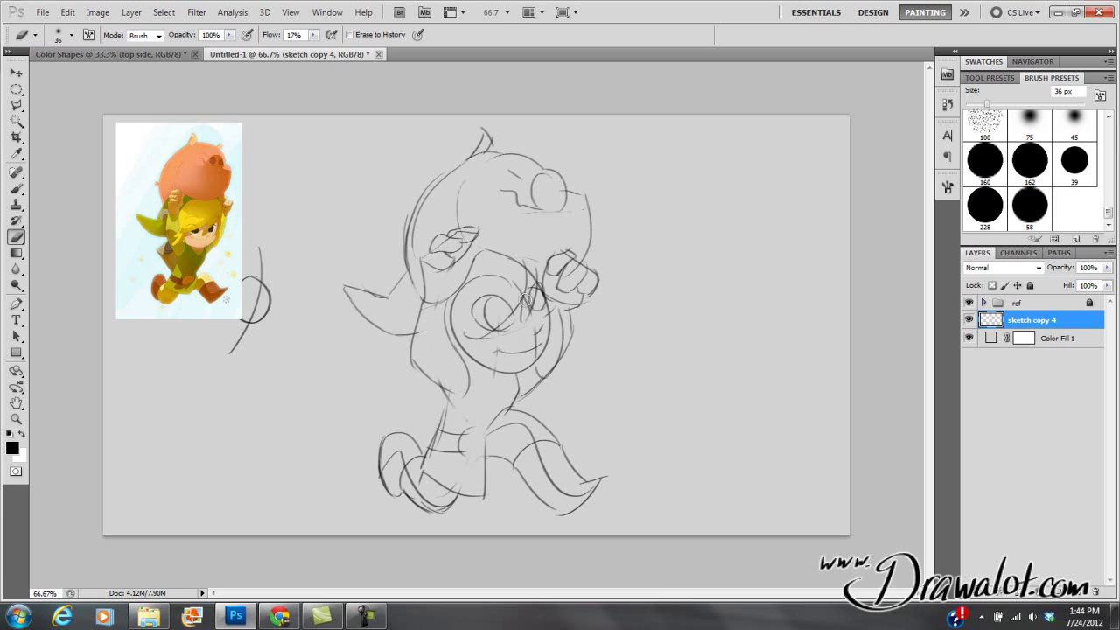
Examine the character's face up close and return to the view of the whole canvas
{"action": "key", "text": "b"}
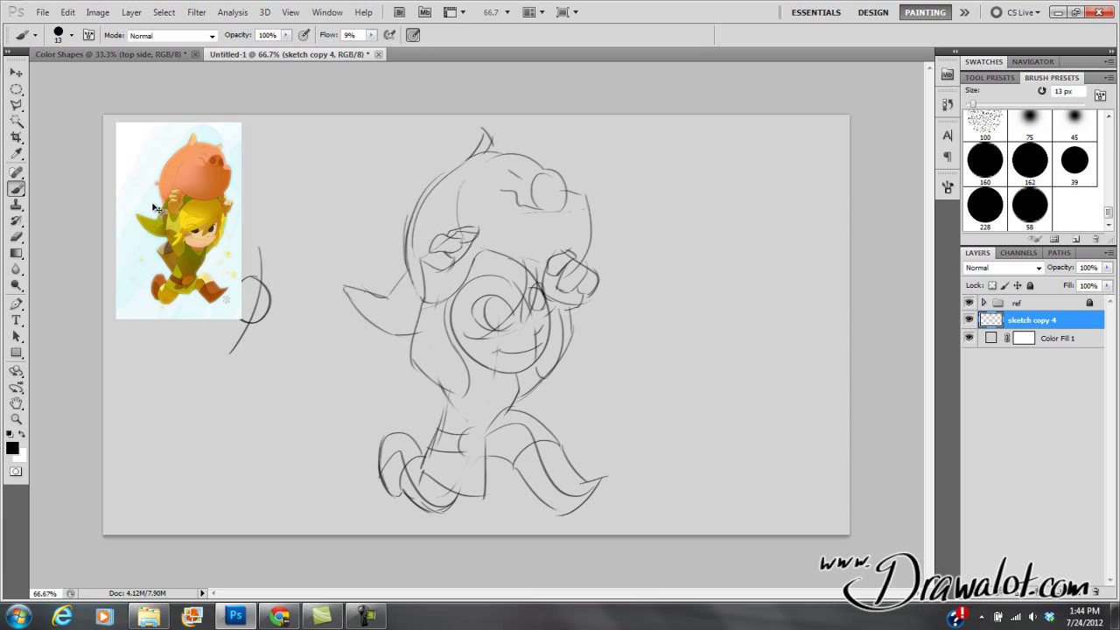
{"action": "left_click", "coordinate": [491, 345]}
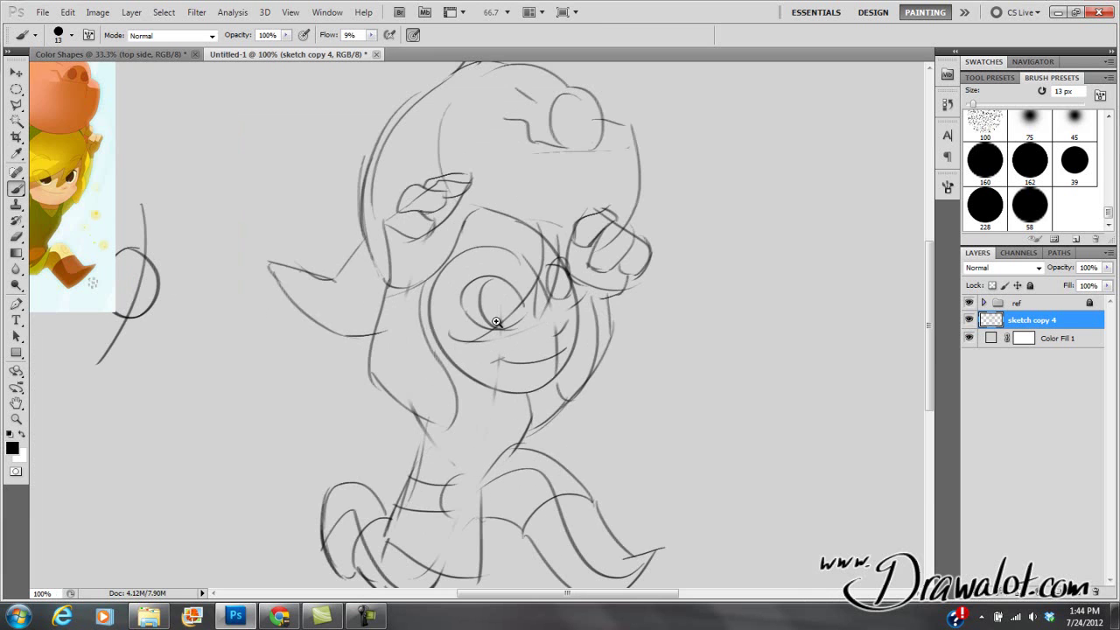
{"action": "left_click", "coordinate": [508, 317]}
{"action": "left_click", "coordinate": [504, 316]}
{"action": "left_click_drag", "start_coordinate": [504, 317], "coordinate": [669, 287]}
{"action": "left_click", "coordinate": [460, 321], "text": "ctrl+alt"}
{"action": "left_click", "coordinate": [468, 318], "text": "ctrl+alt"}
{"action": "left_click", "coordinate": [467, 318], "text": "ctrl+alt"}
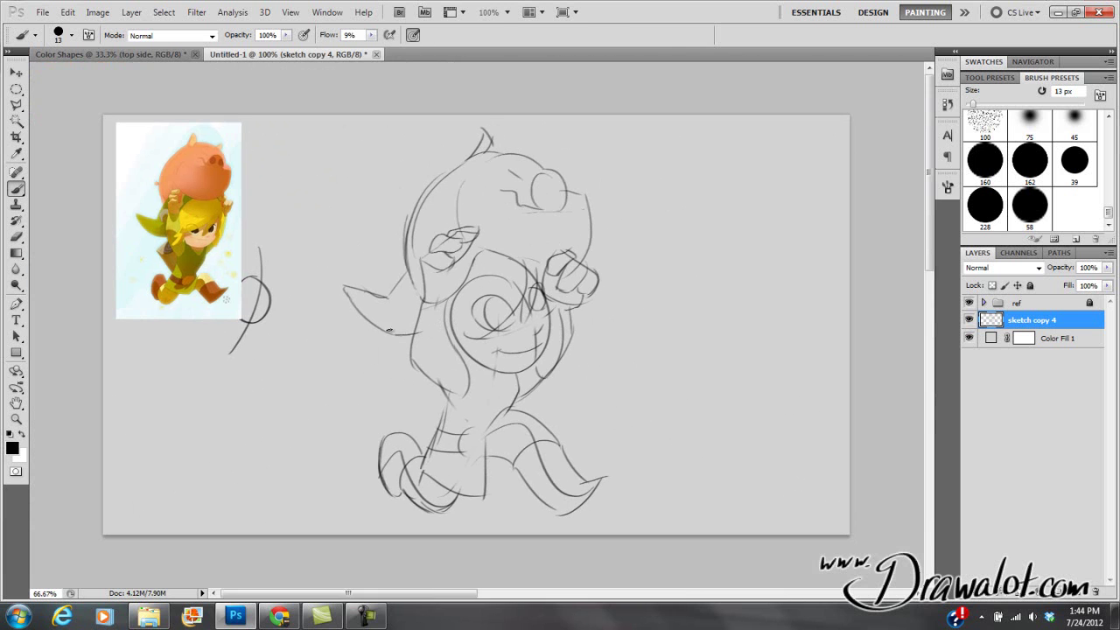
Examine the head, hands and arms of the sketch at 200% magnification with the Zoom and Hand tools
{"action": "left_click", "coordinate": [16, 404]}
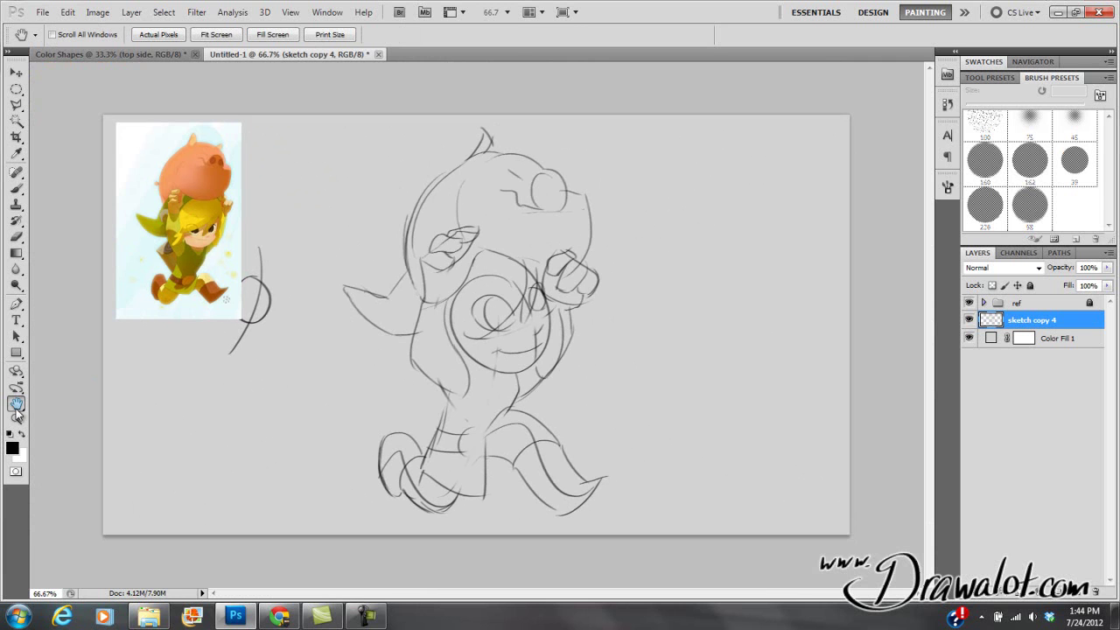
{"action": "left_click", "coordinate": [19, 418]}
{"action": "left_click", "coordinate": [525, 292]}
{"action": "left_click", "coordinate": [508, 306]}
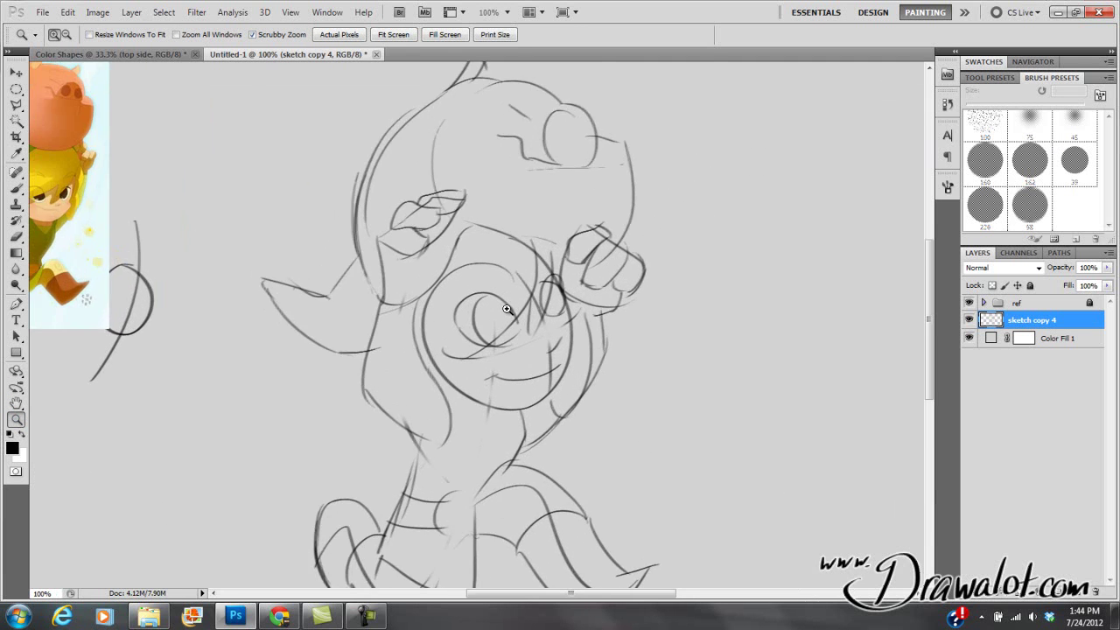
{"action": "left_click", "coordinate": [16, 404]}
{"action": "left_click_drag", "start_coordinate": [351, 356], "coordinate": [500, 295]}
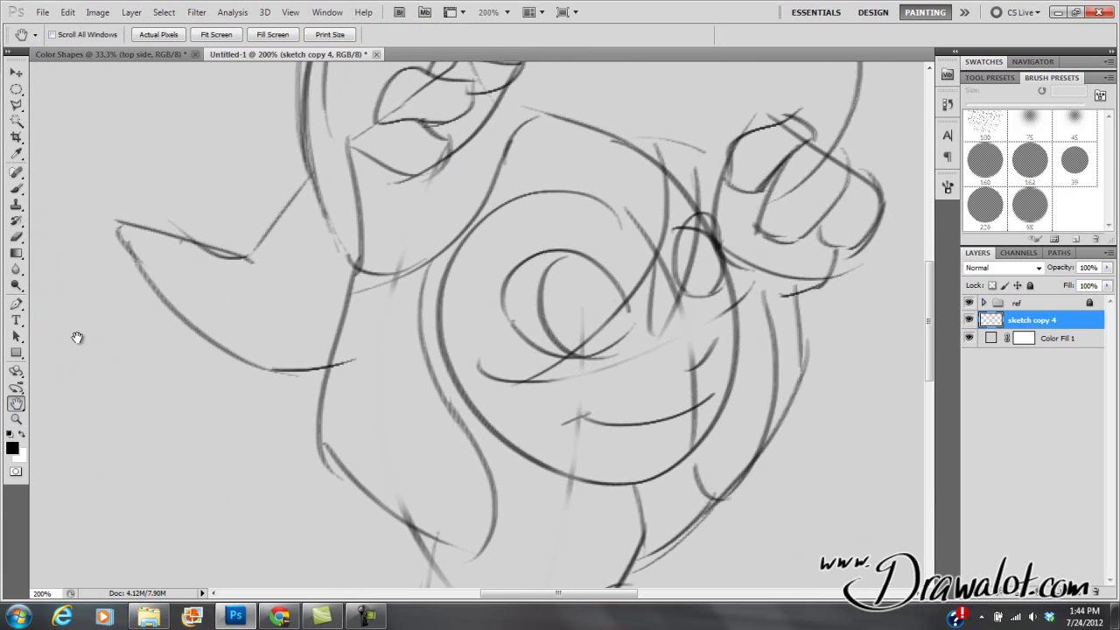
{"action": "left_click_drag", "start_coordinate": [619, 388], "coordinate": [523, 387]}
{"action": "scroll", "coordinate": [523, 388], "scroll_direction": "down", "scroll_amount": 2}
{"action": "scroll", "coordinate": [550, 342], "scroll_direction": "up", "scroll_amount": 2}
{"action": "scroll", "coordinate": [542, 347], "scroll_direction": "down", "scroll_amount": 2}
{"action": "scroll", "coordinate": [542, 350], "scroll_direction": "up", "scroll_amount": 1}
{"action": "scroll", "coordinate": [577, 324], "scroll_direction": "down", "scroll_amount": 2}
{"action": "scroll", "coordinate": [638, 300], "scroll_direction": "up", "scroll_amount": 1}
{"action": "left_click_drag", "start_coordinate": [645, 288], "coordinate": [420, 333]}
{"action": "scroll", "coordinate": [608, 257], "scroll_direction": "up", "scroll_amount": 1}
{"action": "left_click_drag", "start_coordinate": [608, 257], "coordinate": [546, 393]}
{"action": "scroll", "coordinate": [547, 350], "scroll_direction": "down", "scroll_amount": 1}
{"action": "left_click_drag", "start_coordinate": [553, 315], "coordinate": [582, 468]}
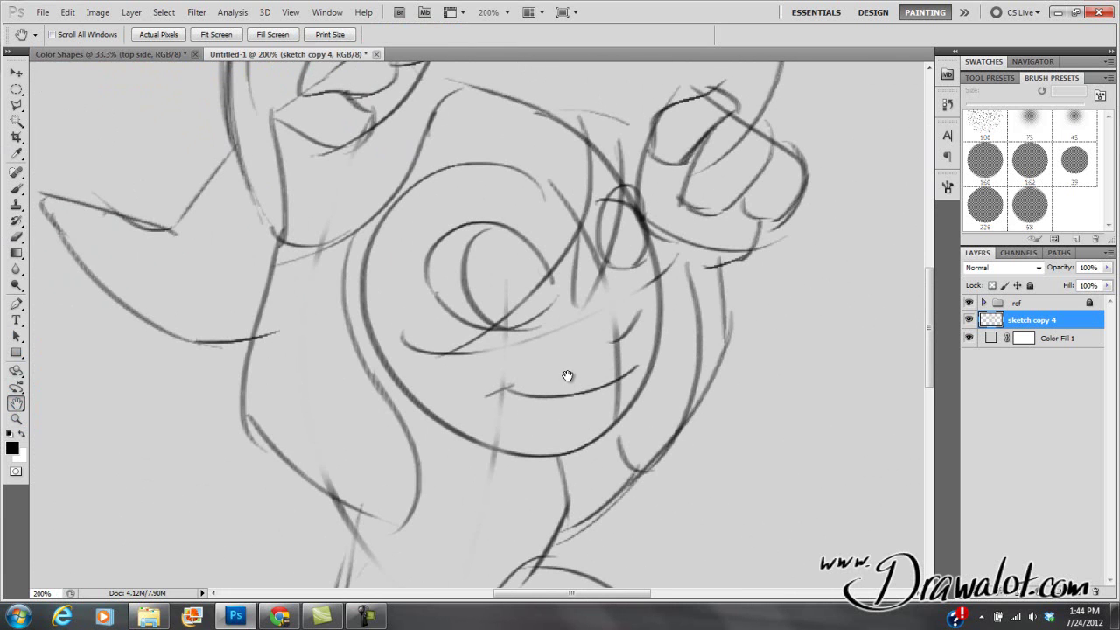
Compare the face sketch at 300%, 100% and 200% magnification
{"action": "left_click", "coordinate": [509, 308], "text": "ctrl"}
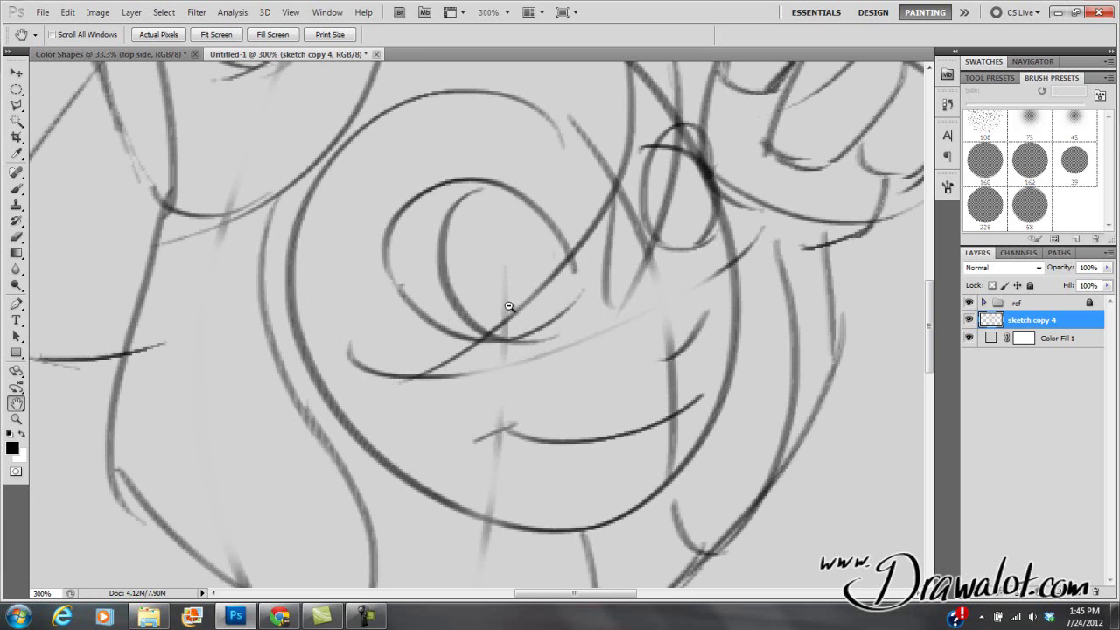
{"action": "left_click", "coordinate": [508, 312], "text": "alt"}
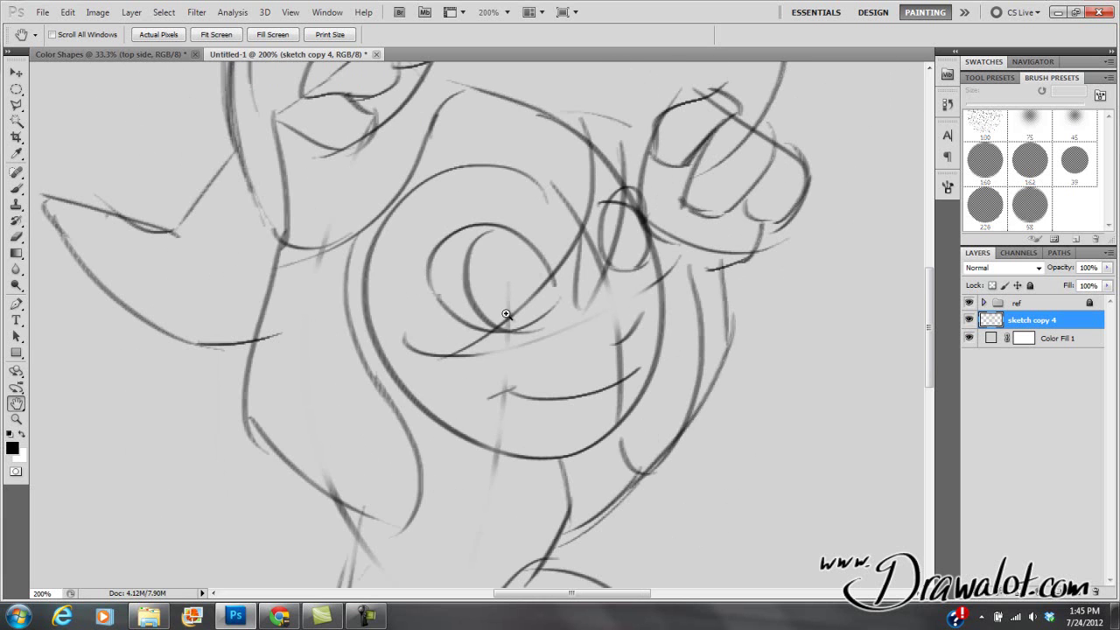
{"action": "left_click", "coordinate": [507, 315], "text": "alt"}
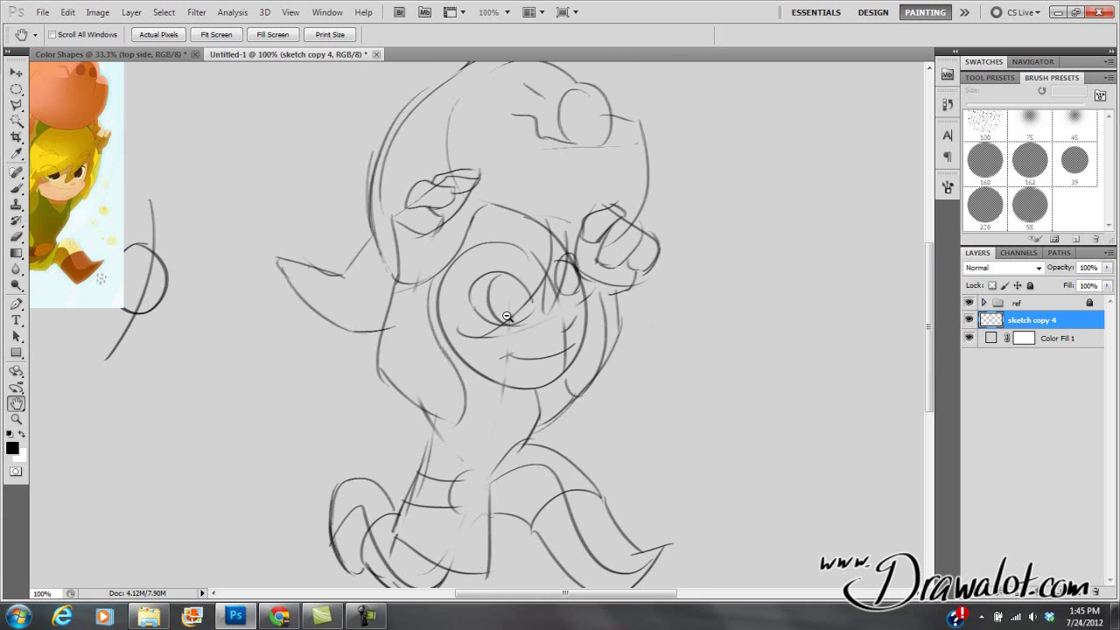
{"action": "left_click", "coordinate": [509, 319], "text": "ctrl"}
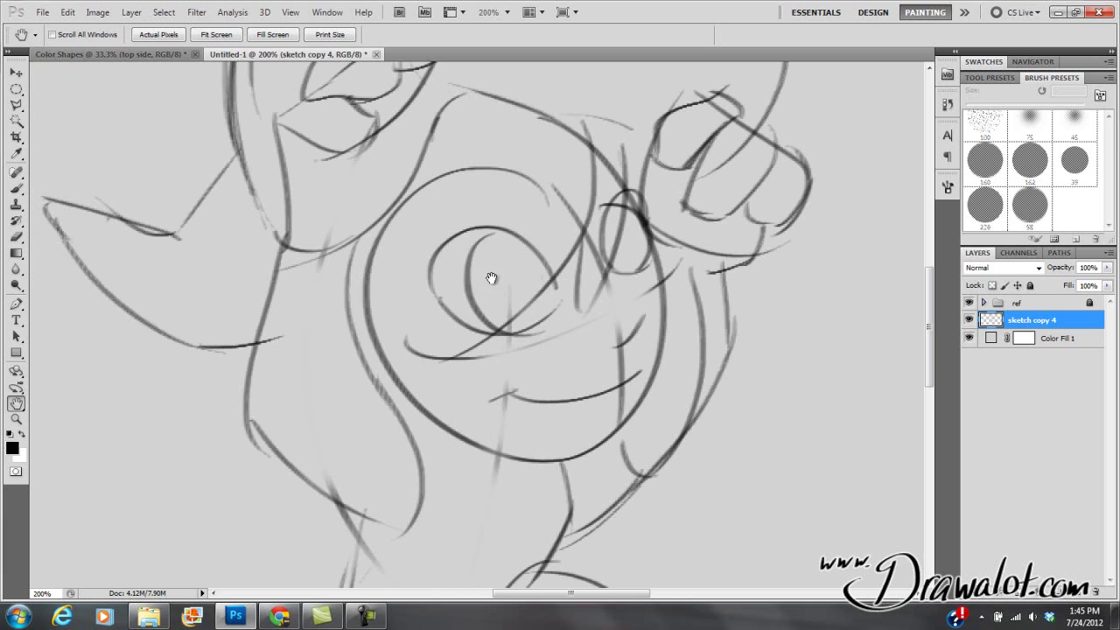
{"action": "mouse_move", "coordinate": [461, 300]}
{"action": "left_mouse_down"}
{"action": "mouse_move", "coordinate": [465, 332]}
{"action": "mouse_move", "coordinate": [325, 380]}
{"action": "mouse_move", "coordinate": [679, 280]}
{"action": "mouse_move", "coordinate": [698, 243]}
{"action": "mouse_move", "coordinate": [567, 433]}
{"action": "mouse_move", "coordinate": [603, 535]}
{"action": "mouse_move", "coordinate": [602, 426]}
{"action": "mouse_move", "coordinate": [577, 291]}
{"action": "mouse_move", "coordinate": [565, 309]}
{"action": "mouse_move", "coordinate": [610, 273]}
{"action": "left_mouse_up"}
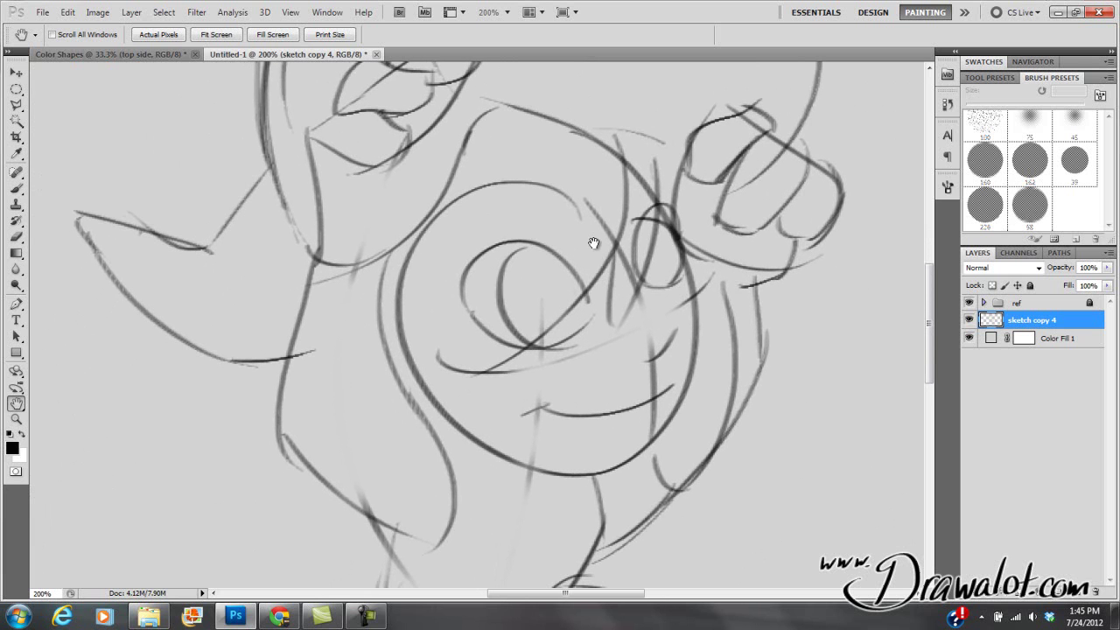
Hide the panels and erase the vertical construction line crossing the mouth on the character's face
{"action": "key", "text": "Tab"}
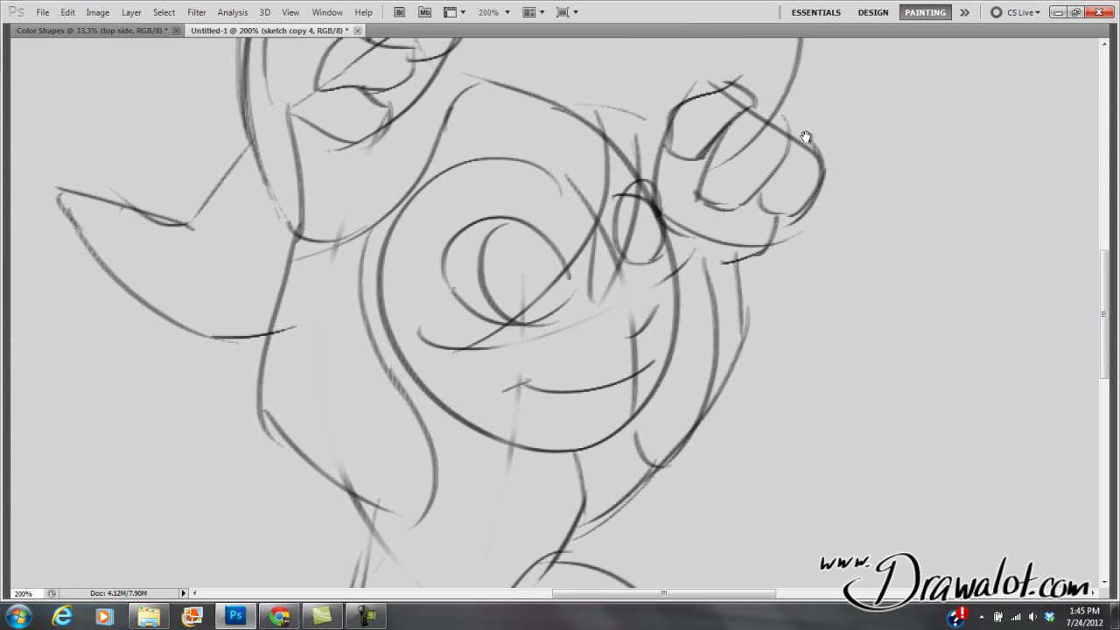
{"action": "key", "text": "Tab"}
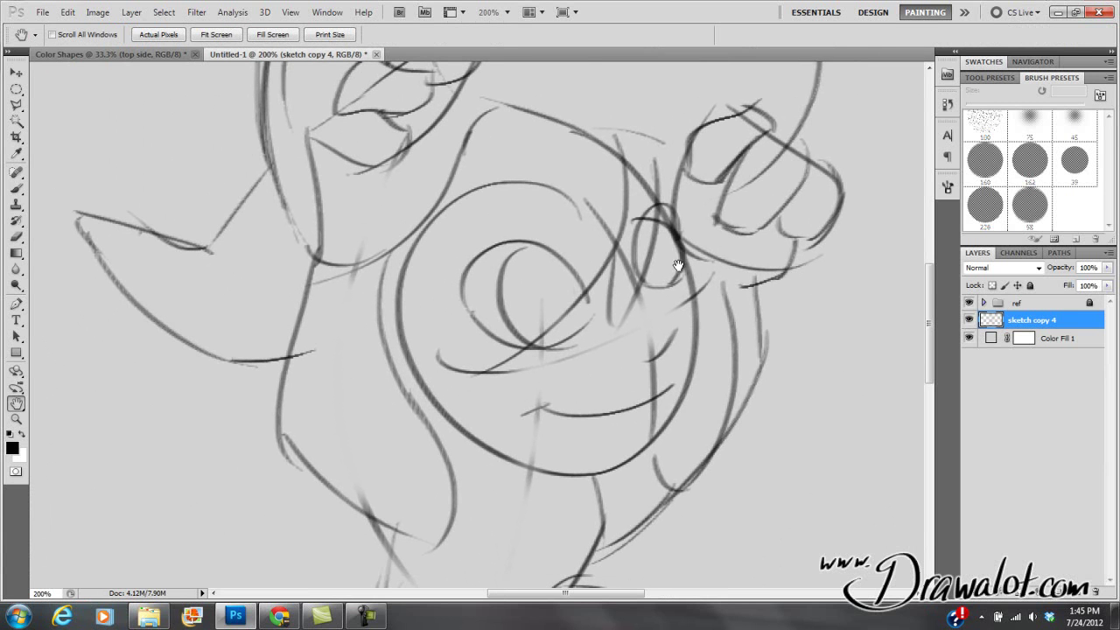
{"action": "key", "text": "b"}
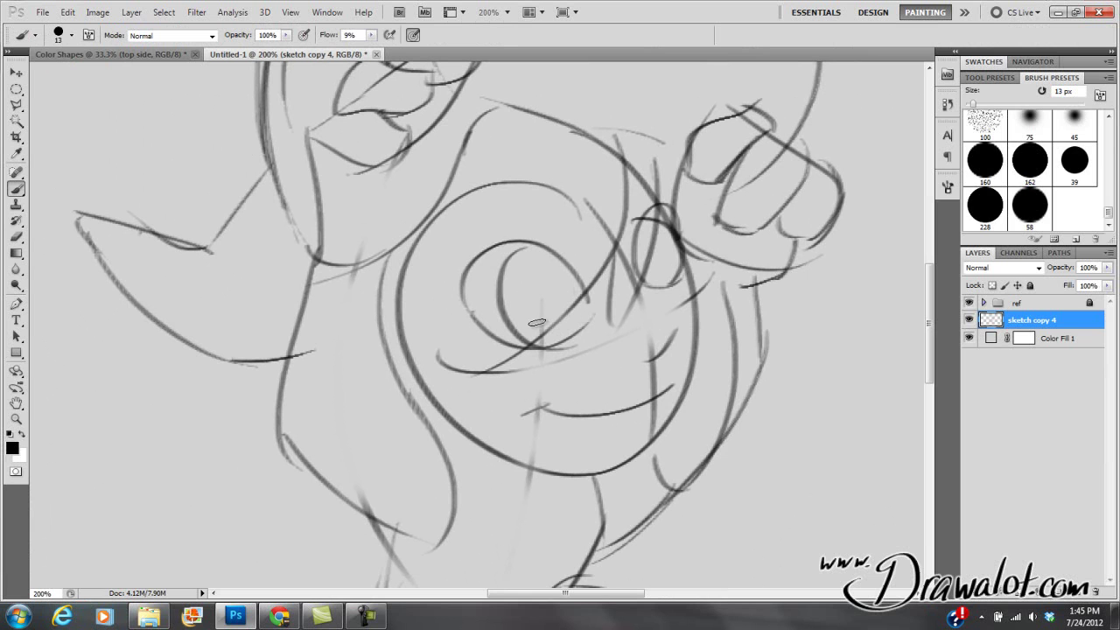
{"action": "key", "text": "Tab"}
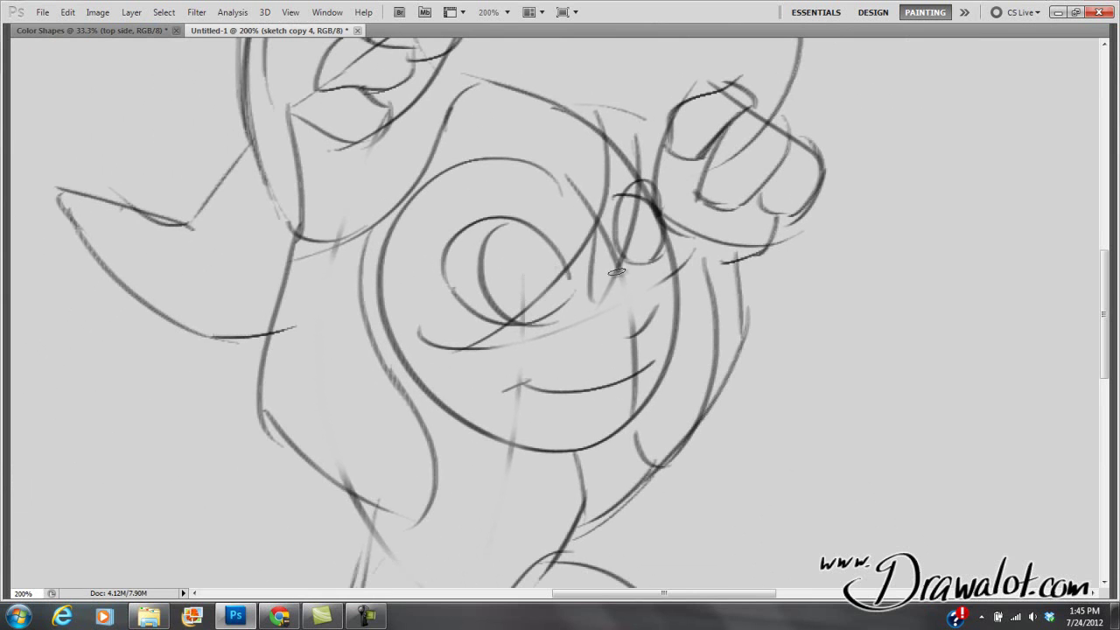
{"action": "left_click_drag", "start_coordinate": [672, 345], "coordinate": [698, 43]}
{"action": "mouse_move", "coordinate": [600, 247]}
{"action": "left_mouse_down"}
{"action": "mouse_move", "coordinate": [525, 298]}
{"action": "mouse_move", "coordinate": [612, 236]}
{"action": "mouse_move", "coordinate": [639, 192]}
{"action": "left_mouse_up"}
{"action": "mouse_move", "coordinate": [298, 349]}
{"action": "left_mouse_down"}
{"action": "mouse_move", "coordinate": [293, 363]}
{"action": "mouse_move", "coordinate": [280, 341]}
{"action": "mouse_move", "coordinate": [263, 398]}
{"action": "left_mouse_up"}
{"action": "mouse_move", "coordinate": [338, 412]}
{"action": "left_mouse_down"}
{"action": "mouse_move", "coordinate": [326, 437]}
{"action": "mouse_move", "coordinate": [399, 484]}
{"action": "mouse_move", "coordinate": [376, 477]}
{"action": "mouse_move", "coordinate": [325, 420]}
{"action": "mouse_move", "coordinate": [332, 432]}
{"action": "left_mouse_up"}
{"action": "mouse_move", "coordinate": [724, 370]}
{"action": "left_mouse_down"}
{"action": "mouse_move", "coordinate": [718, 340]}
{"action": "mouse_move", "coordinate": [702, 350]}
{"action": "mouse_move", "coordinate": [720, 355]}
{"action": "mouse_move", "coordinate": [749, 412]}
{"action": "mouse_move", "coordinate": [805, 457]}
{"action": "mouse_move", "coordinate": [770, 453]}
{"action": "mouse_move", "coordinate": [675, 283]}
{"action": "mouse_move", "coordinate": [608, 267]}
{"action": "mouse_move", "coordinate": [584, 288]}
{"action": "mouse_move", "coordinate": [603, 265]}
{"action": "mouse_move", "coordinate": [655, 290]}
{"action": "mouse_move", "coordinate": [645, 255]}
{"action": "mouse_move", "coordinate": [608, 266]}
{"action": "mouse_move", "coordinate": [645, 428]}
{"action": "mouse_move", "coordinate": [617, 410]}
{"action": "mouse_move", "coordinate": [622, 351]}
{"action": "mouse_move", "coordinate": [652, 337]}
{"action": "mouse_move", "coordinate": [630, 365]}
{"action": "mouse_move", "coordinate": [636, 393]}
{"action": "left_mouse_up"}
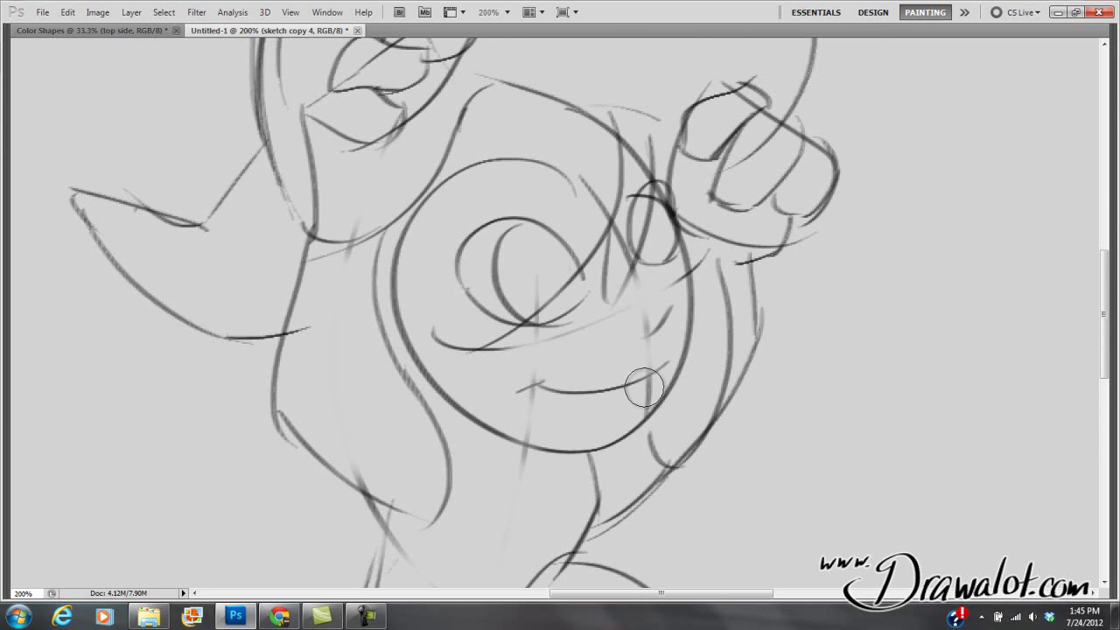
Darken the nose stroke and fade the upper arc of the face circle across the forehead
{"action": "left_click_drag", "start_coordinate": [642, 271], "coordinate": [615, 350]}
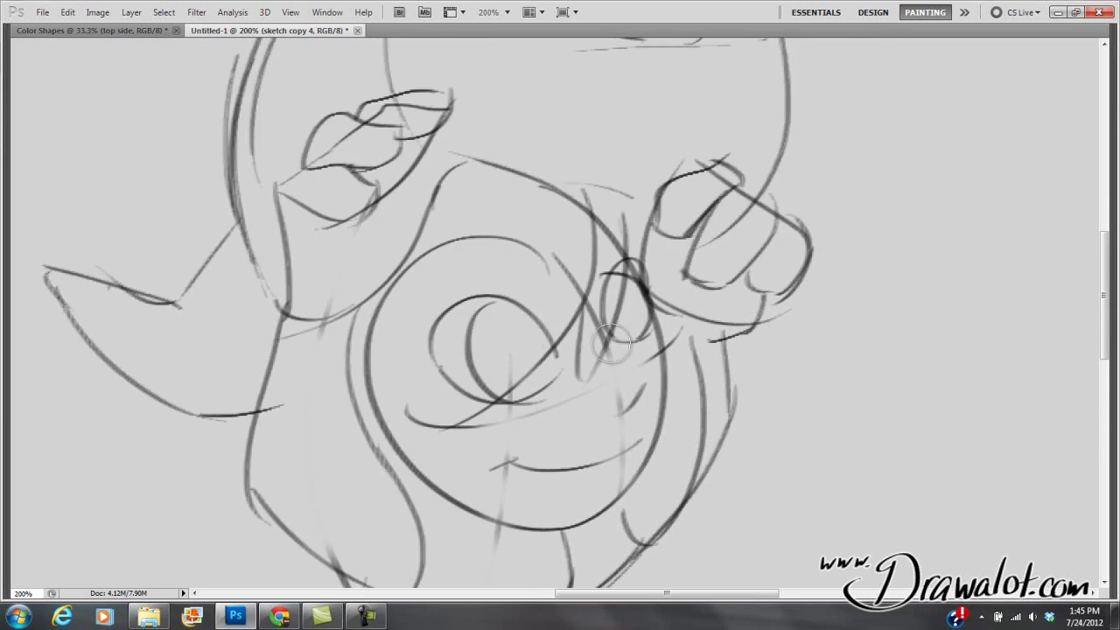
{"action": "mouse_move", "coordinate": [585, 219]}
{"action": "left_mouse_down"}
{"action": "mouse_move", "coordinate": [581, 324]}
{"action": "mouse_move", "coordinate": [615, 186]}
{"action": "left_mouse_up"}
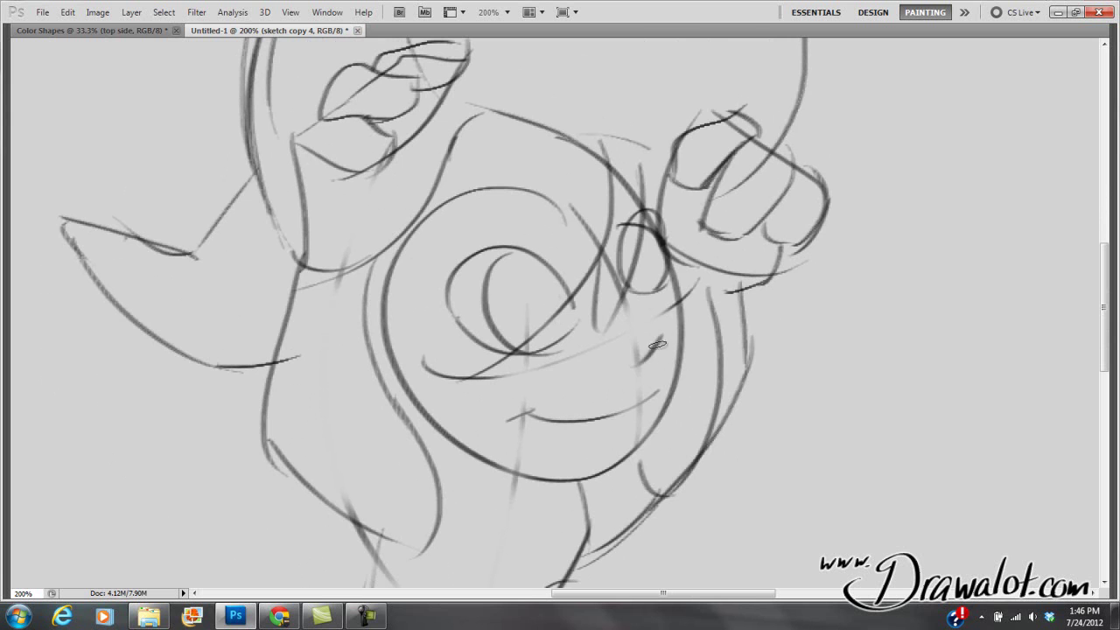
{"action": "left_click_drag", "start_coordinate": [621, 238], "coordinate": [577, 295]}
{"action": "mouse_move", "coordinate": [524, 259]}
{"action": "left_mouse_down"}
{"action": "mouse_move", "coordinate": [572, 292]}
{"action": "mouse_move", "coordinate": [510, 278]}
{"action": "mouse_move", "coordinate": [503, 292]}
{"action": "mouse_move", "coordinate": [588, 328]}
{"action": "mouse_move", "coordinate": [578, 305]}
{"action": "mouse_move", "coordinate": [567, 311]}
{"action": "mouse_move", "coordinate": [567, 278]}
{"action": "left_mouse_up"}
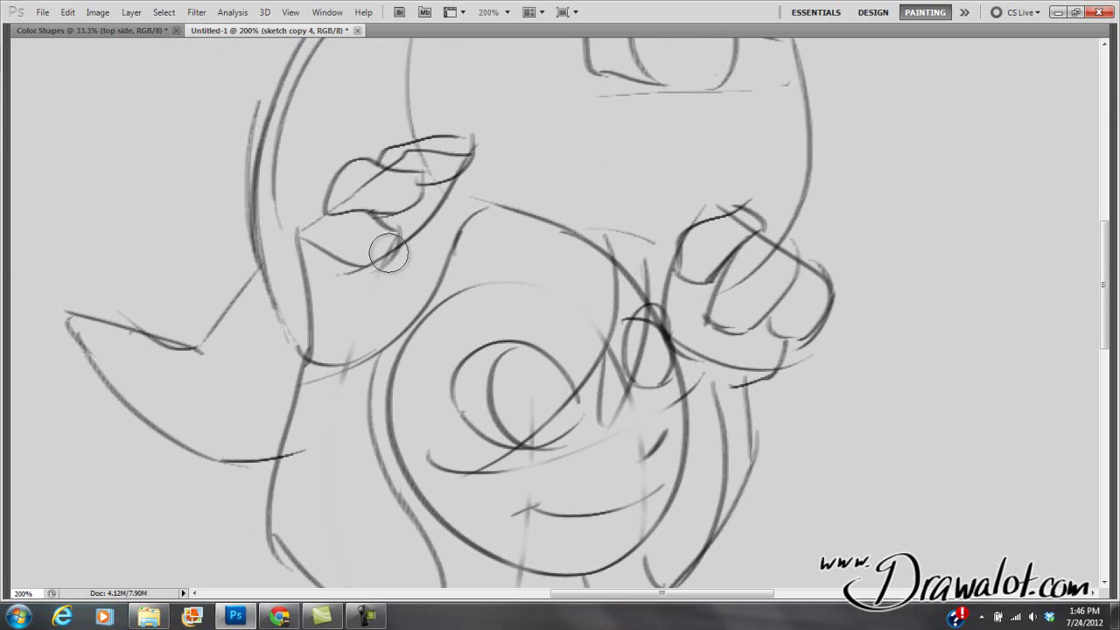
Thicken the inner contour of the raised arm beside the forehead with dark brush strokes
{"action": "key", "text": "b"}
{"action": "mouse_move", "coordinate": [512, 220]}
{"action": "left_mouse_down"}
{"action": "mouse_move", "coordinate": [476, 204]}
{"action": "mouse_move", "coordinate": [470, 226]}
{"action": "mouse_move", "coordinate": [433, 227]}
{"action": "mouse_move", "coordinate": [462, 207]}
{"action": "mouse_move", "coordinate": [440, 217]}
{"action": "mouse_move", "coordinate": [484, 211]}
{"action": "mouse_move", "coordinate": [501, 221]}
{"action": "mouse_move", "coordinate": [413, 327]}
{"action": "mouse_move", "coordinate": [479, 236]}
{"action": "mouse_move", "coordinate": [437, 321]}
{"action": "mouse_move", "coordinate": [464, 244]}
{"action": "left_mouse_up"}
{"action": "key", "text": "bracketright"}
{"action": "key", "text": "bracketright"}
{"action": "key", "text": "bracketright"}
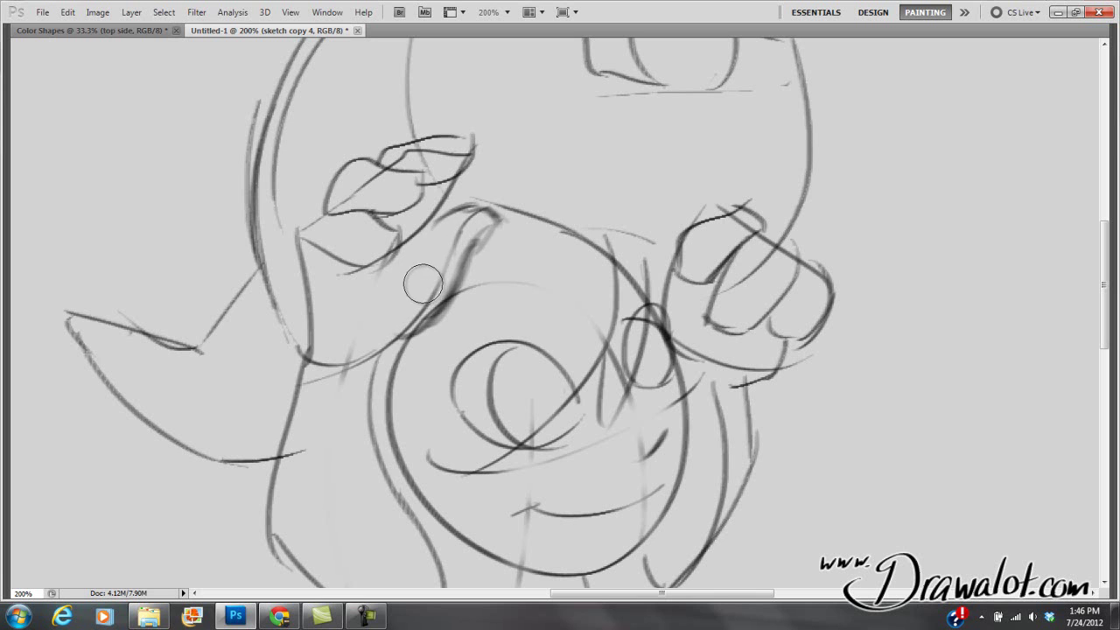
Erase the stray curve and diagonal line beside the reference picture
{"action": "left_click", "coordinate": [525, 297], "text": "alt"}
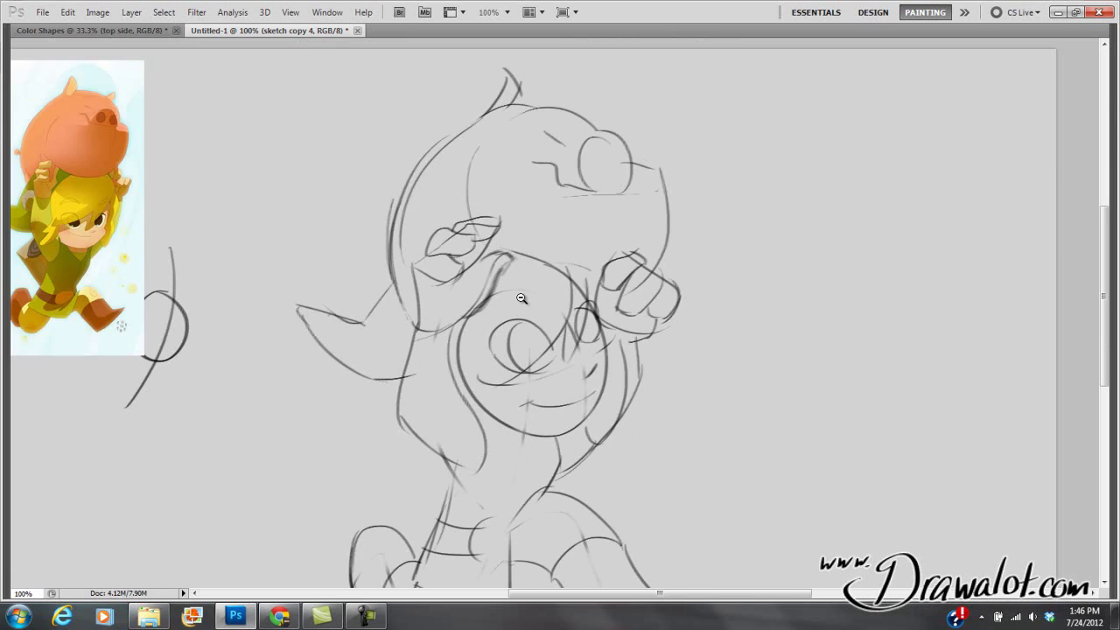
{"action": "left_click", "coordinate": [521, 297], "text": "alt"}
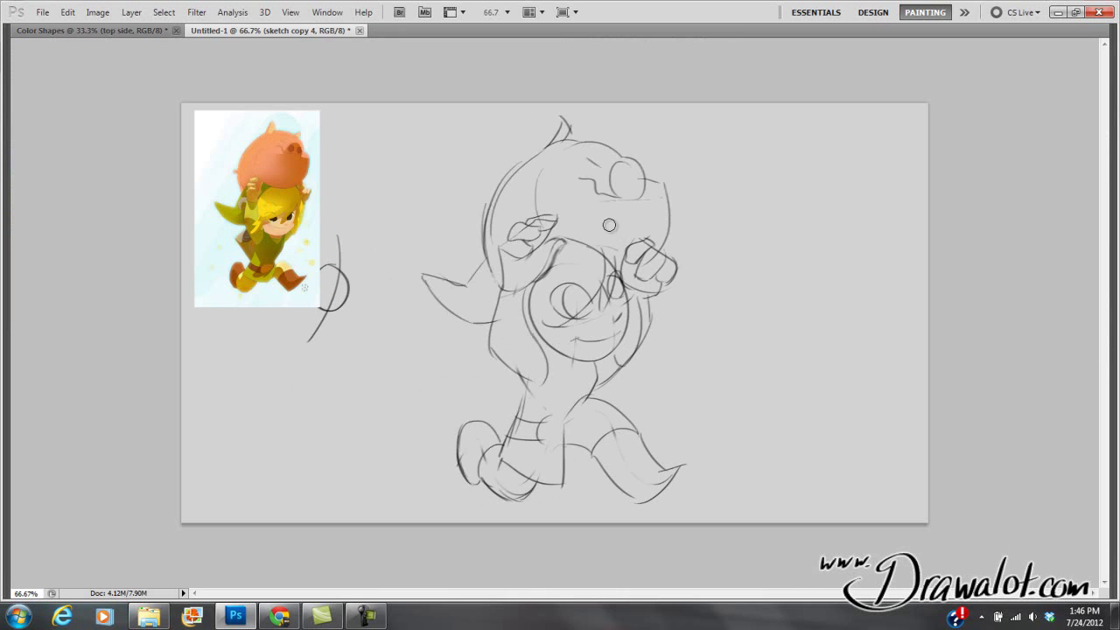
{"action": "key", "text": "space"}
{"action": "mouse_move", "coordinate": [350, 237]}
{"action": "left_mouse_down"}
{"action": "mouse_move", "coordinate": [325, 313]}
{"action": "mouse_move", "coordinate": [334, 280]}
{"action": "left_mouse_up"}
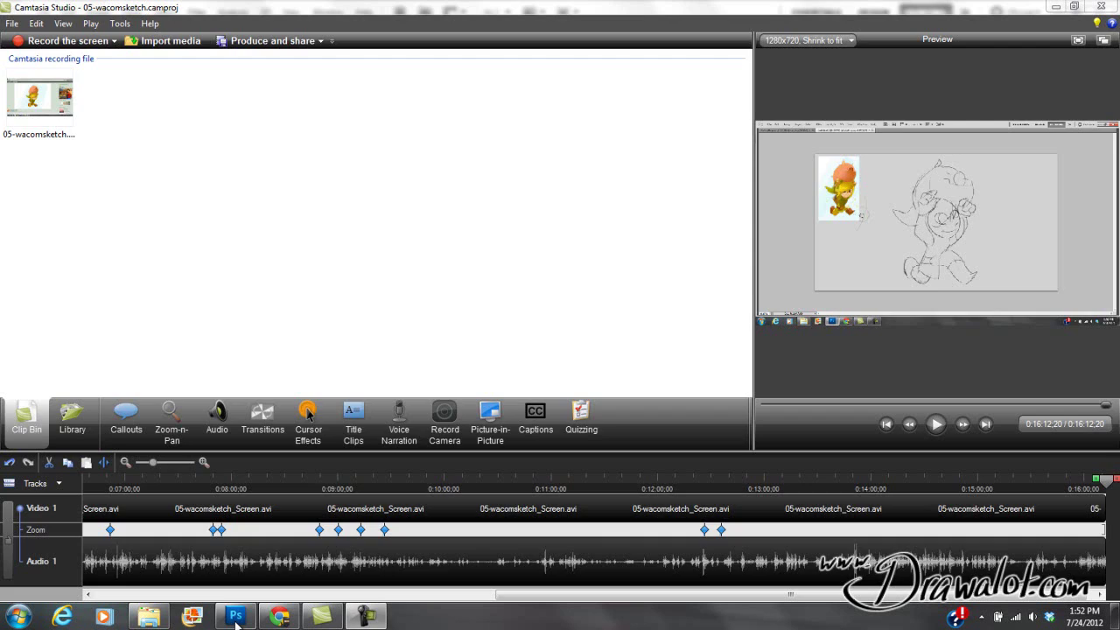
Switch back to Photoshop, show the panels and resample the image to a resolution of 300 pixels/inch
{"action": "left_click", "coordinate": [236, 617]}
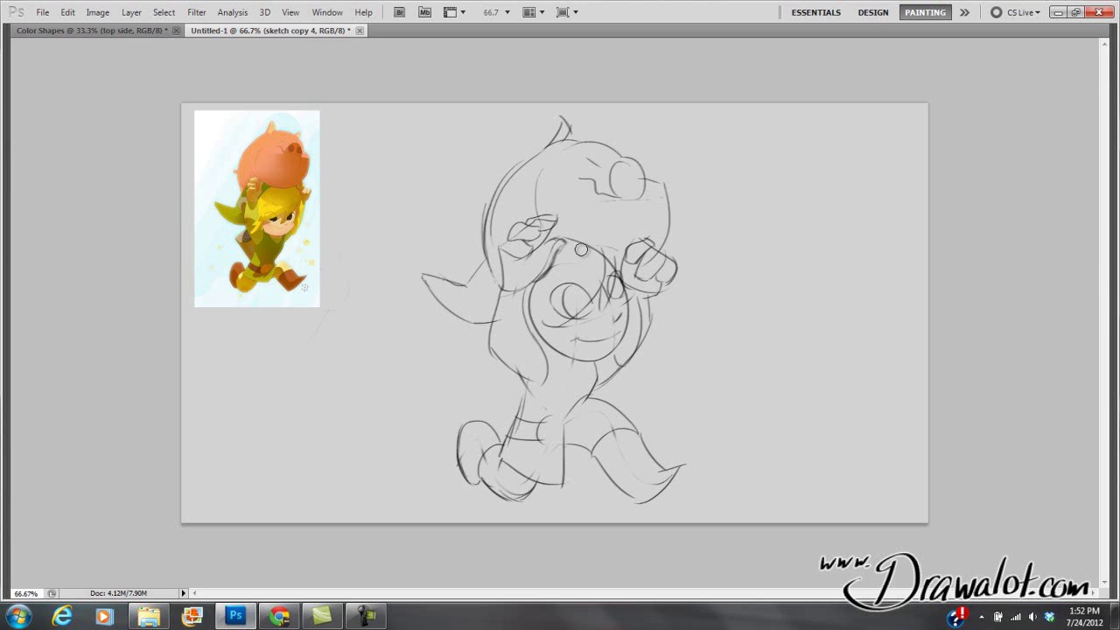
{"action": "key", "text": "Tab"}
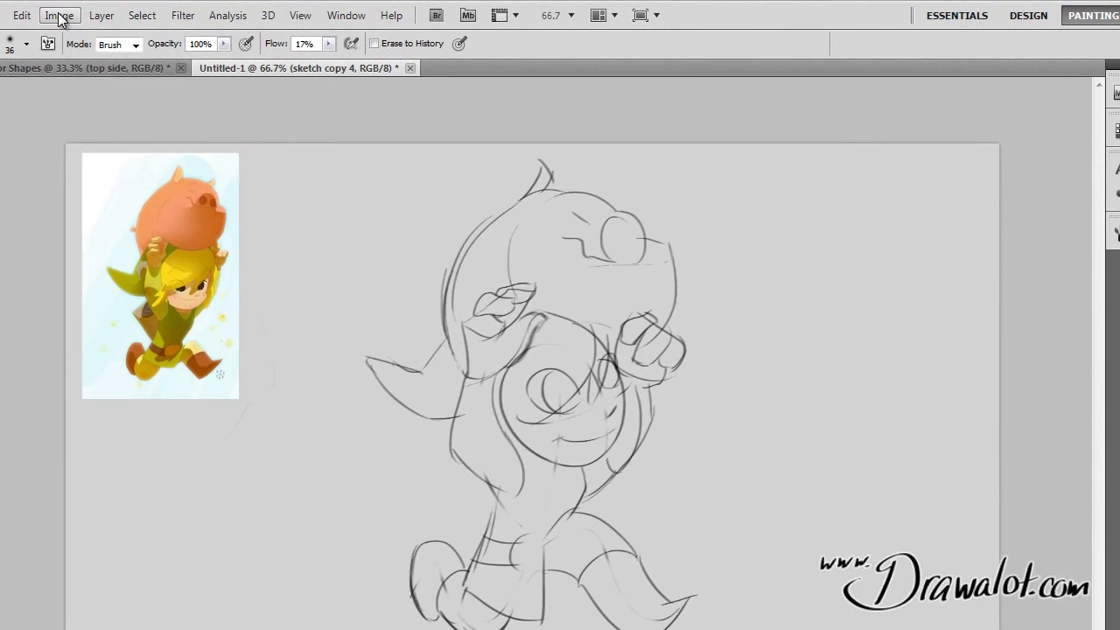
{"action": "left_click", "coordinate": [97, 12]}
{"action": "left_click", "coordinate": [62, 18]}
{"action": "left_click", "coordinate": [59, 21]}
{"action": "left_click", "coordinate": [79, 140]}
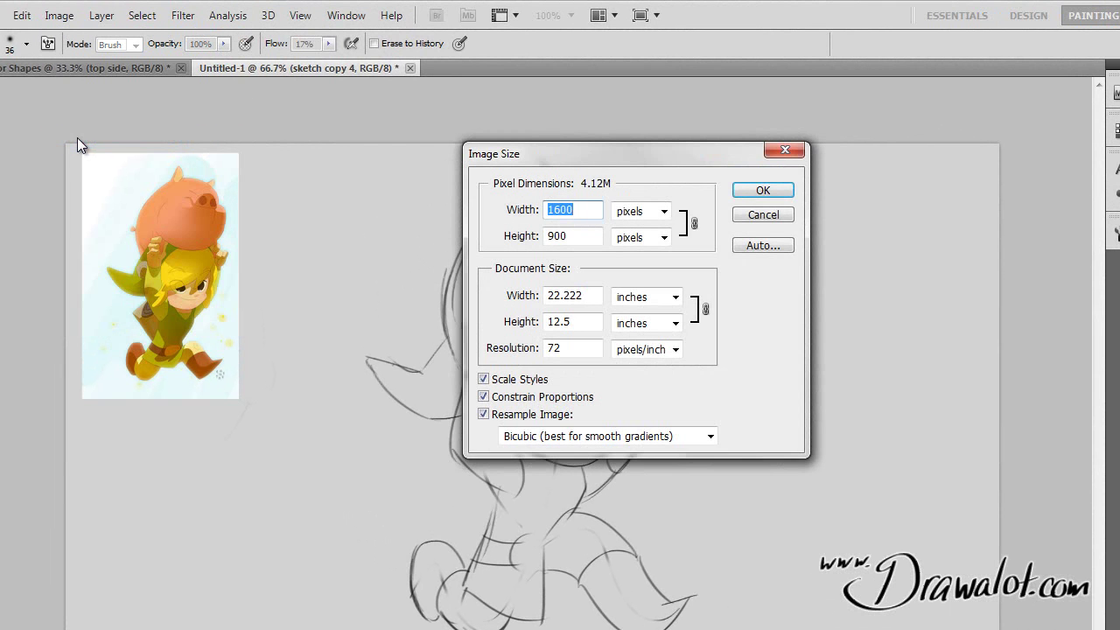
{"action": "double_click", "coordinate": [576, 348]}
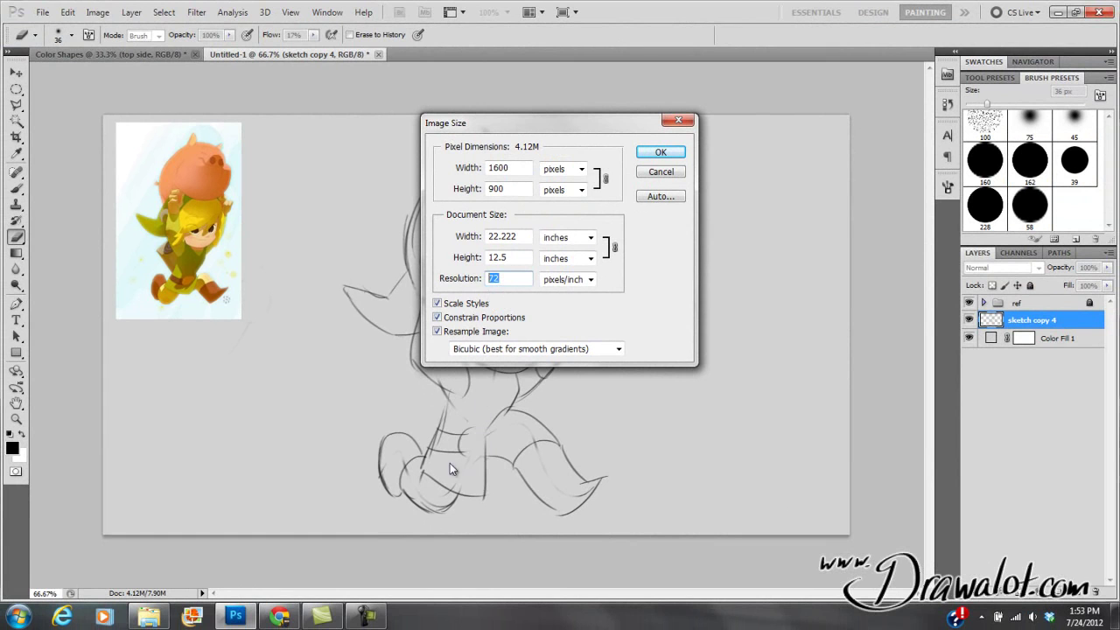
{"action": "type", "text": "300"}
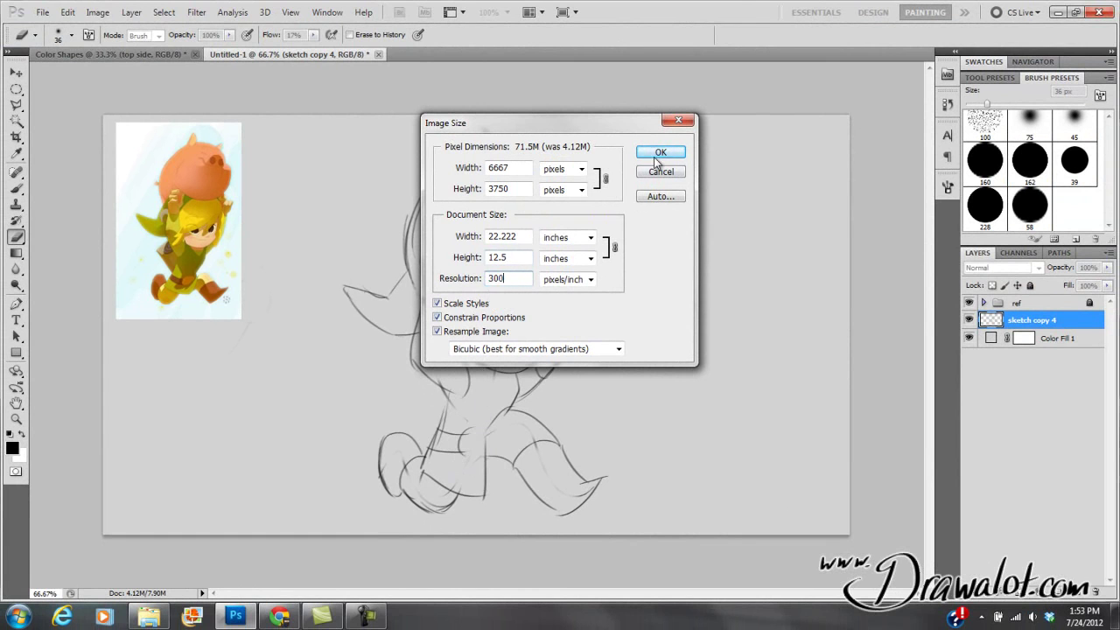
{"action": "left_click", "coordinate": [651, 159]}
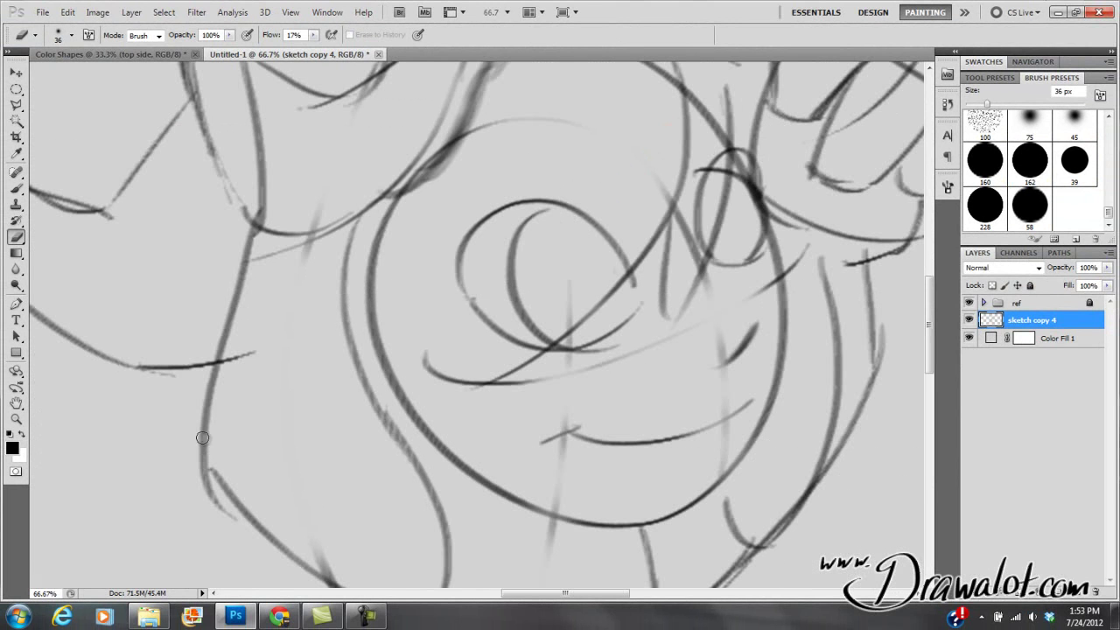
Examine the enlarged sketch at 25% magnification and check its resolution and pixel dimensions in the Image Size settings
{"action": "left_click", "coordinate": [461, 303], "text": "alt"}
{"action": "left_click", "coordinate": [461, 303], "text": "alt"}
{"action": "left_click", "coordinate": [488, 280], "text": "alt"}
{"action": "left_click", "coordinate": [490, 254], "text": "alt"}
{"action": "mouse_move", "coordinate": [461, 180]}
{"action": "left_mouse_down"}
{"action": "mouse_move", "coordinate": [486, 140]}
{"action": "mouse_move", "coordinate": [482, 196]}
{"action": "mouse_move", "coordinate": [427, 385]}
{"action": "mouse_move", "coordinate": [467, 253]}
{"action": "mouse_move", "coordinate": [450, 252]}
{"action": "mouse_move", "coordinate": [448, 275]}
{"action": "left_mouse_up"}
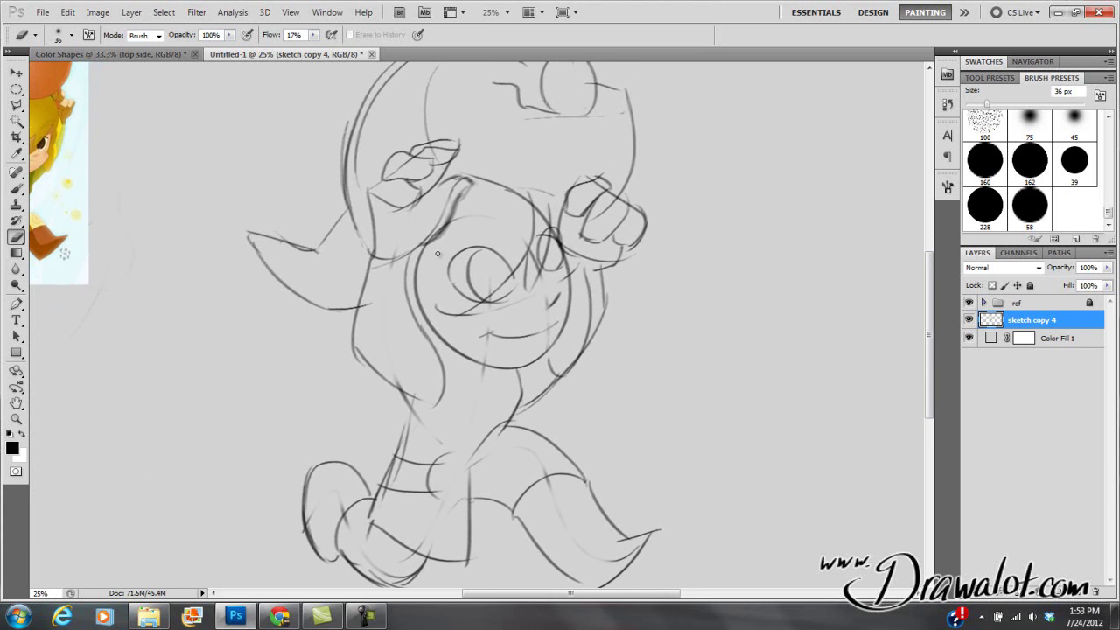
{"action": "left_click", "coordinate": [98, 13]}
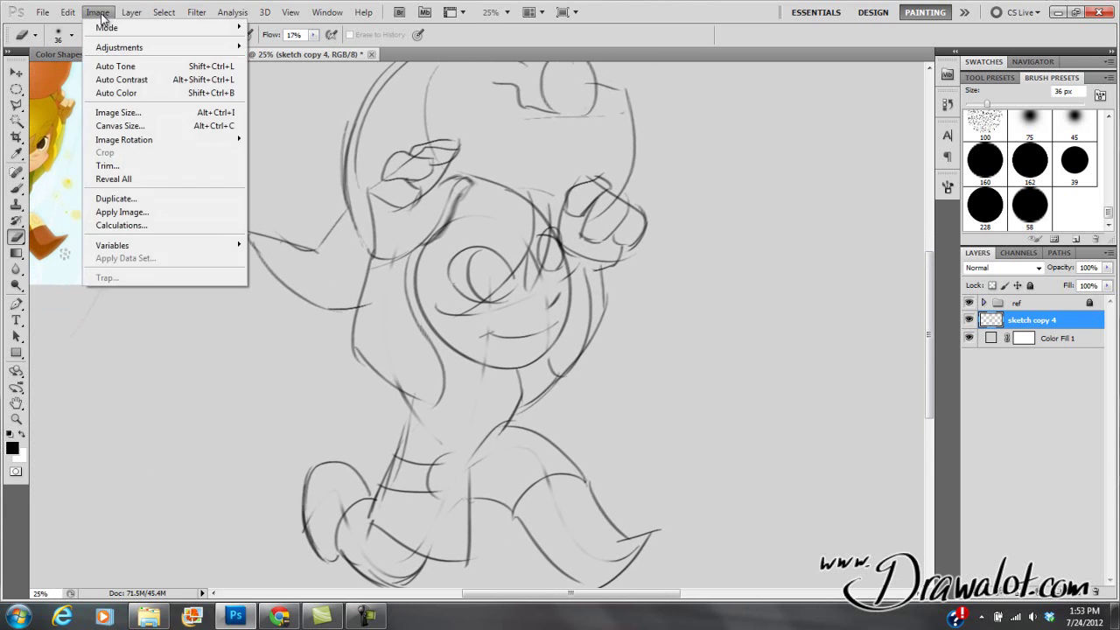
{"action": "left_click", "coordinate": [122, 113]}
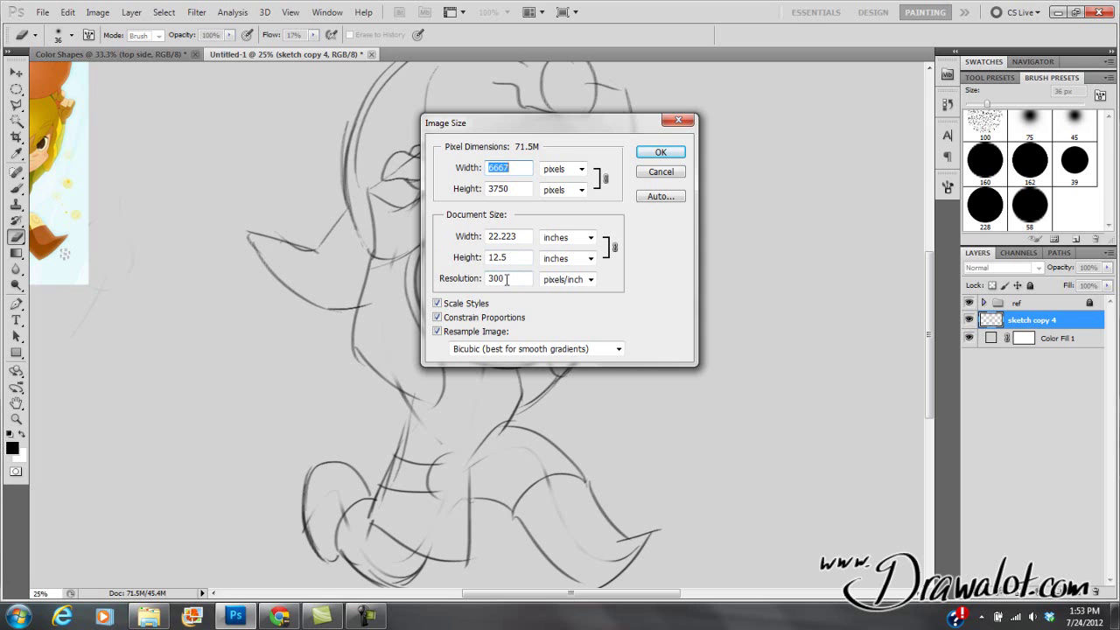
{"action": "left_click_drag", "start_coordinate": [510, 278], "coordinate": [487, 279]}
{"action": "left_click_drag", "start_coordinate": [516, 168], "coordinate": [486, 192]}
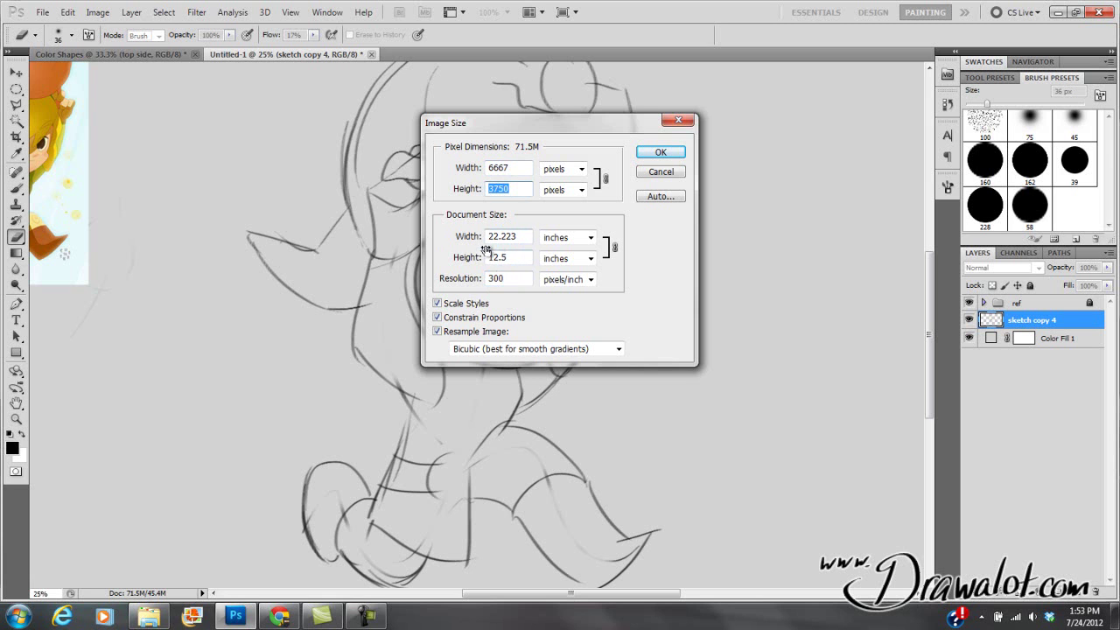
Toggle Constrain Proportions off and on again in the Image Size settings and close them
{"action": "left_click", "coordinate": [438, 317]}
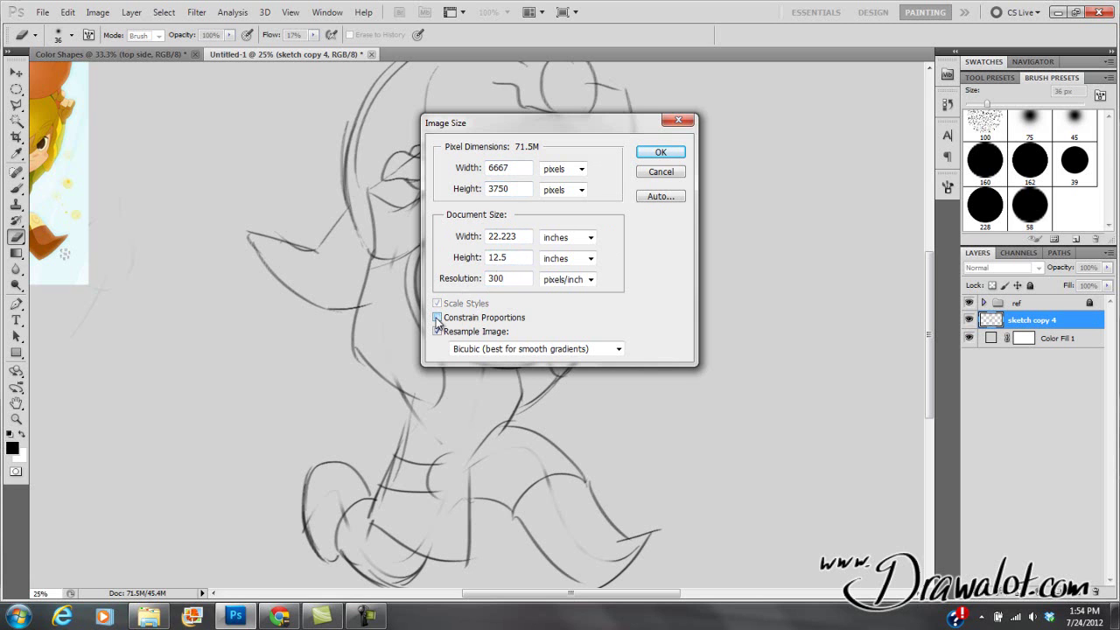
{"action": "left_click", "coordinate": [438, 317]}
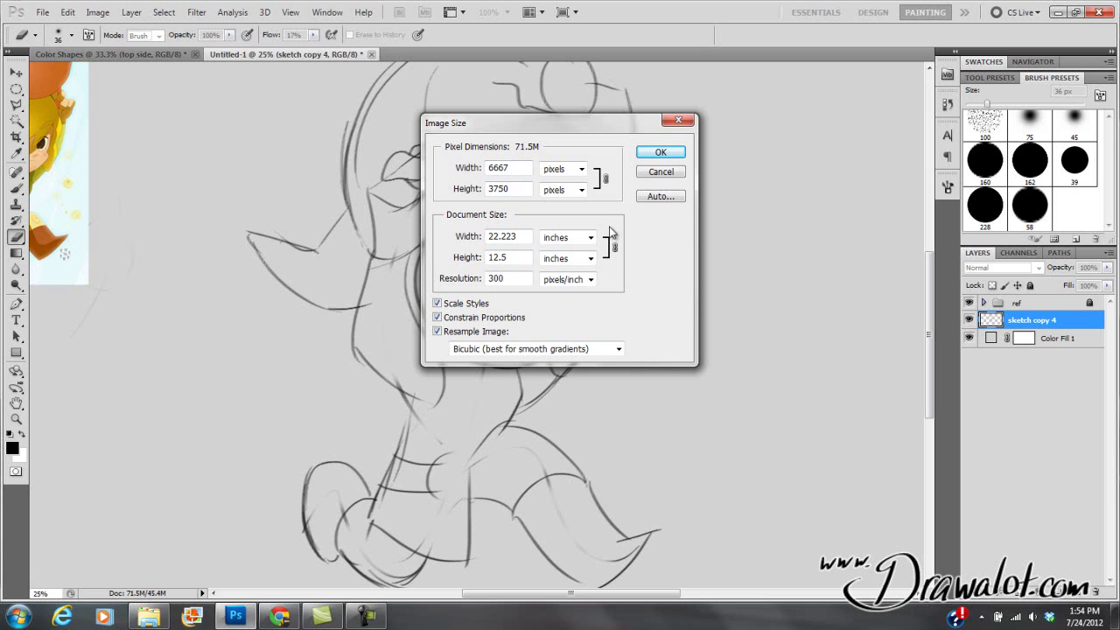
{"action": "key", "text": "Tab"}
{"action": "left_click", "coordinate": [439, 319]}
{"action": "left_click", "coordinate": [439, 320]}
{"action": "left_click", "coordinate": [662, 155]}
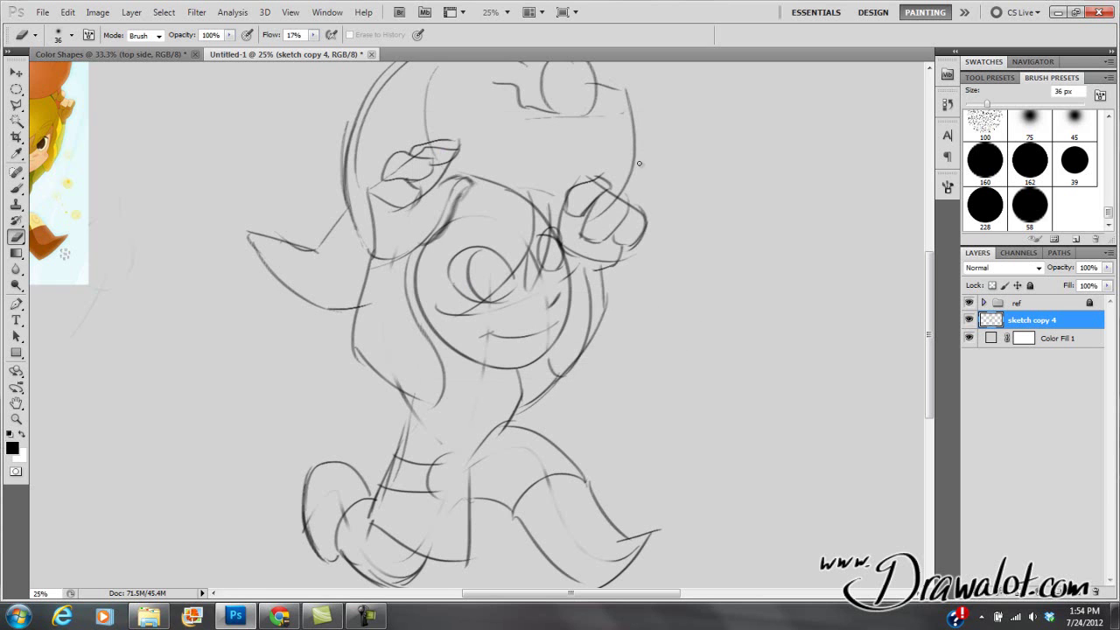
Extend the canvas upward to a height of 18 inches, anchored at the bottom centre
{"action": "key", "text": "ctrl+minus"}
{"action": "key", "text": "ctrl+minus"}
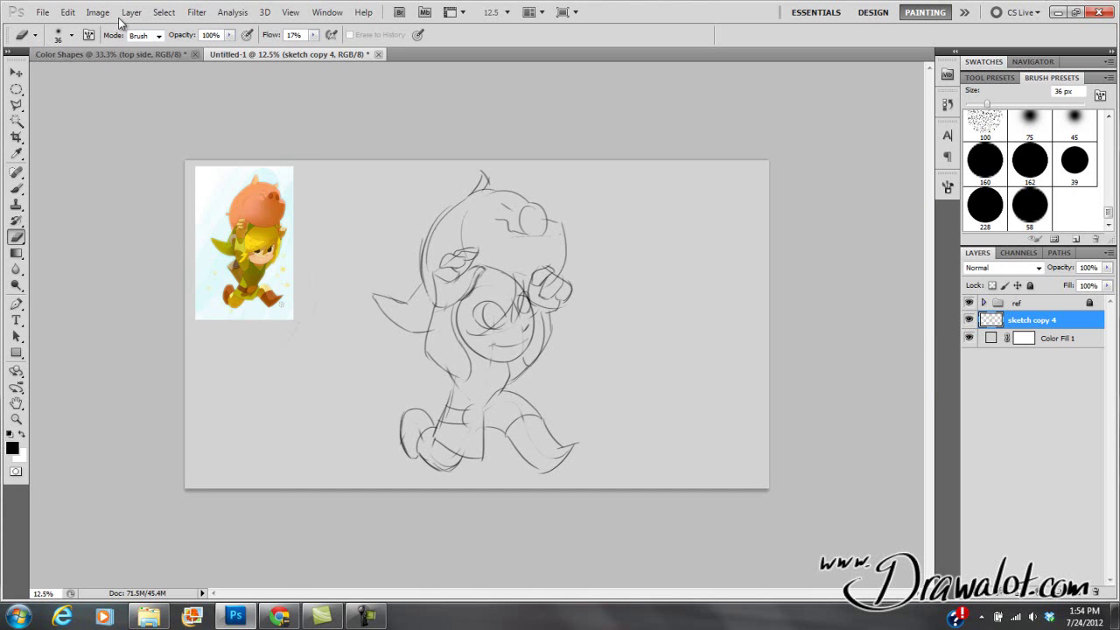
{"action": "left_click", "coordinate": [97, 13]}
{"action": "left_click", "coordinate": [114, 125]}
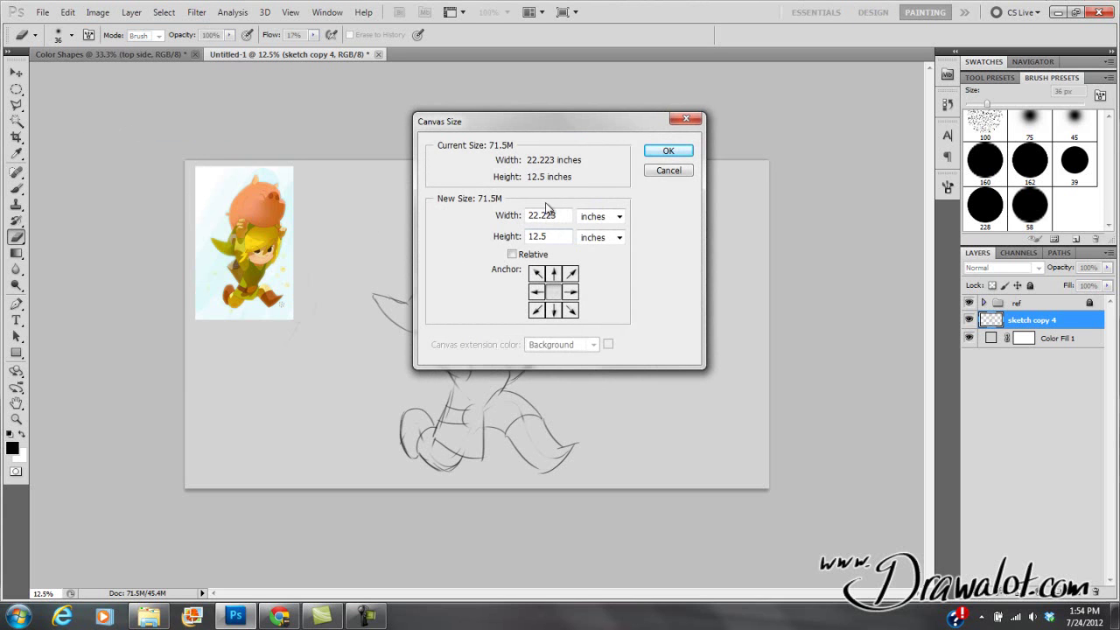
{"action": "left_click_drag", "start_coordinate": [549, 217], "coordinate": [513, 219]}
{"action": "left_click", "coordinate": [554, 310]}
{"action": "left_click", "coordinate": [554, 275]}
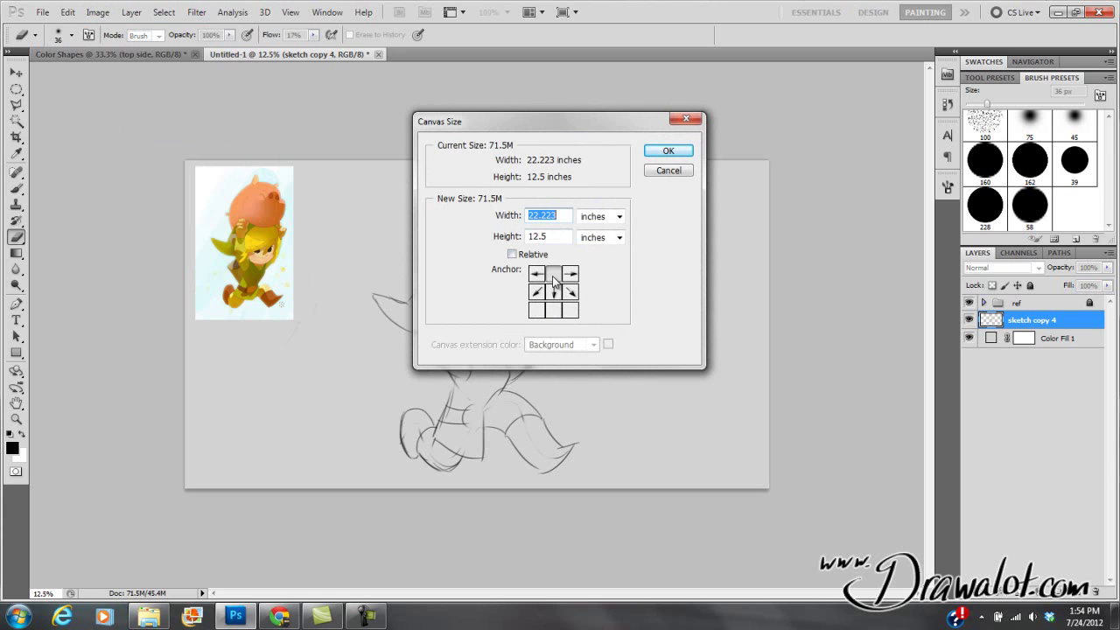
{"action": "left_click", "coordinate": [552, 312]}
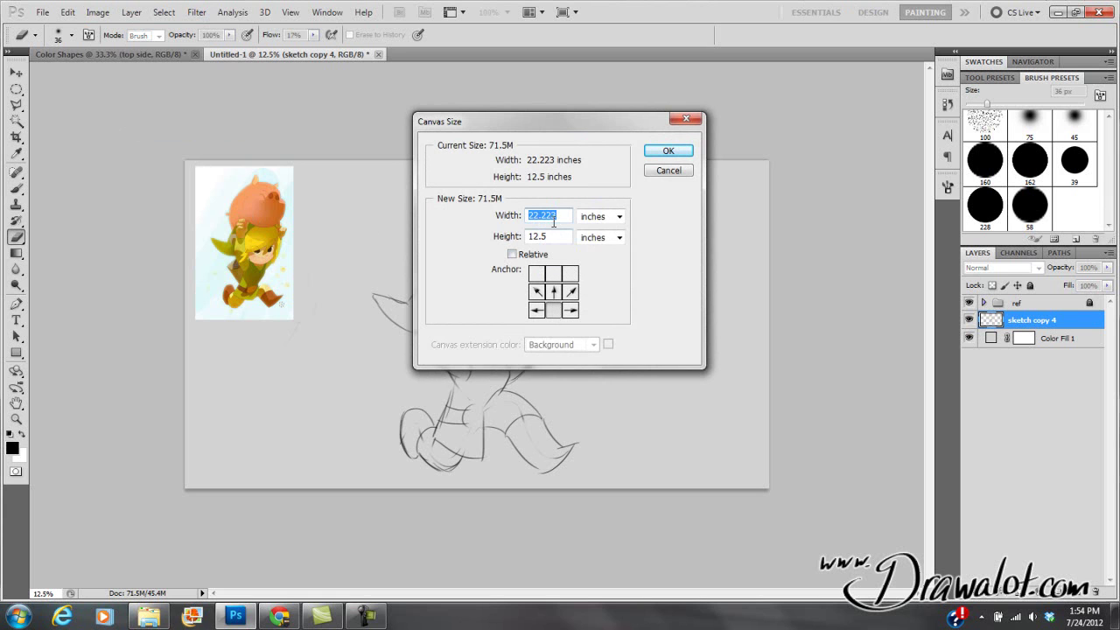
{"action": "left_click_drag", "start_coordinate": [555, 238], "coordinate": [517, 241]}
{"action": "type", "text": "18"}
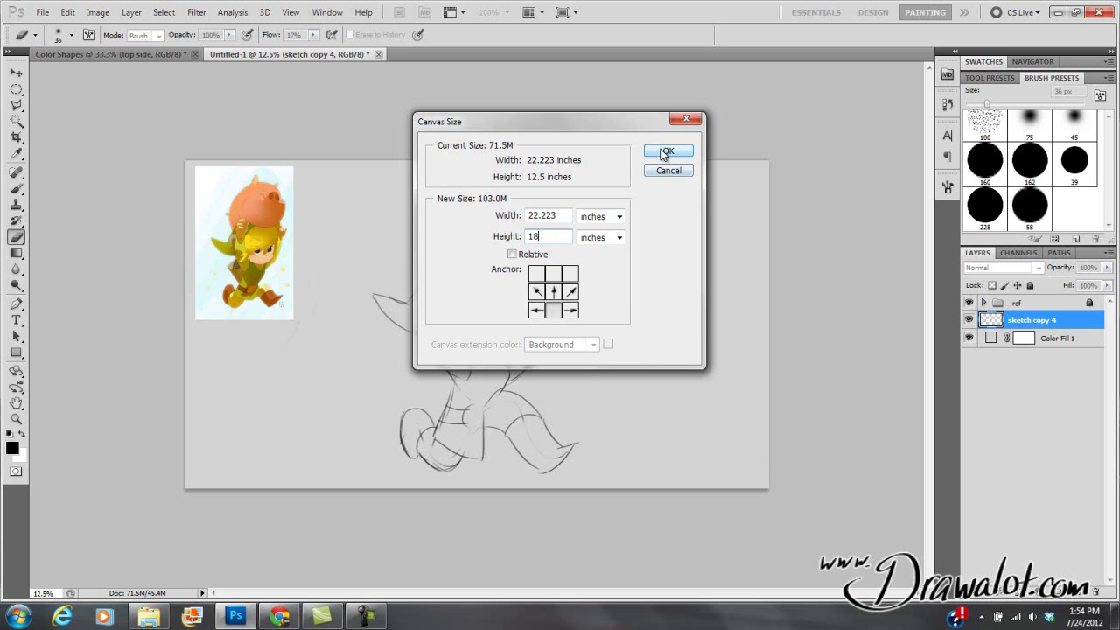
{"action": "left_click", "coordinate": [667, 153]}
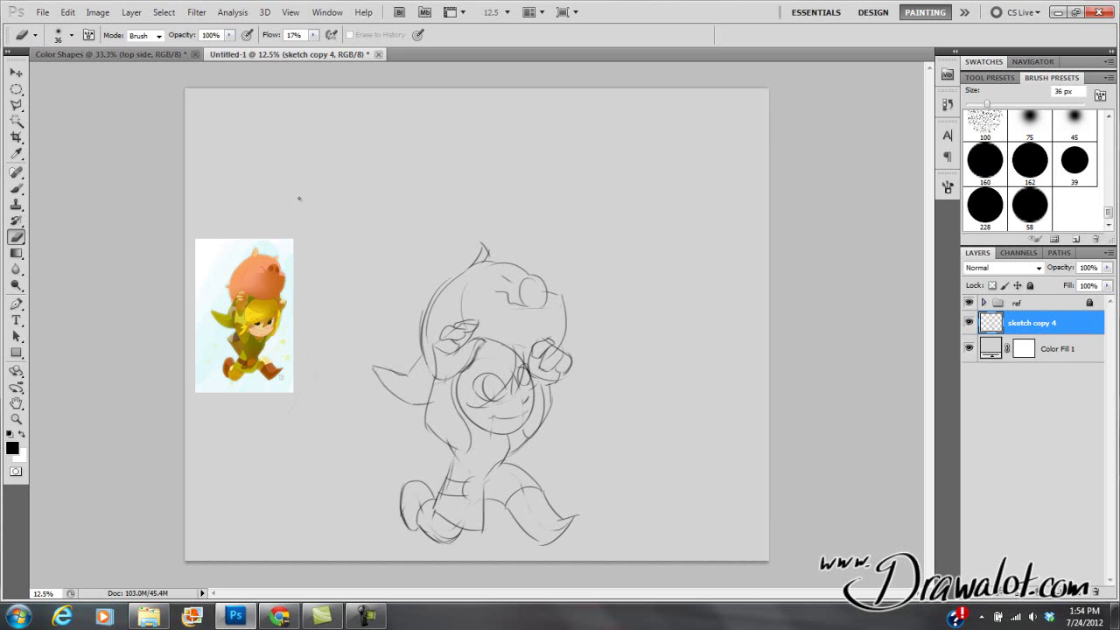
{"action": "left_click", "coordinate": [97, 13]}
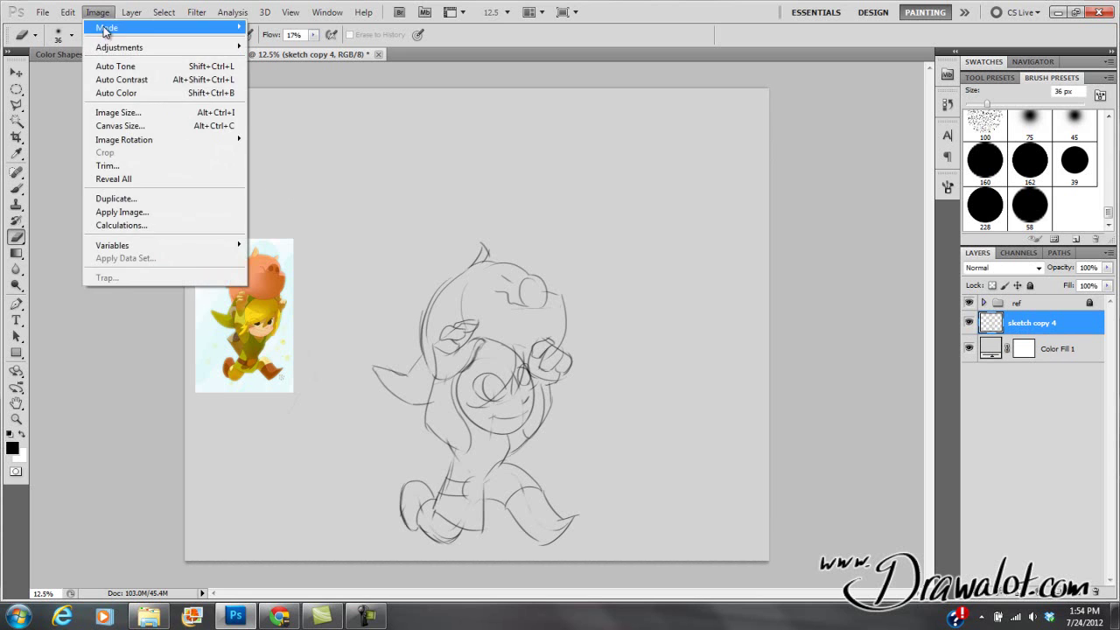
{"action": "left_click", "coordinate": [123, 126]}
{"action": "left_click", "coordinate": [673, 171]}
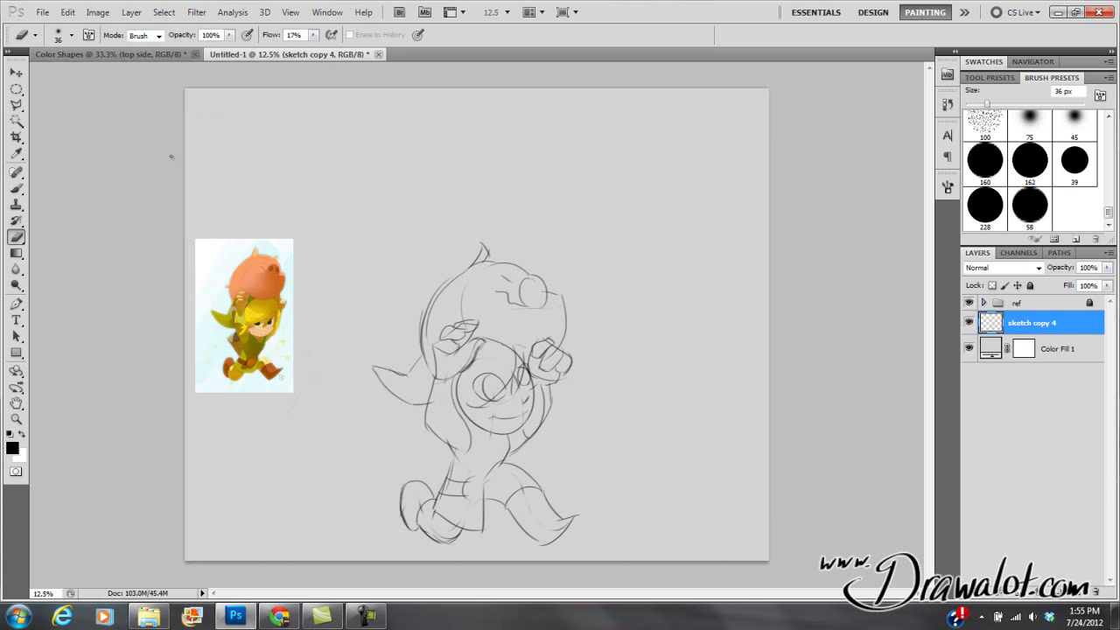
{"action": "left_click", "coordinate": [15, 137]}
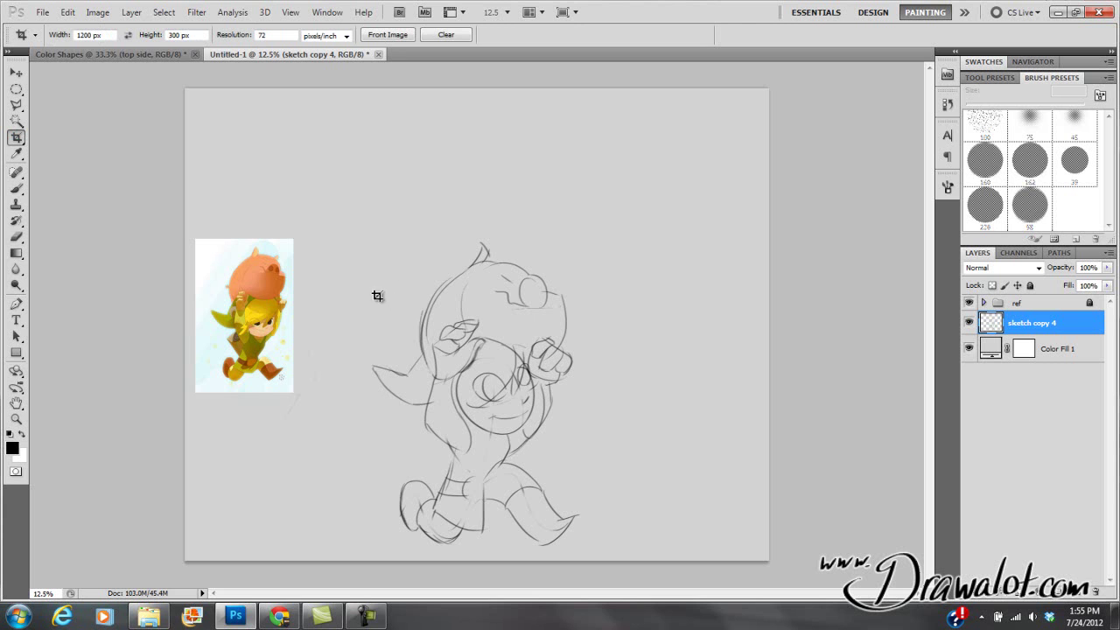
{"action": "mouse_move", "coordinate": [393, 309]}
{"action": "left_mouse_down"}
{"action": "mouse_move", "coordinate": [565, 420]}
{"action": "mouse_move", "coordinate": [587, 457]}
{"action": "left_mouse_up"}
{"action": "right_click", "coordinate": [548, 346]}
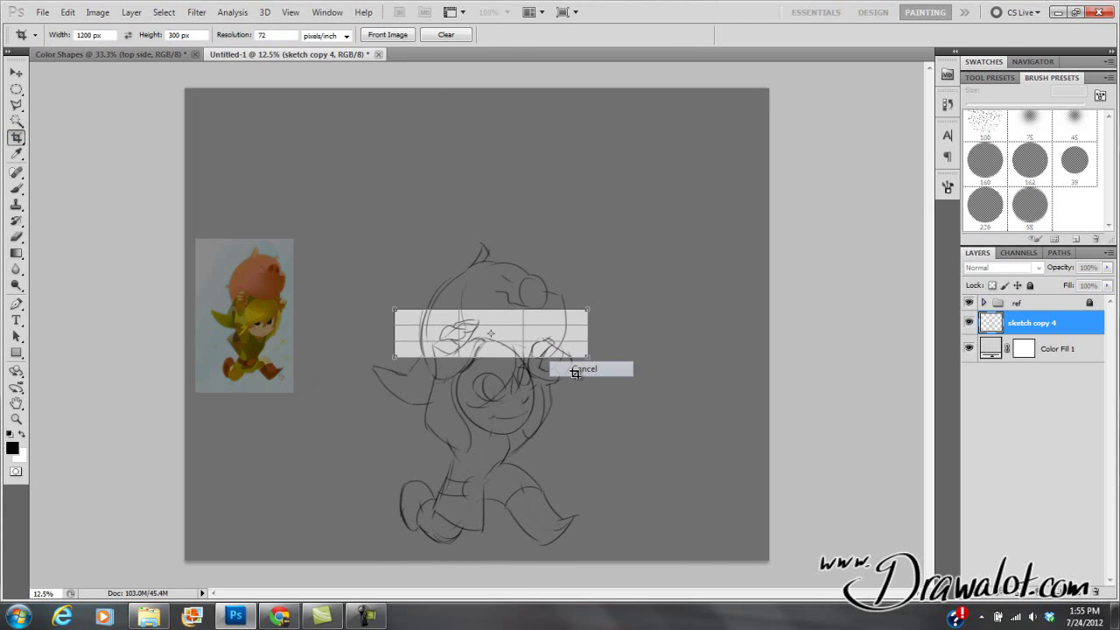
{"action": "left_click", "coordinate": [581, 369]}
Clear the Crop tool's fixed width, height and resolution values
{"action": "left_click_drag", "start_coordinate": [108, 35], "coordinate": [68, 39]}
{"action": "left_click_drag", "start_coordinate": [199, 33], "coordinate": [167, 37]}
{"action": "key", "text": "BackSpace"}
{"action": "type", "text": "3"}
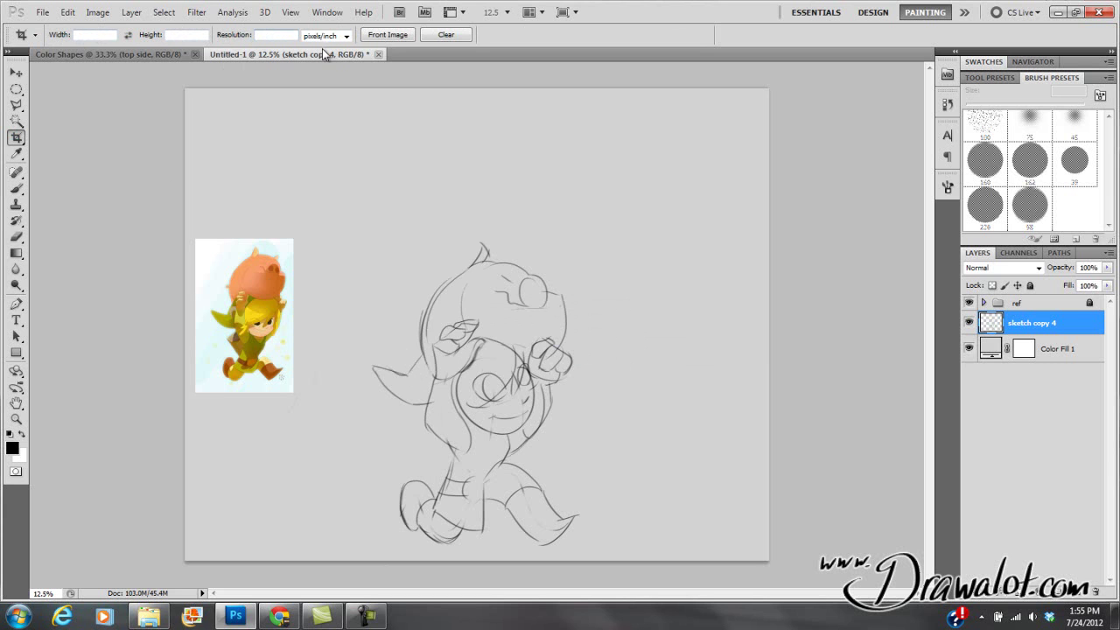
Crop the image freely around the character's head and raised hands and shift the sketch layer within it
{"action": "left_click_drag", "start_coordinate": [407, 308], "coordinate": [571, 448]}
{"action": "right_click", "coordinate": [509, 375]}
{"action": "left_click", "coordinate": [534, 372]}
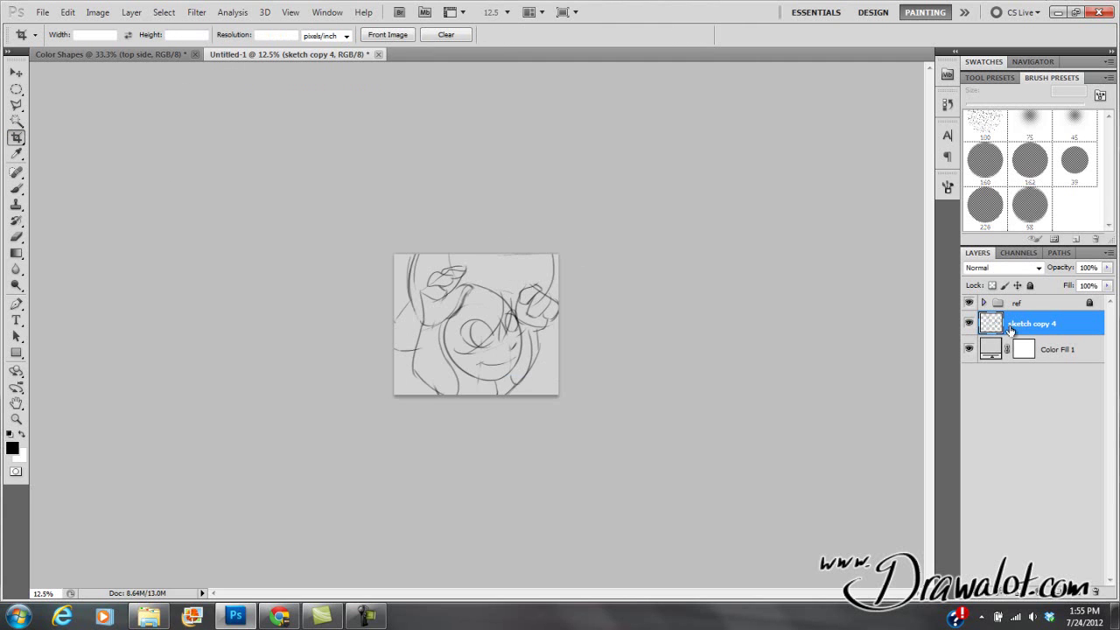
{"action": "key", "text": "v"}
{"action": "mouse_move", "coordinate": [479, 341]}
{"action": "left_mouse_down"}
{"action": "mouse_move", "coordinate": [489, 252]}
{"action": "mouse_move", "coordinate": [477, 302]}
{"action": "mouse_move", "coordinate": [548, 357]}
{"action": "mouse_move", "coordinate": [414, 408]}
{"action": "mouse_move", "coordinate": [520, 299]}
{"action": "left_mouse_up"}
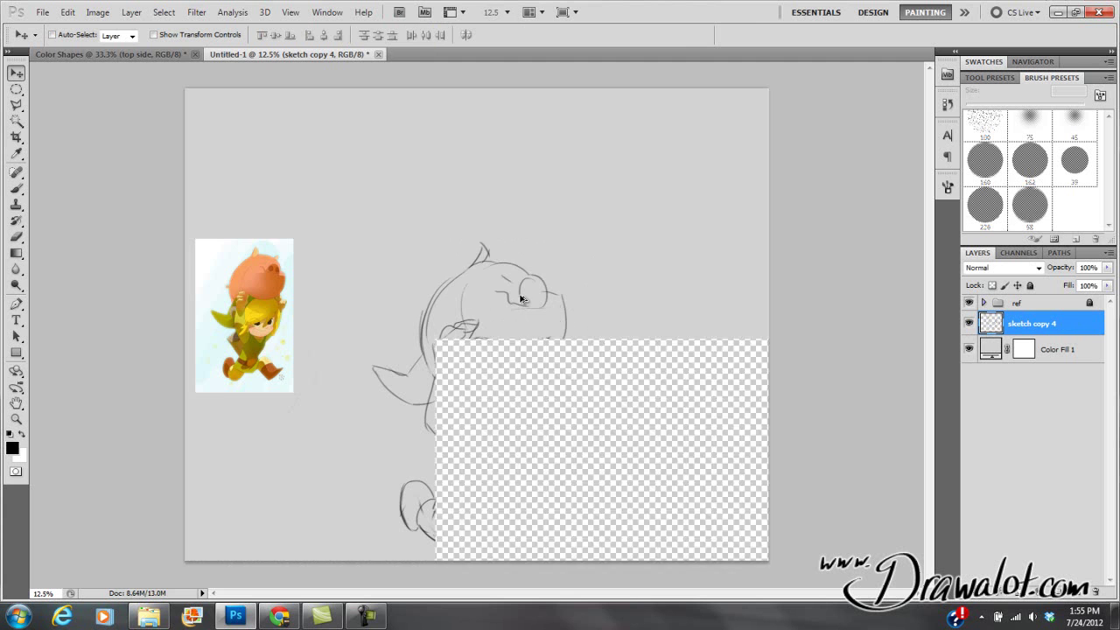
Reduce the canvas to 5 by 5 inches anchored at the bottom centre, accepting the clipping, and move the sketch to frame the character's face
{"action": "left_click", "coordinate": [97, 13]}
{"action": "left_click", "coordinate": [107, 125]}
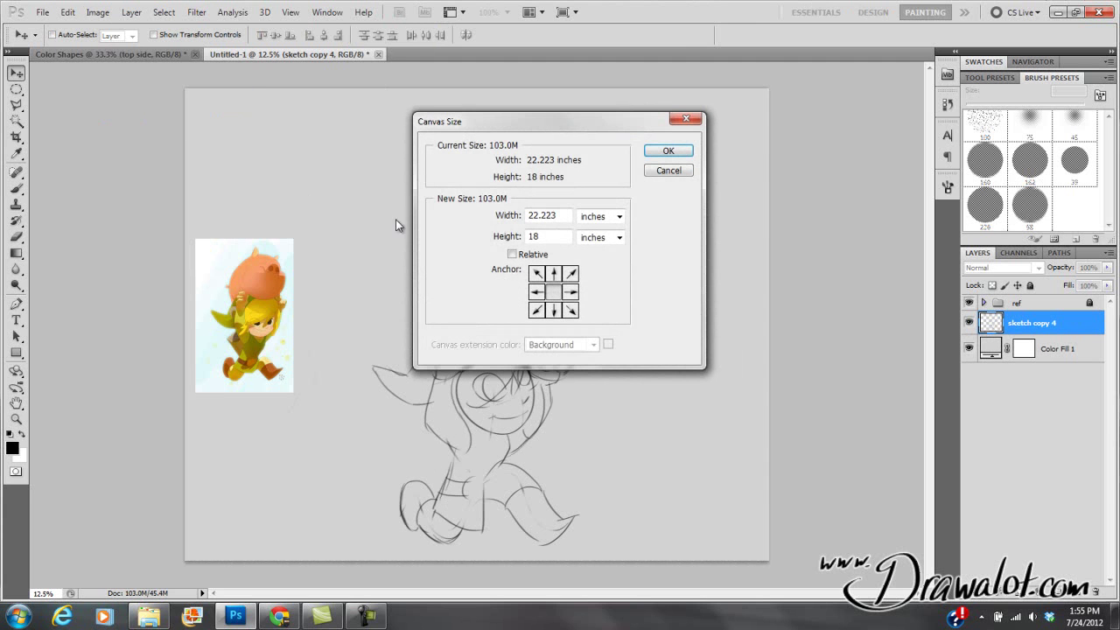
{"action": "double_click", "coordinate": [554, 220]}
{"action": "type", "text": "5"}
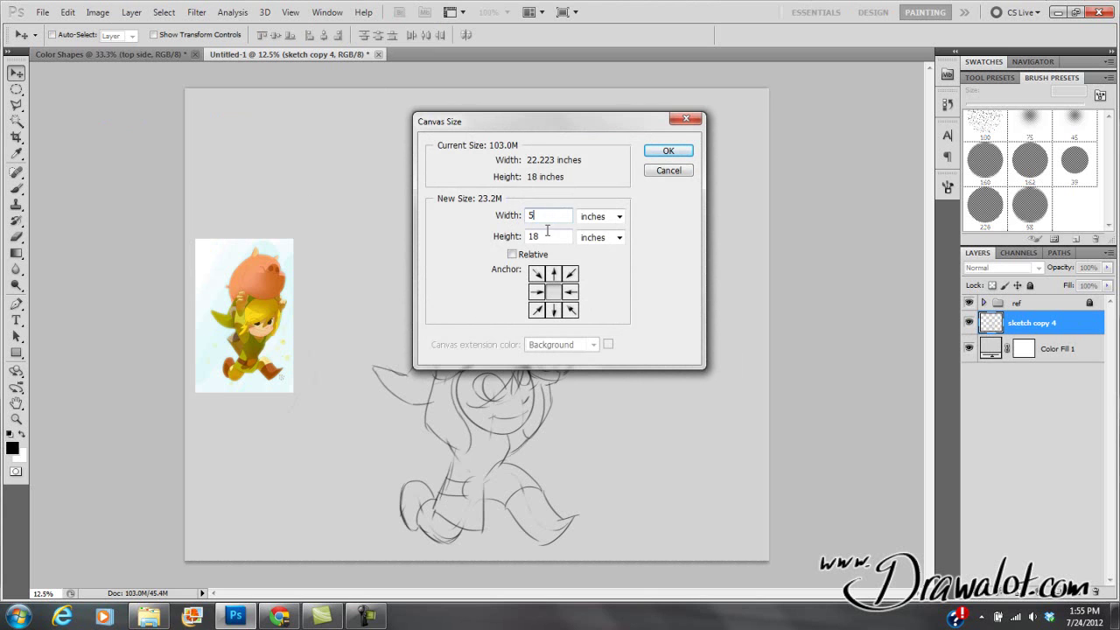
{"action": "double_click", "coordinate": [551, 234]}
{"action": "type", "text": "5"}
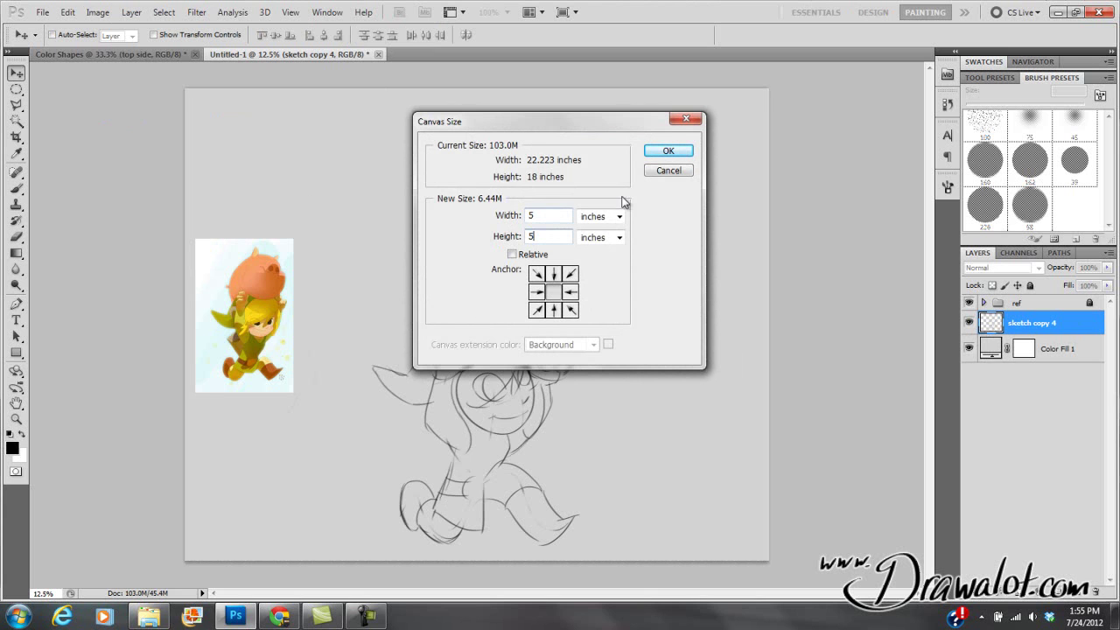
{"action": "left_click", "coordinate": [553, 310]}
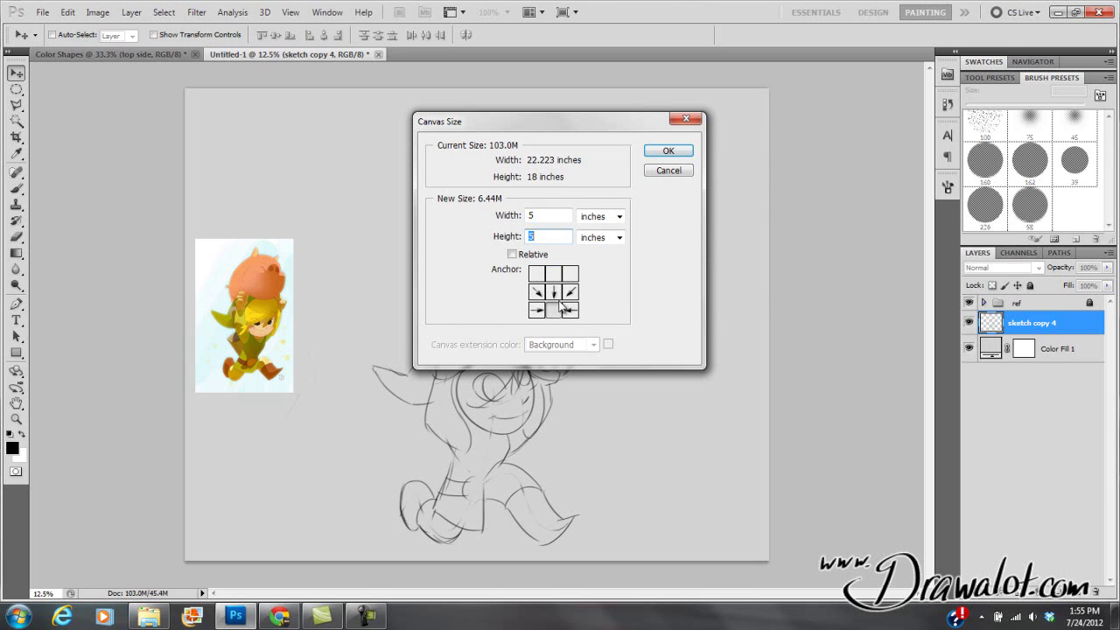
{"action": "left_click", "coordinate": [669, 152]}
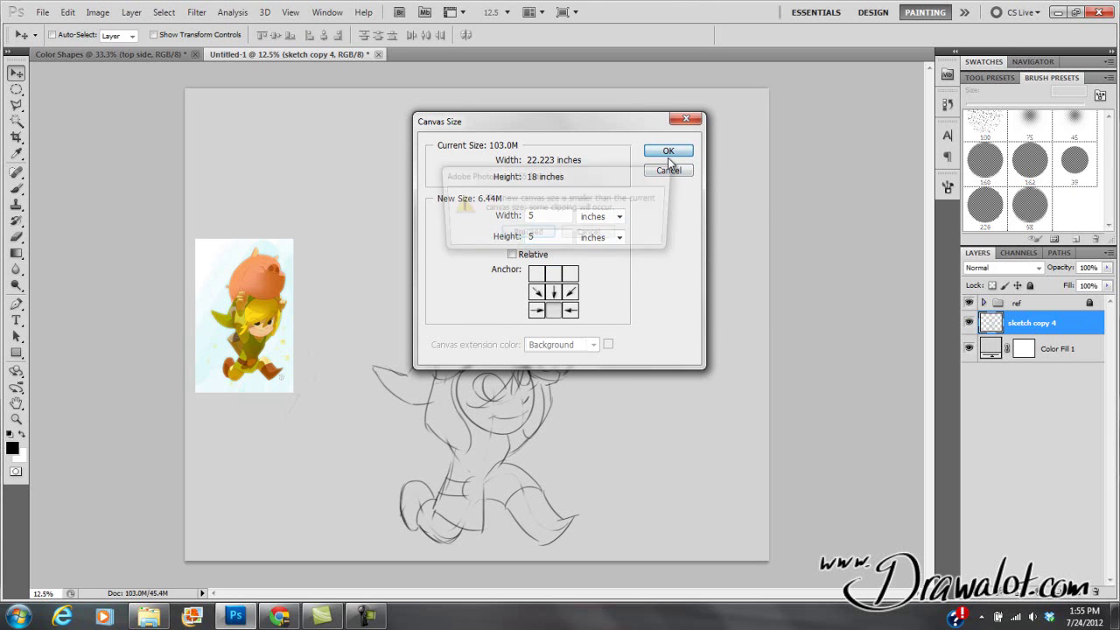
{"action": "left_click", "coordinate": [528, 235]}
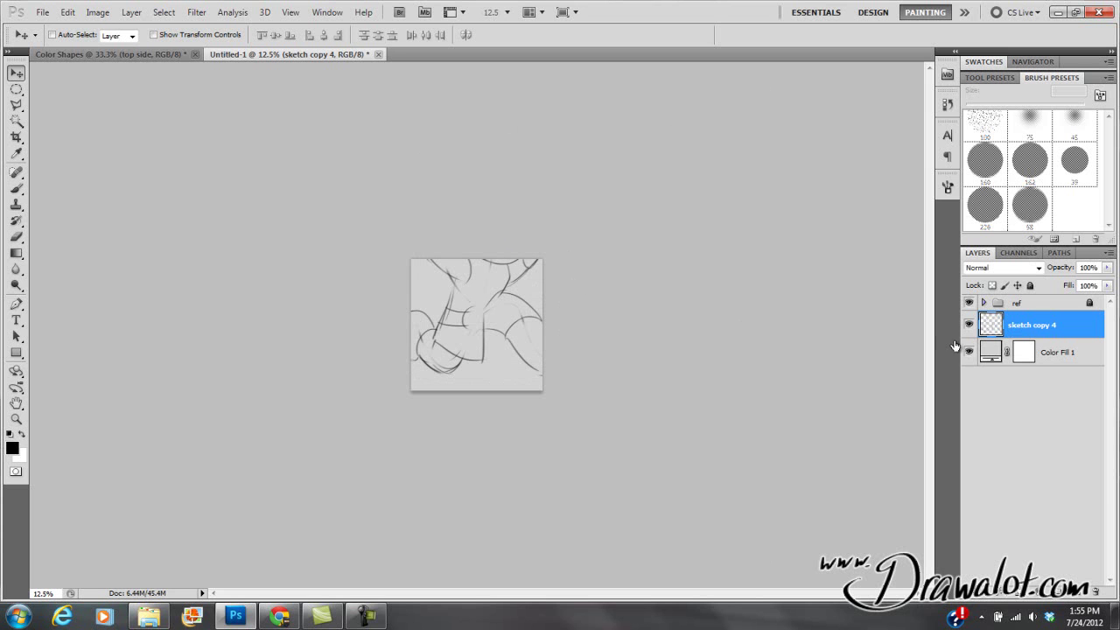
{"action": "mouse_move", "coordinate": [371, 261]}
{"action": "left_mouse_down"}
{"action": "mouse_move", "coordinate": [376, 456]}
{"action": "mouse_move", "coordinate": [361, 286]}
{"action": "mouse_move", "coordinate": [333, 180]}
{"action": "mouse_move", "coordinate": [382, 138]}
{"action": "mouse_move", "coordinate": [323, 194]}
{"action": "mouse_move", "coordinate": [335, 185]}
{"action": "mouse_move", "coordinate": [306, 293]}
{"action": "mouse_move", "coordinate": [325, 306]}
{"action": "mouse_move", "coordinate": [342, 211]}
{"action": "mouse_move", "coordinate": [314, 130]}
{"action": "mouse_move", "coordinate": [332, 250]}
{"action": "mouse_move", "coordinate": [368, 271]}
{"action": "mouse_move", "coordinate": [375, 253]}
{"action": "mouse_move", "coordinate": [318, 180]}
{"action": "mouse_move", "coordinate": [326, 234]}
{"action": "mouse_move", "coordinate": [370, 210]}
{"action": "mouse_move", "coordinate": [288, 292]}
{"action": "mouse_move", "coordinate": [337, 188]}
{"action": "mouse_move", "coordinate": [319, 166]}
{"action": "mouse_move", "coordinate": [215, 200]}
{"action": "mouse_move", "coordinate": [293, 183]}
{"action": "mouse_move", "coordinate": [277, 340]}
{"action": "mouse_move", "coordinate": [265, 307]}
{"action": "mouse_move", "coordinate": [290, 277]}
{"action": "left_mouse_up"}
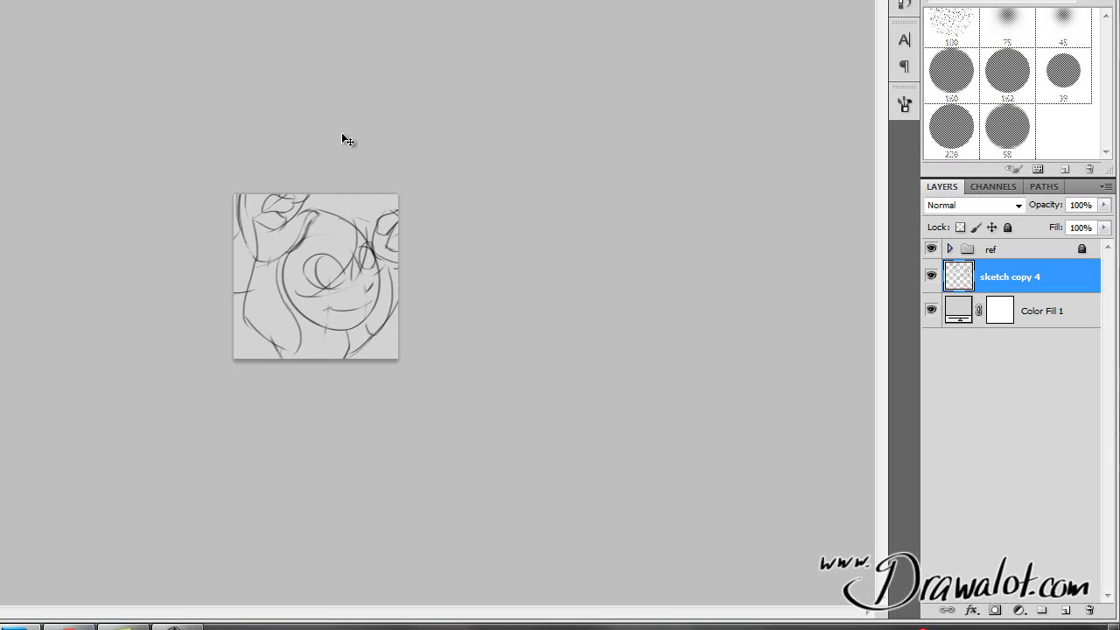
Examine the framed face at 33.3% magnification and check the document's dimensions in the Image Size and Canvas Size settings
{"action": "key", "text": "z"}
{"action": "left_click", "coordinate": [328, 257]}
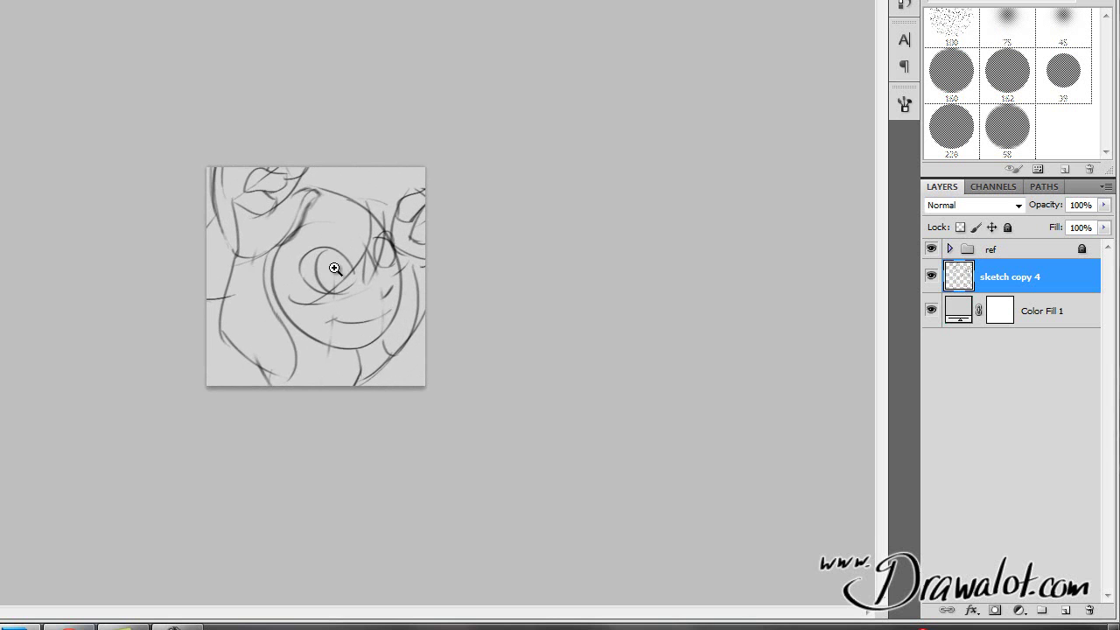
{"action": "left_click", "coordinate": [328, 245]}
{"action": "left_click", "coordinate": [331, 257]}
{"action": "key", "text": "v"}
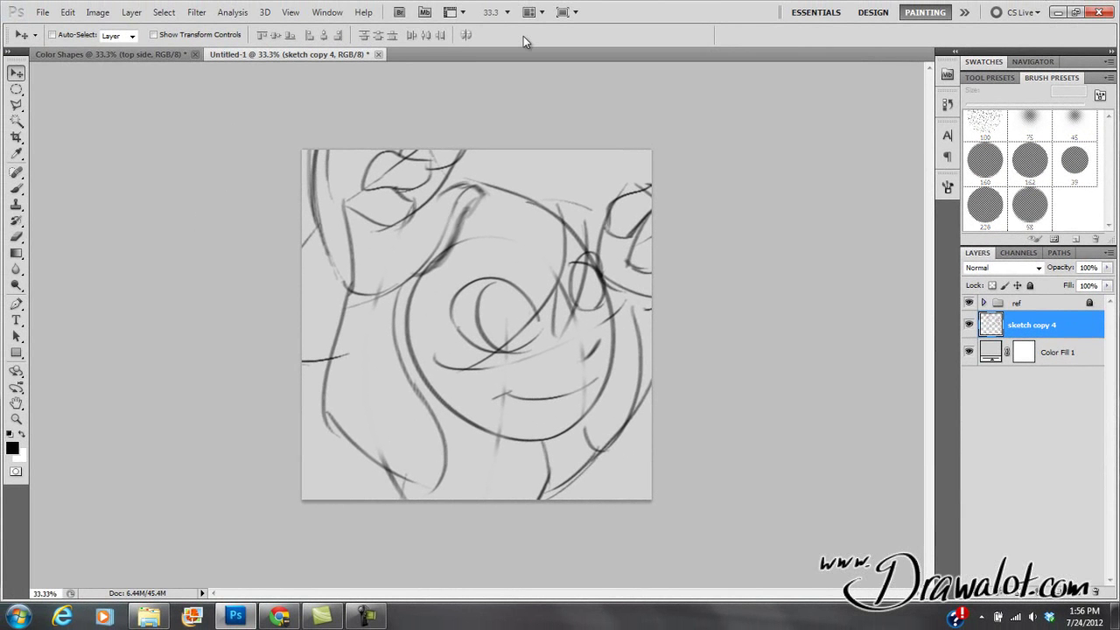
{"action": "key", "text": "ctrl+alt+i"}
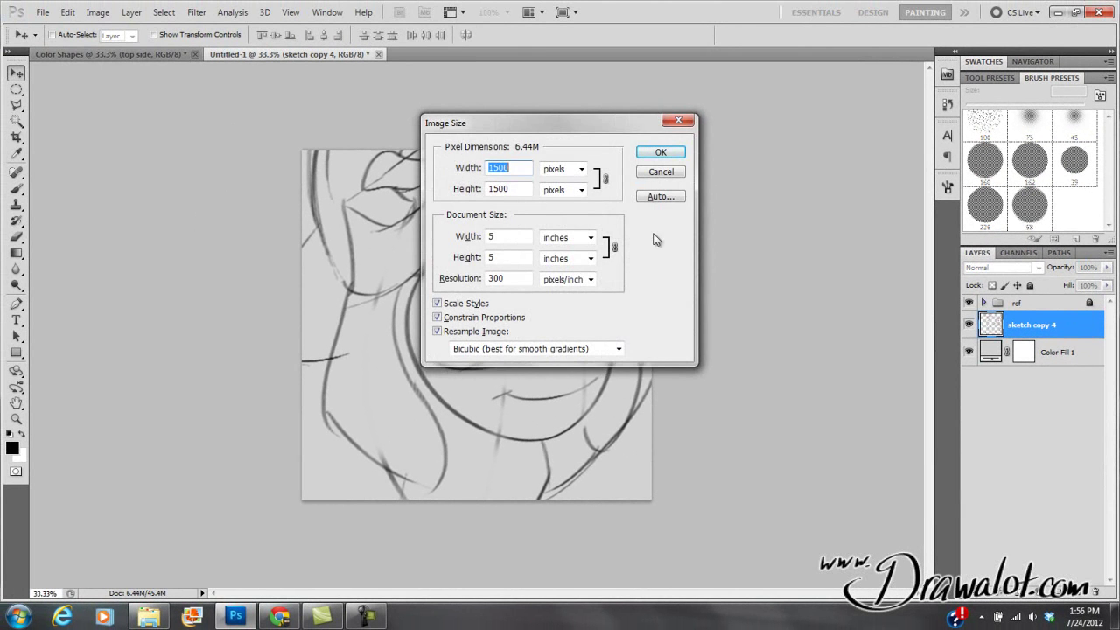
{"action": "left_click", "coordinate": [661, 170]}
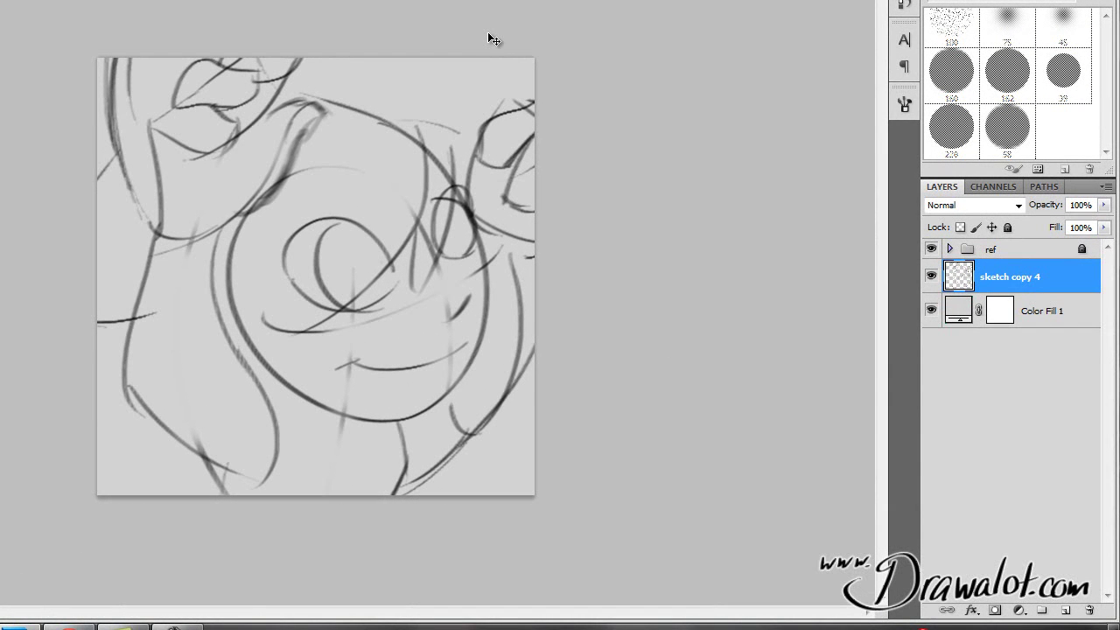
{"action": "key", "text": "ctrl+alt+c"}
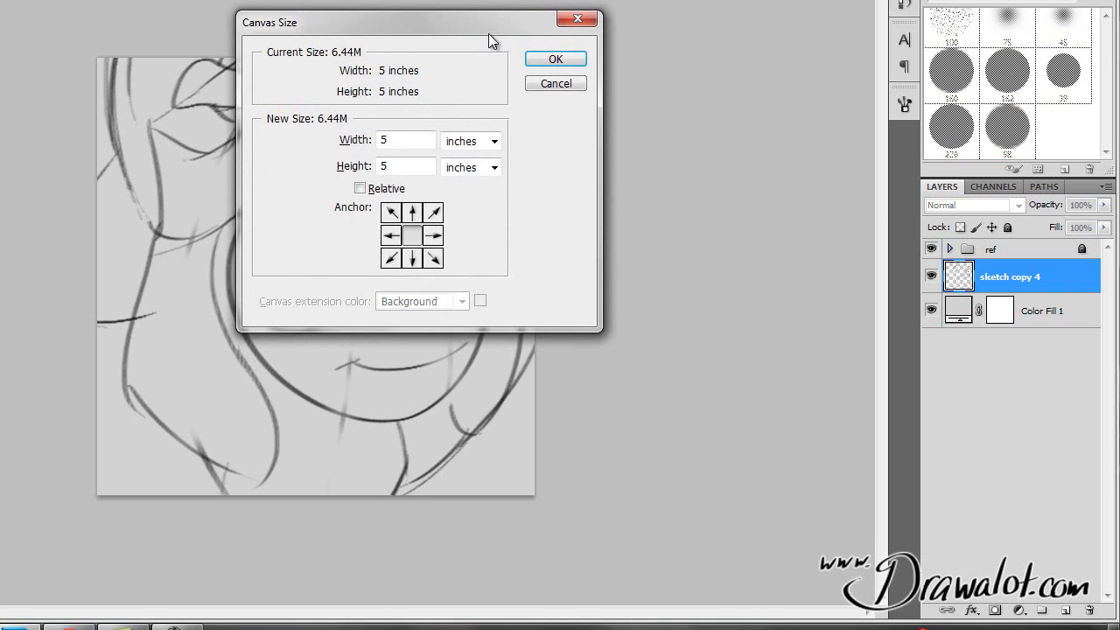
{"action": "left_click", "coordinate": [548, 82]}
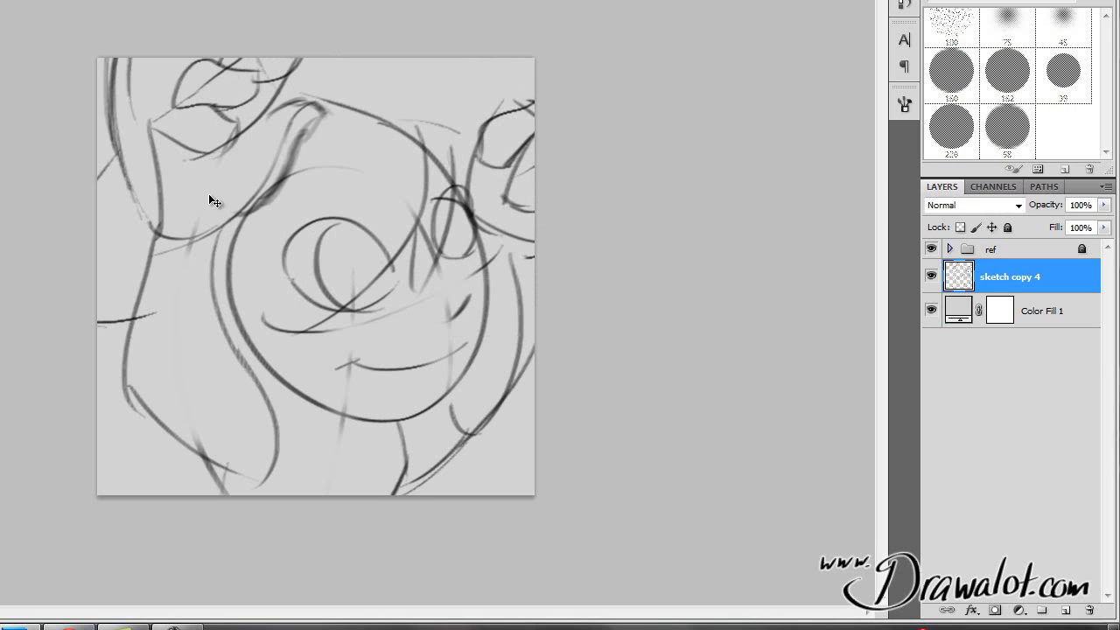
{"action": "left_click", "coordinate": [175, 626]}
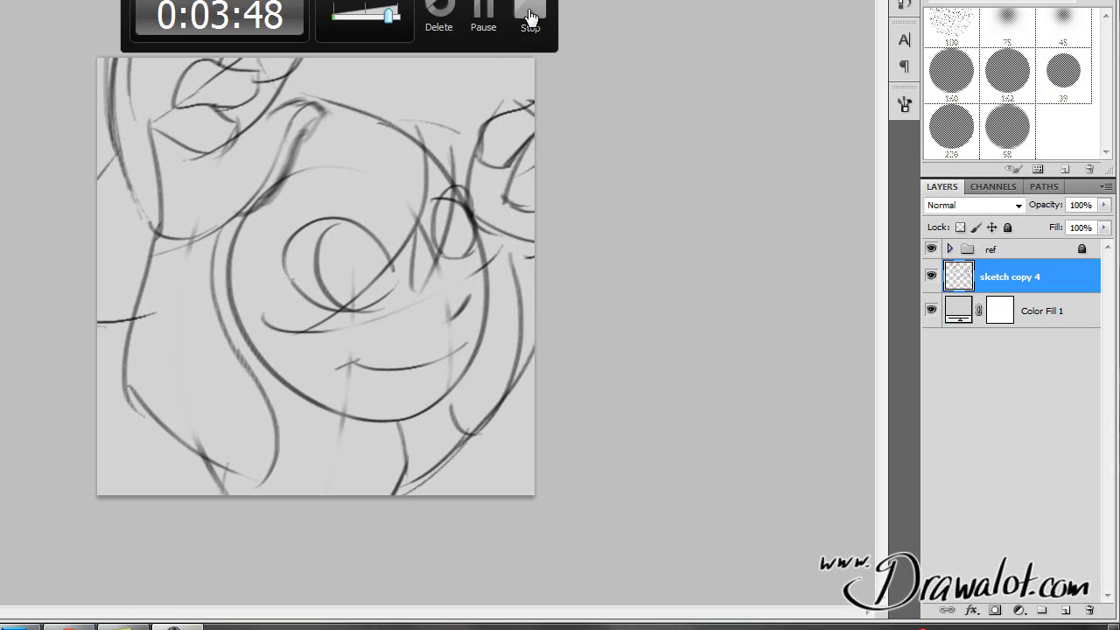